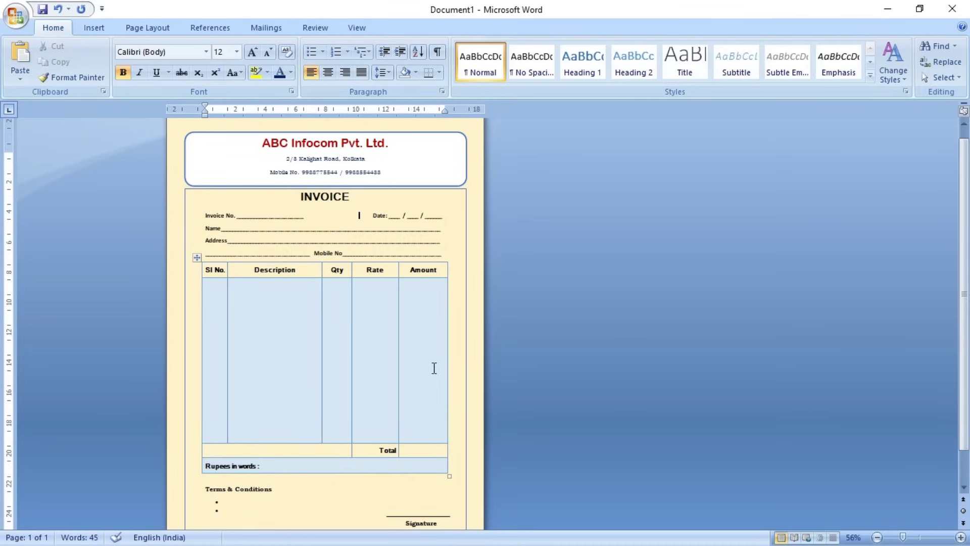
Step: Review the finished invoice sample, zooming in and scrolling through its table and Date line
left_click(434, 359)
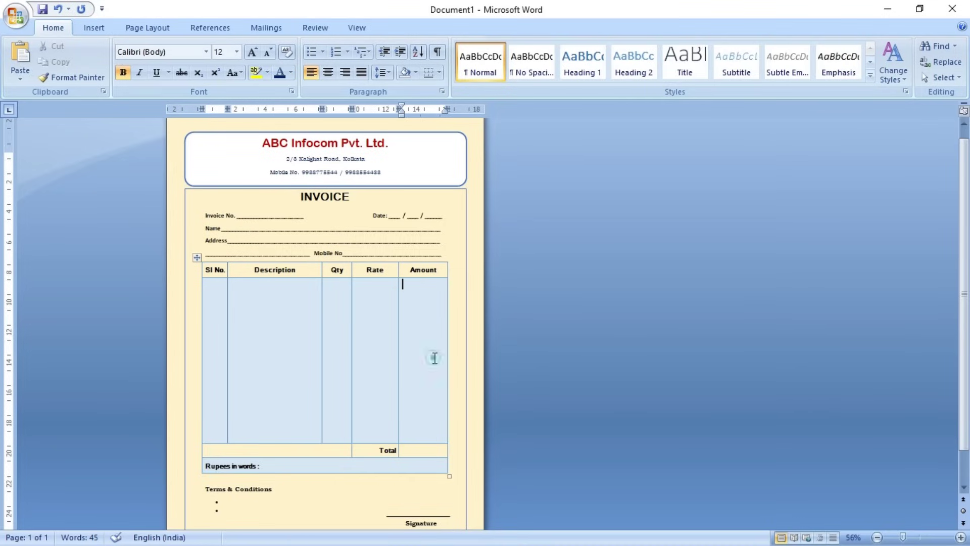
left_click(409, 219)
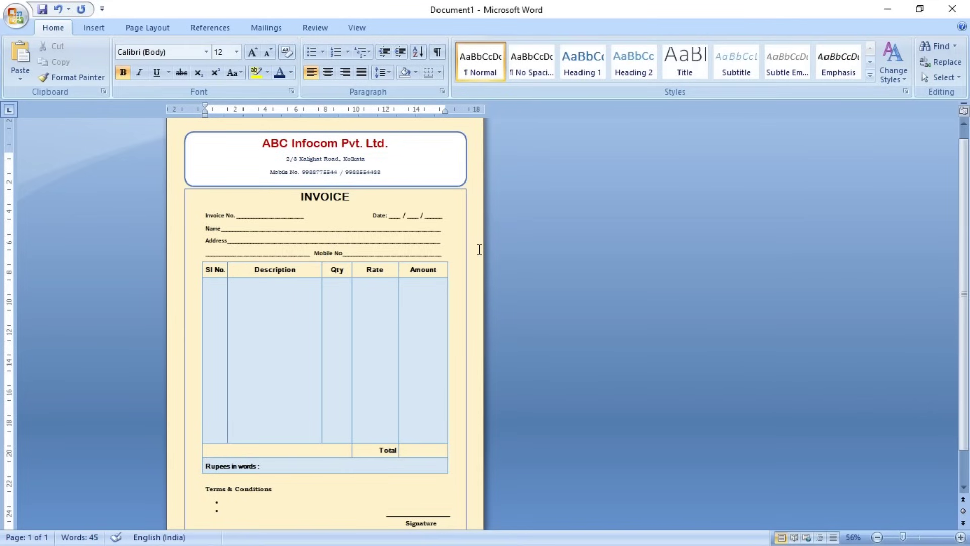
scroll(479, 249, "up", 4, "ctrl")
scroll(480, 249, "up", 1, "ctrl")
scroll(479, 249, "up", 1, "ctrl")
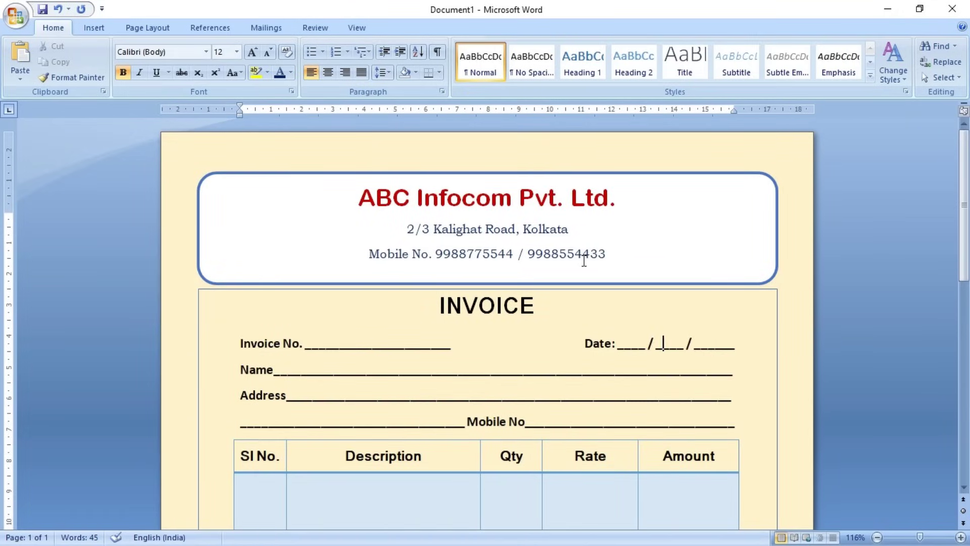
scroll(585, 261, "down", 1)
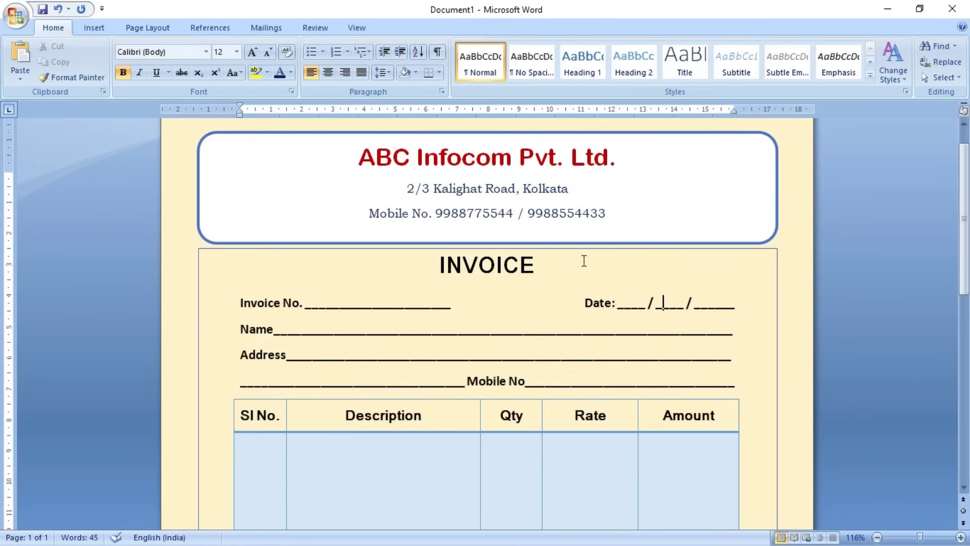
scroll(584, 260, "down", 2)
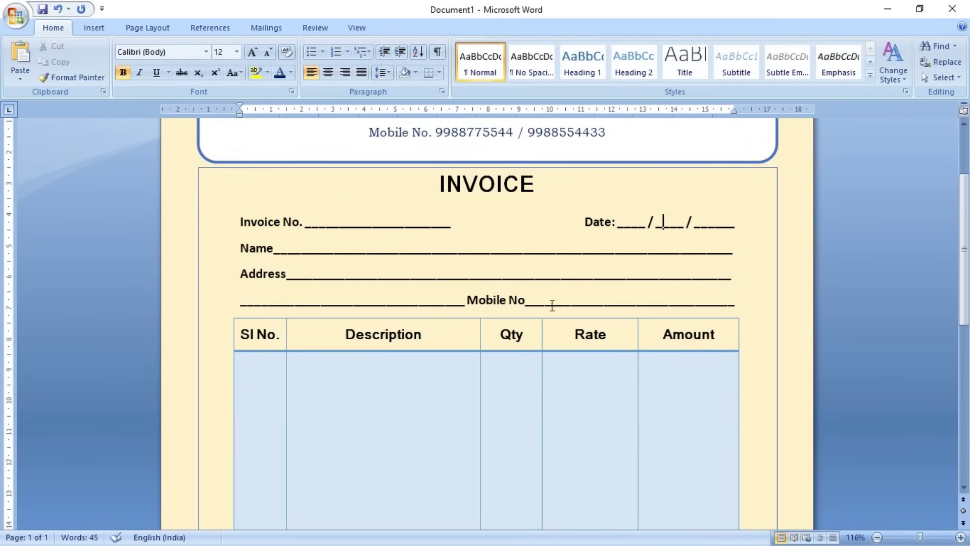
scroll(552, 305, "down", 2)
scroll(556, 305, "down", 2)
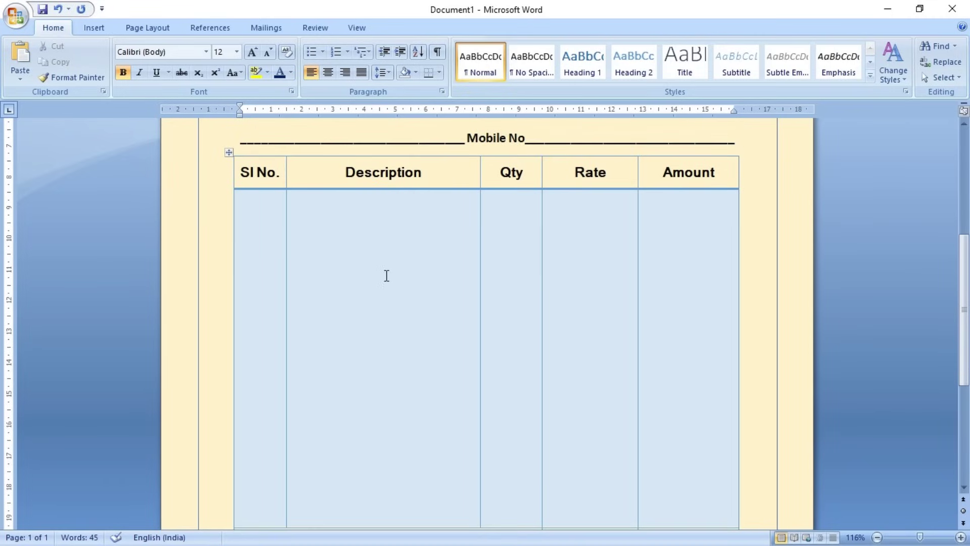
scroll(608, 278, "down", 4)
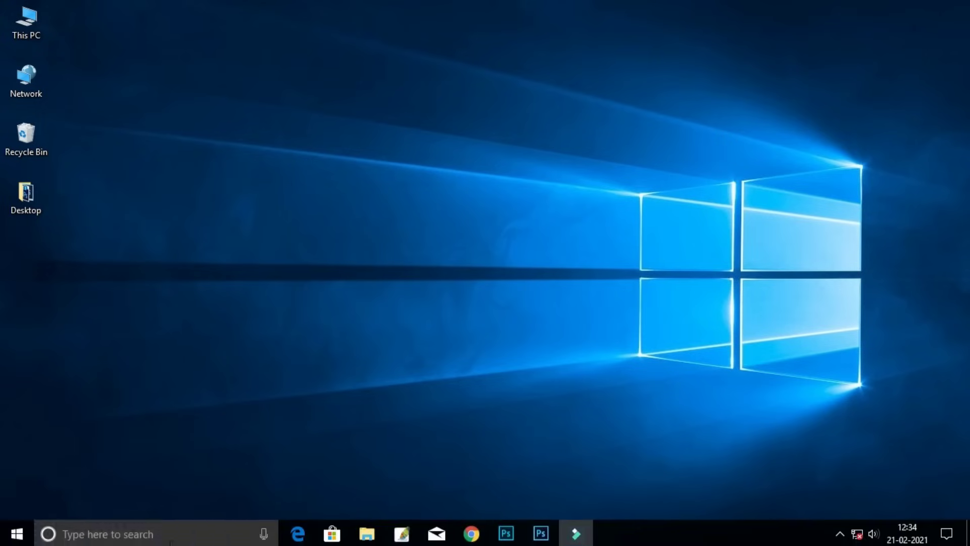
Step: Launch Microsoft Office Word 2007 by searching 'winword' in Windows Start search
left_click(154, 533)
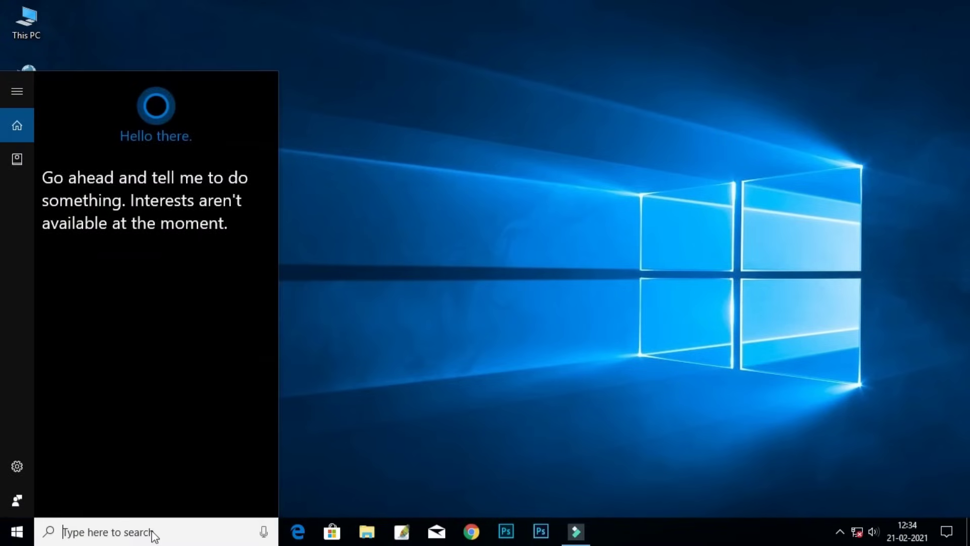
type("winword")
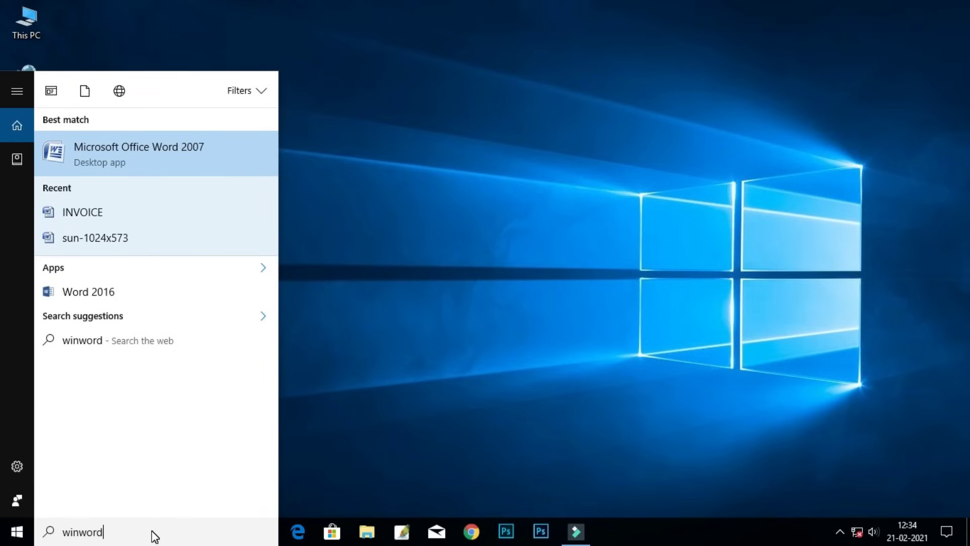
left_click(162, 153)
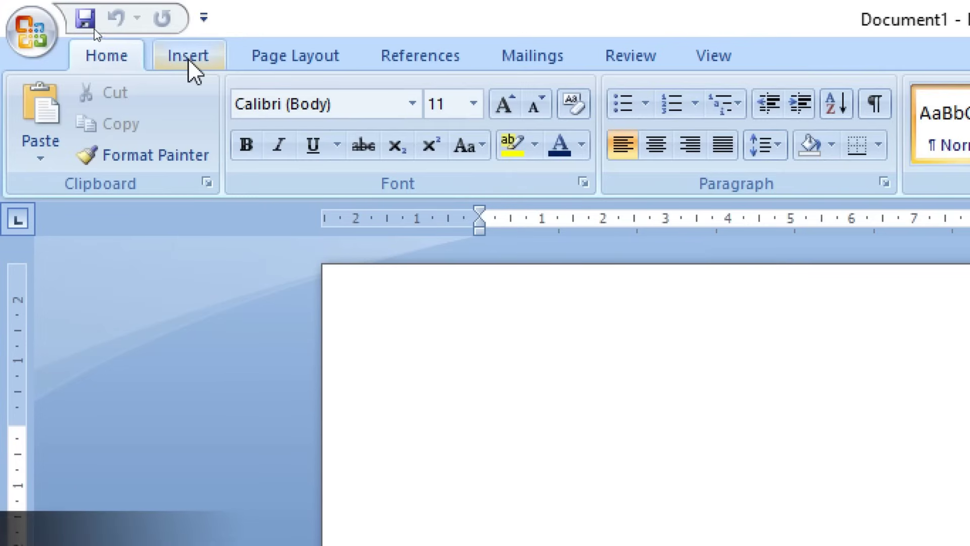
Step: Draw a rounded rectangle across the top of the page, stretched to the right margin
left_click(94, 30)
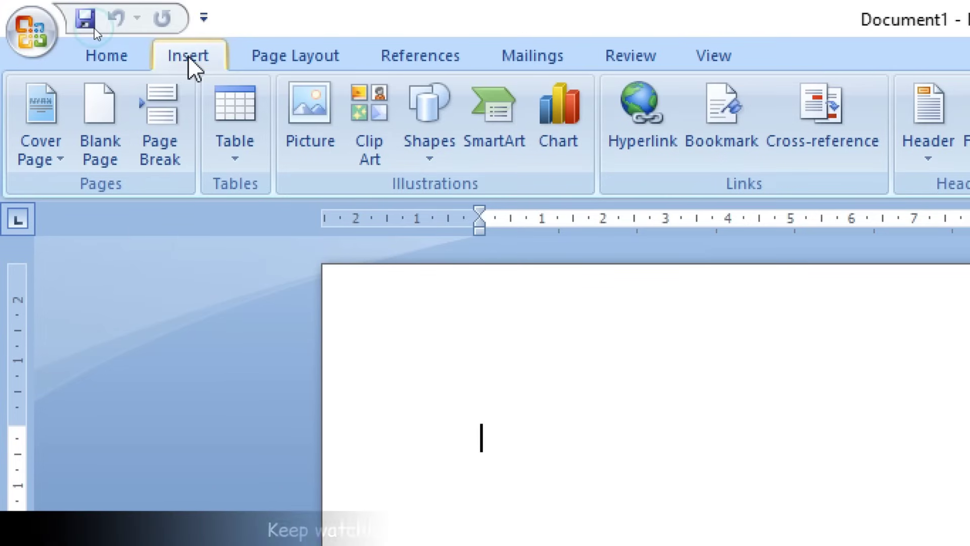
left_click(445, 159)
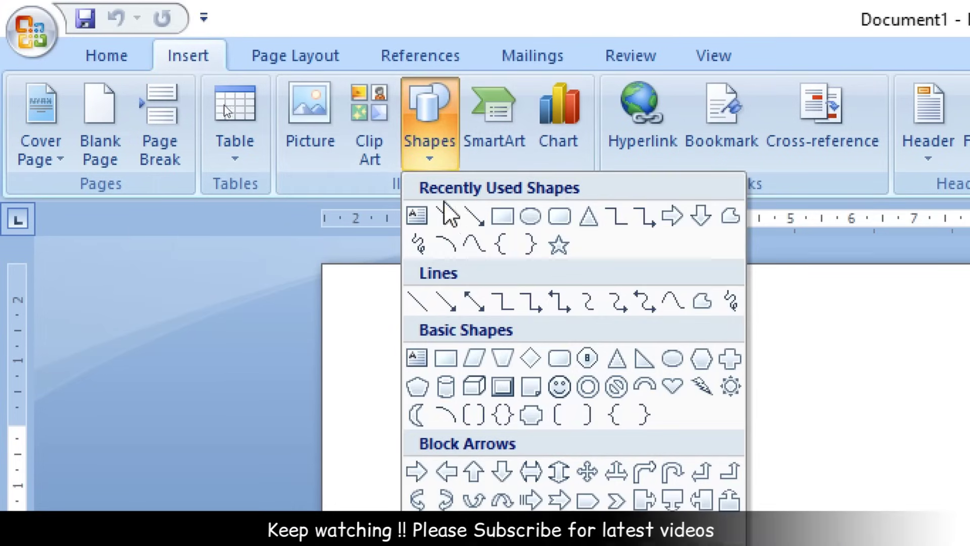
left_click(559, 218)
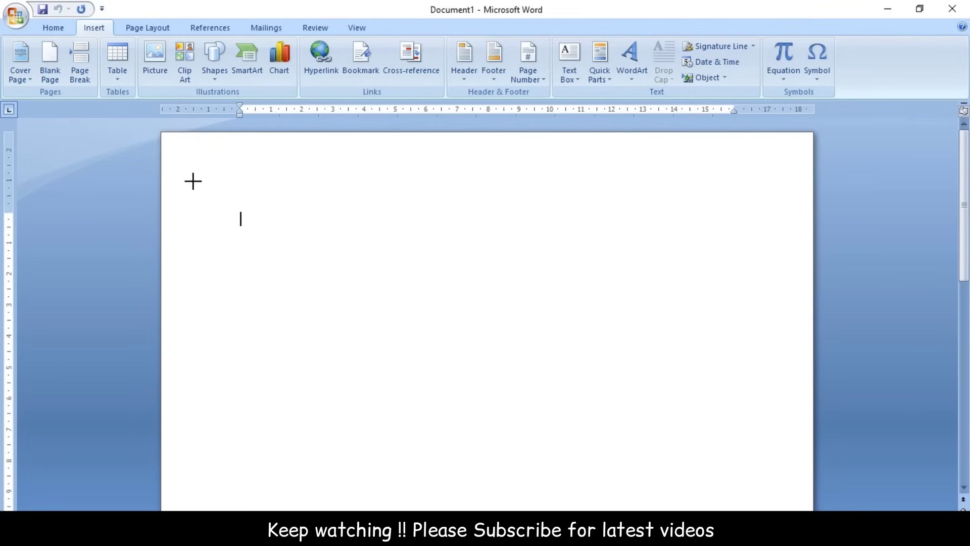
left_click_drag(198, 173, 743, 281)
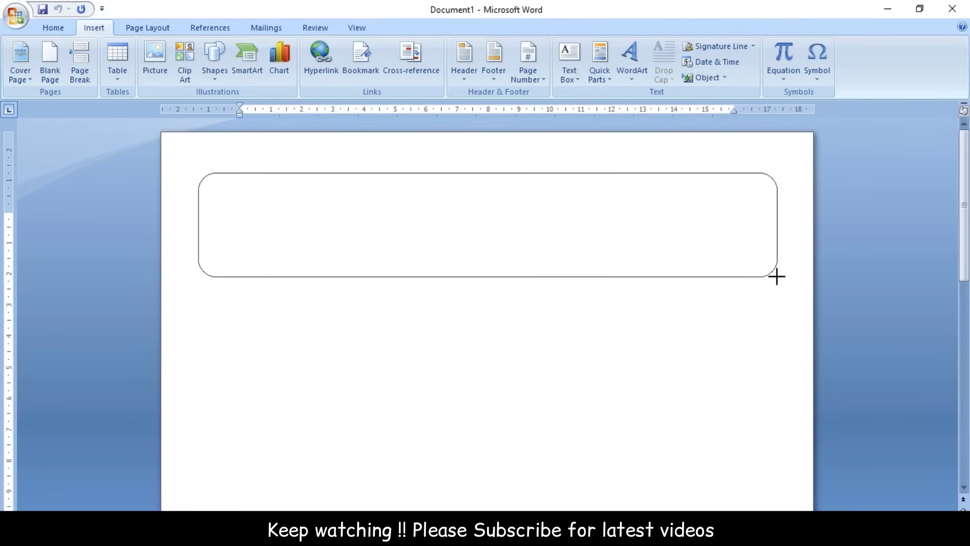
left_click_drag(744, 282, 777, 276)
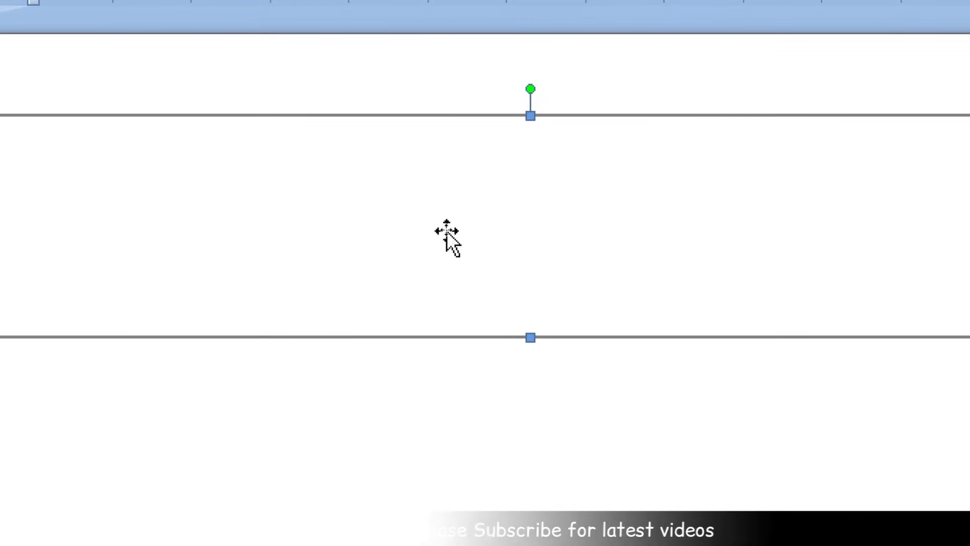
Step: Convert the rounded rectangle into a text box with a blue outline style and ¼ pt outline weight
right_click(447, 232)
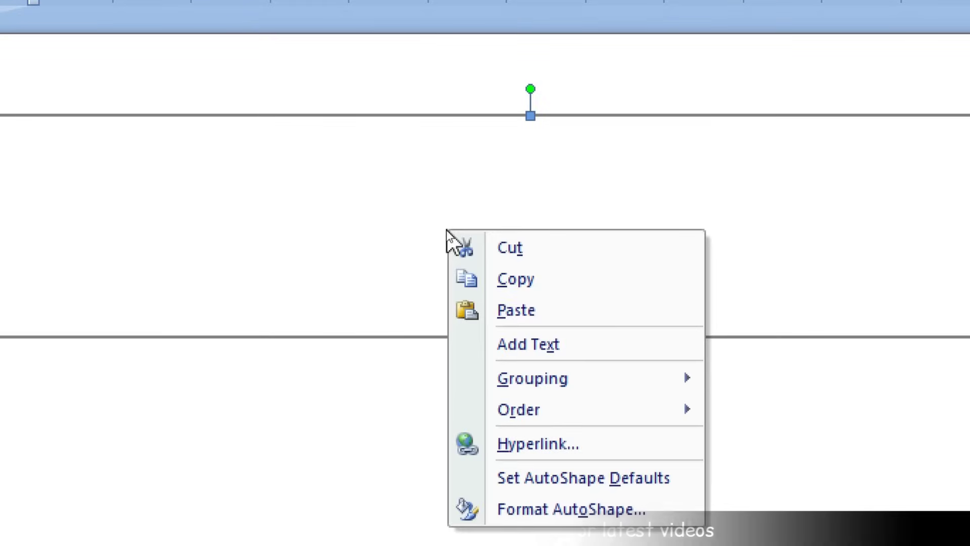
left_click(544, 351)
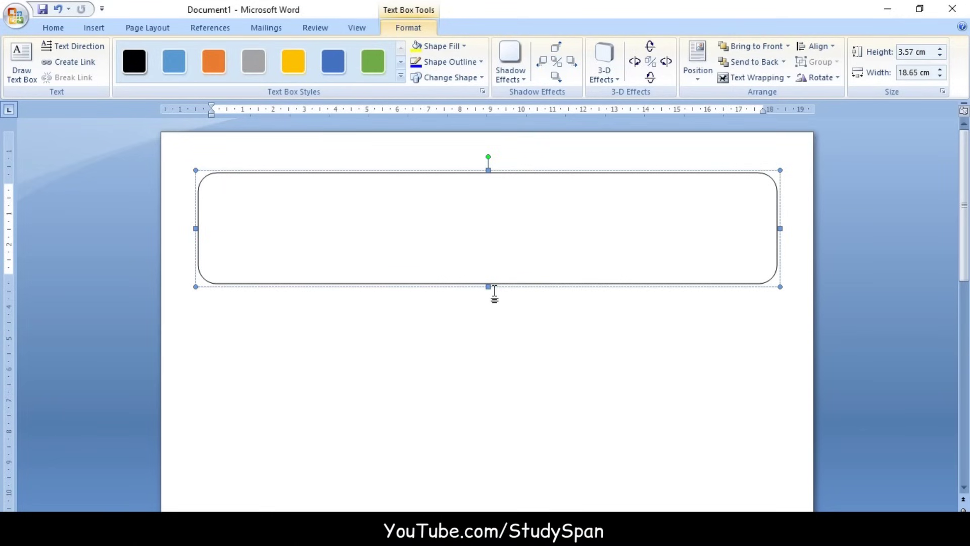
left_click(401, 79)
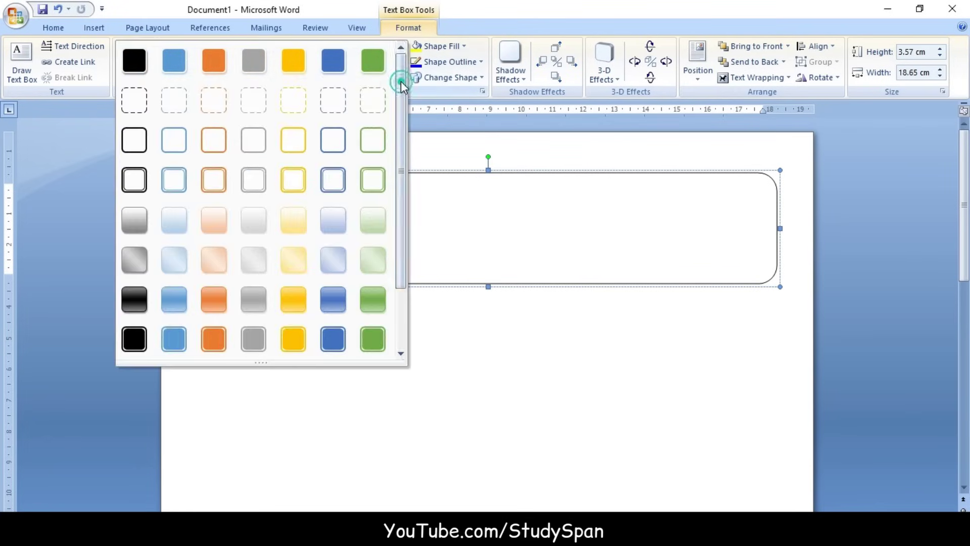
left_click(336, 140)
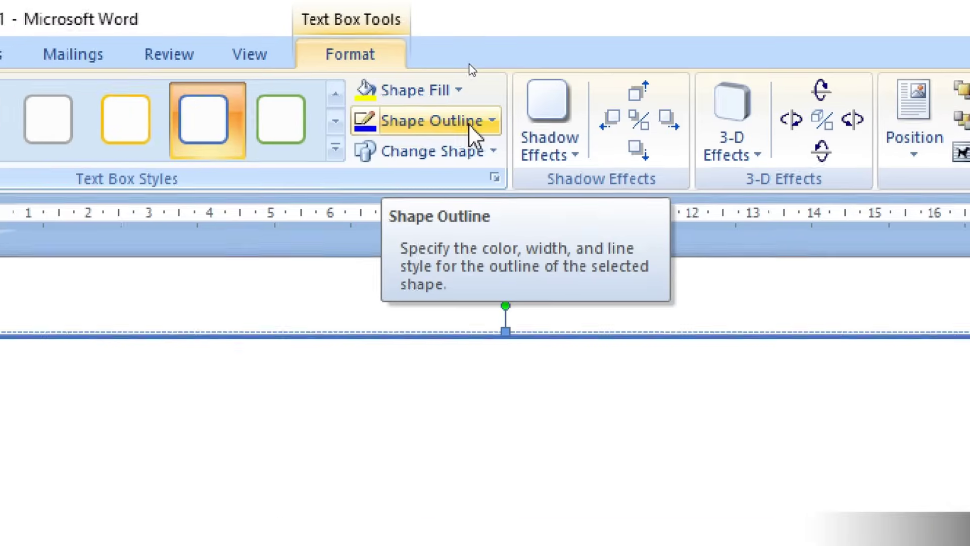
left_click(469, 63)
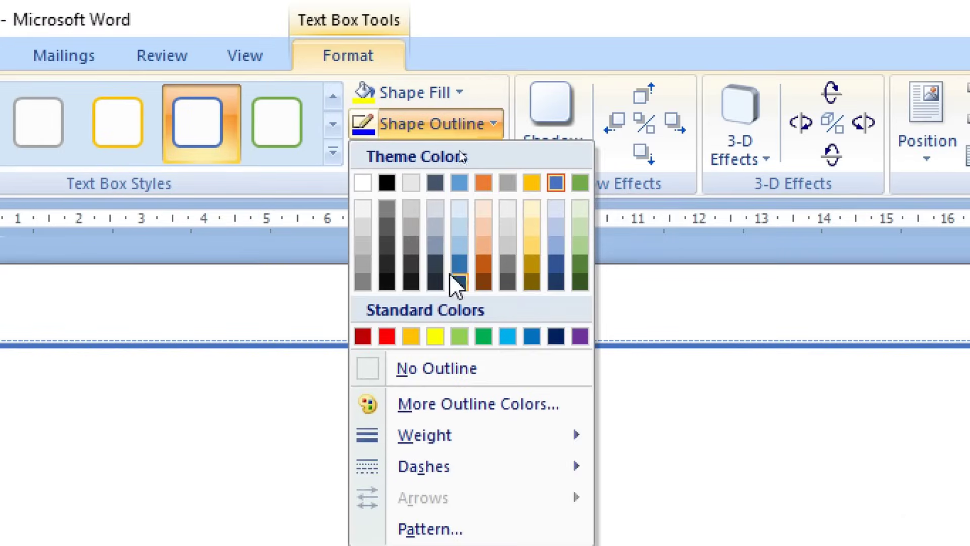
mouse_move(424, 396)
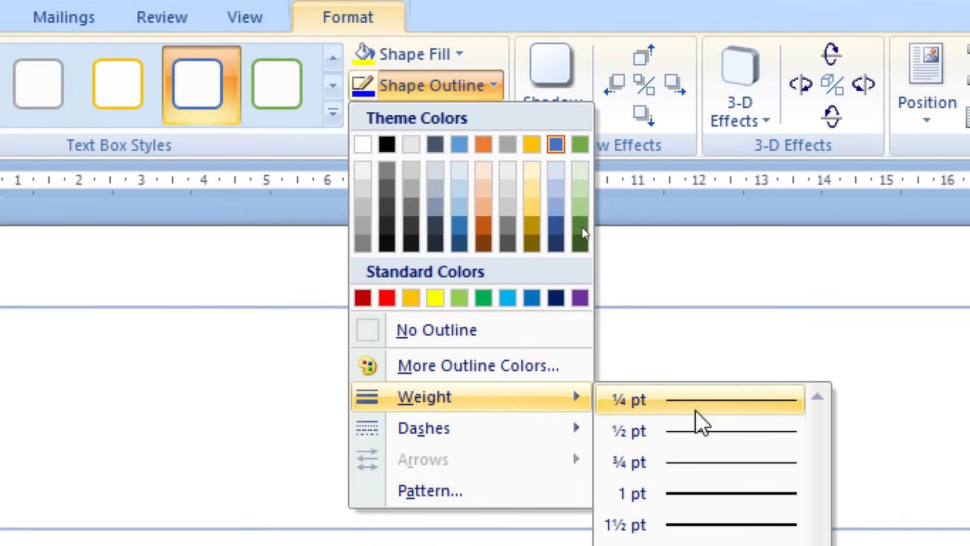
left_click(690, 464)
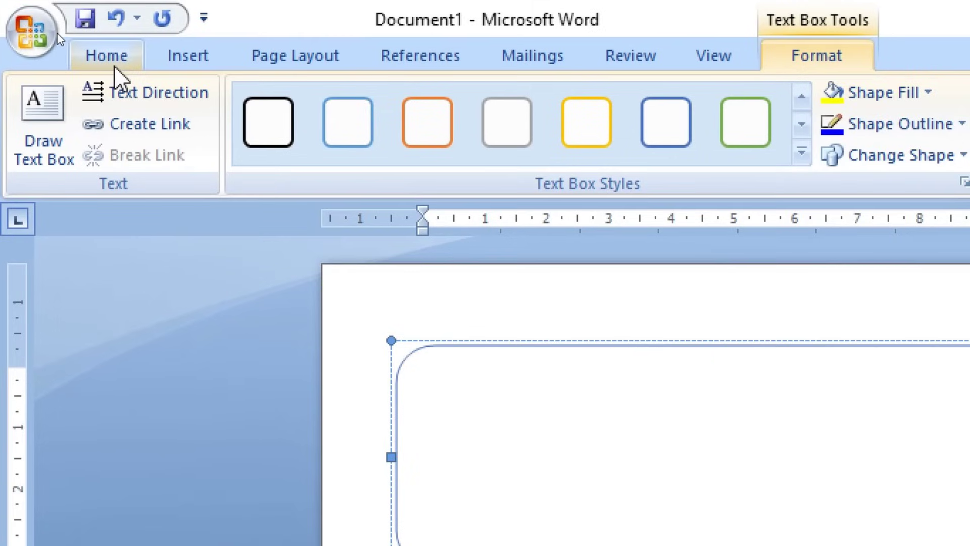
left_click(57, 32)
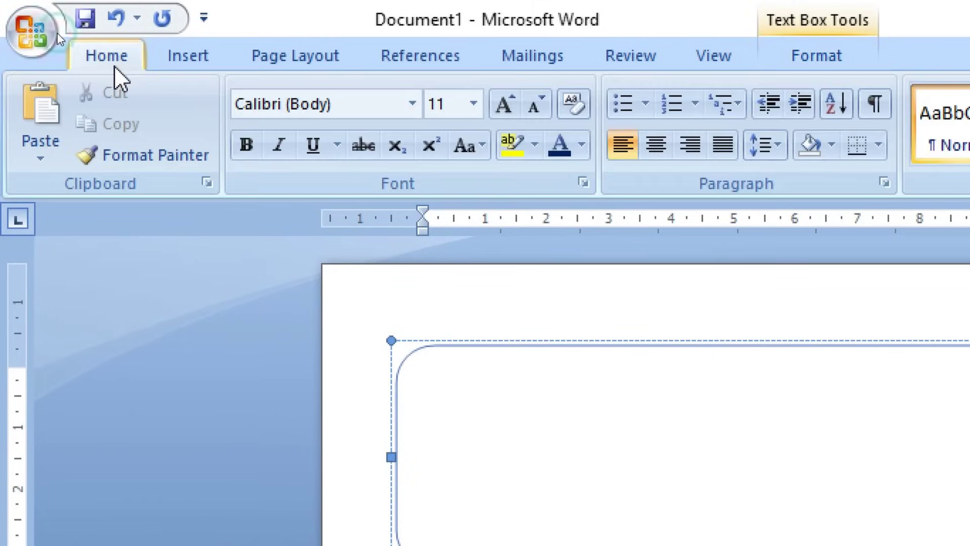
left_click(653, 151)
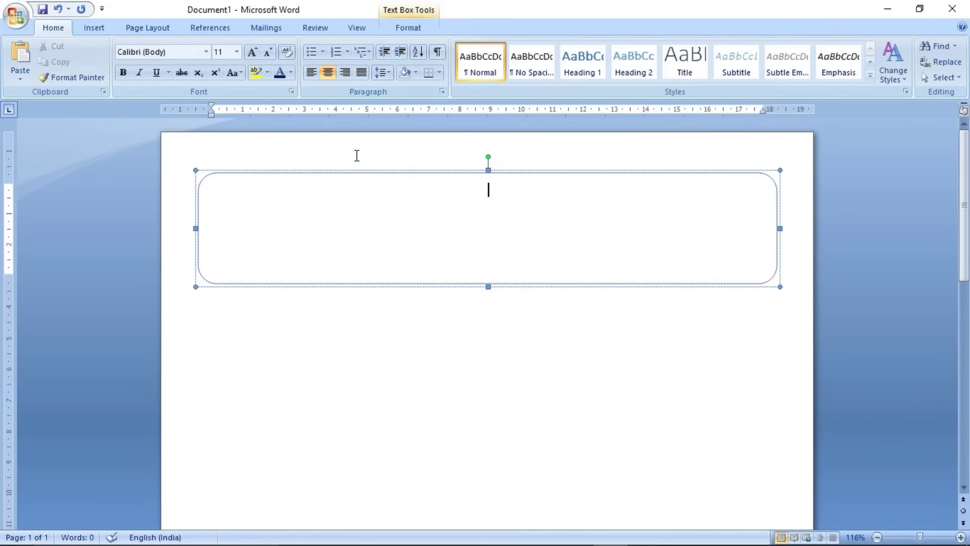
type("ABC Infocom Pvt. Ltd")
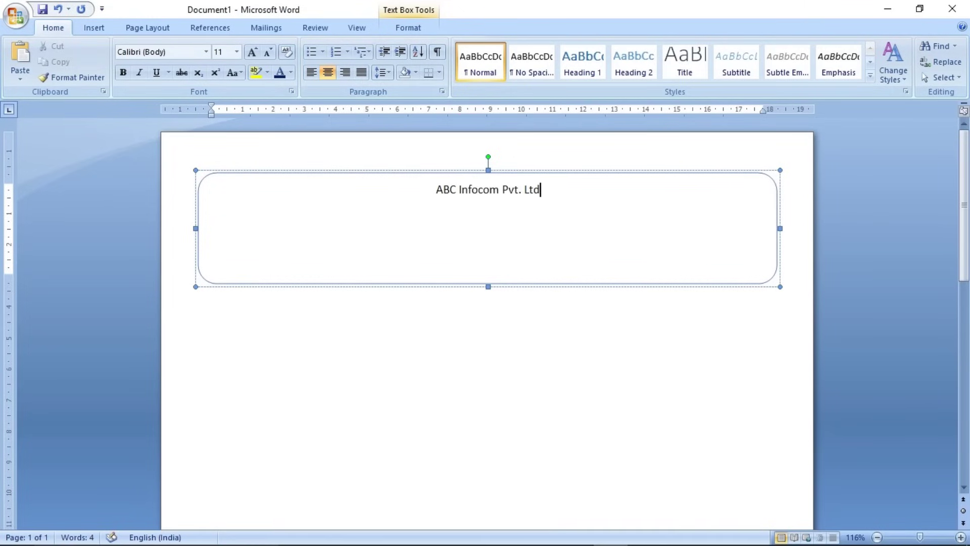
type(".")
key("Return")
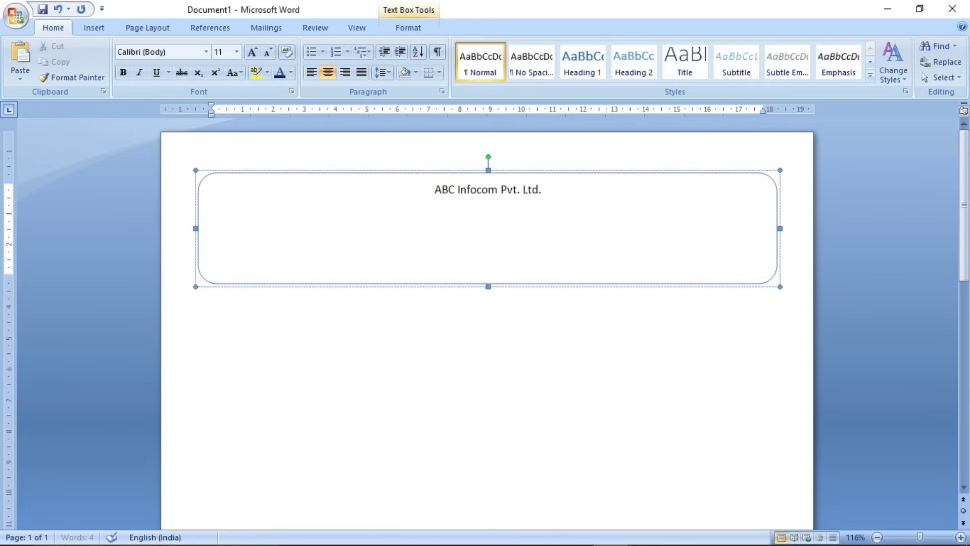
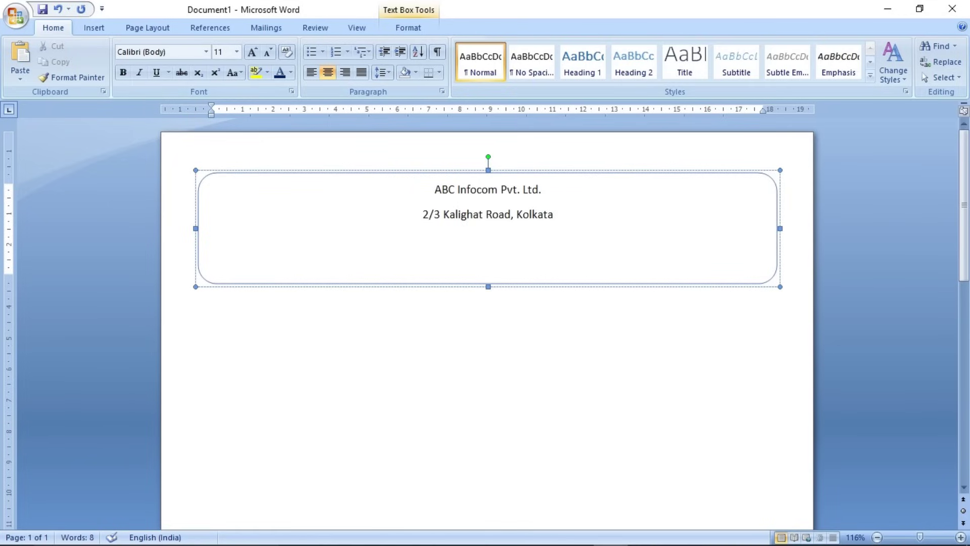
key("Return")
type("Mob")
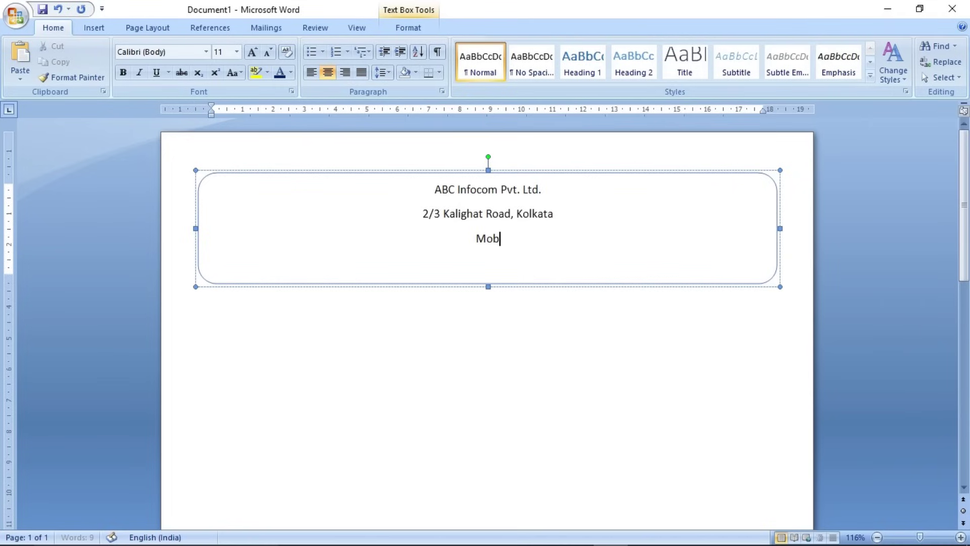
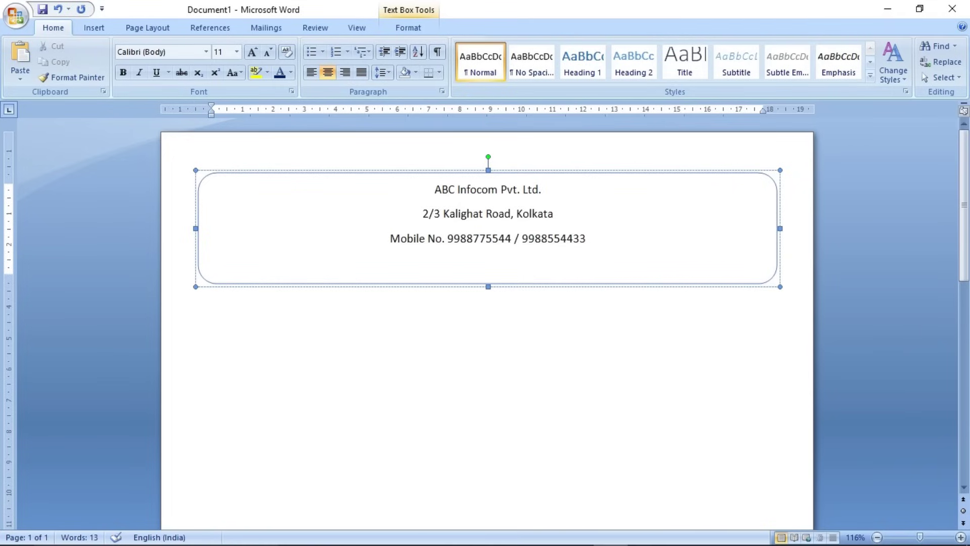
left_click(416, 194)
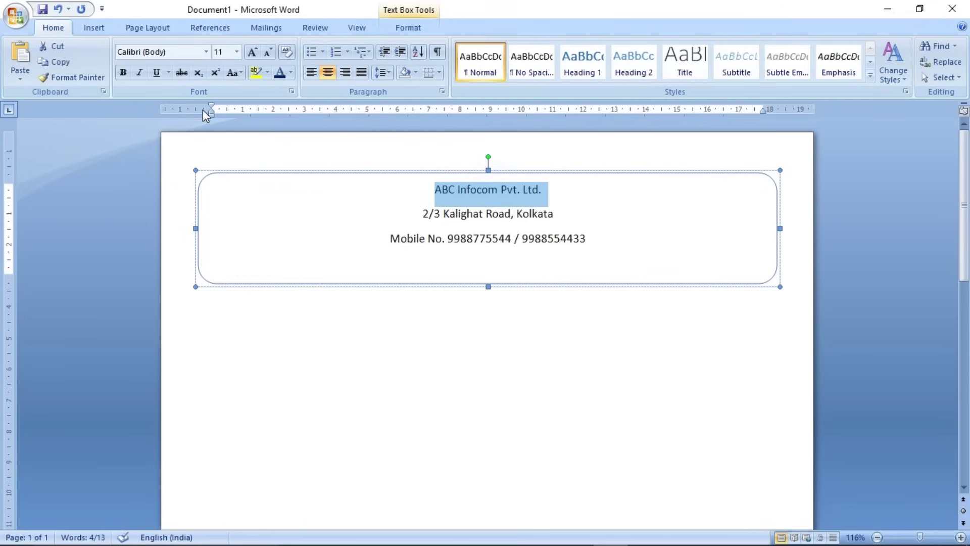
Step: Format the company name as Arial Rounded MT Bold, 22 pt, dark red
left_click(206, 52)
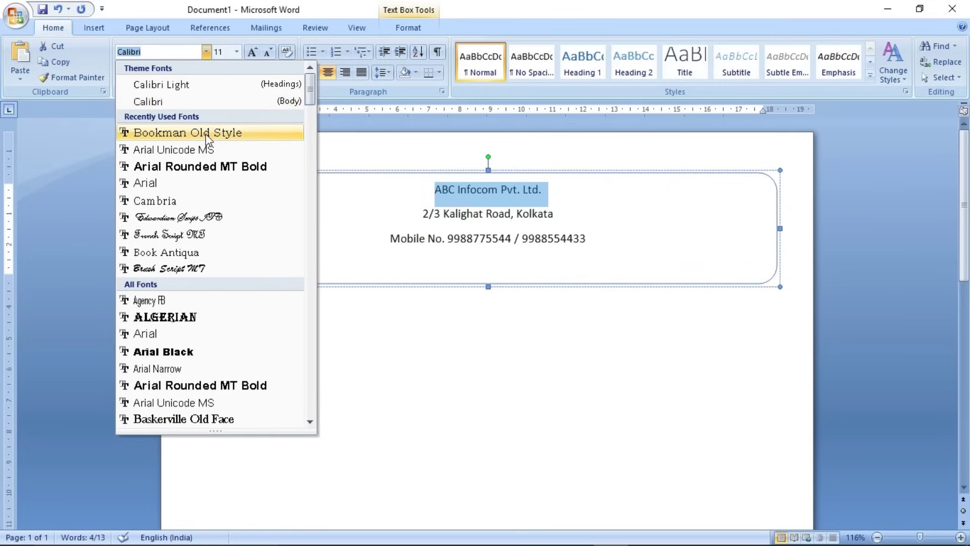
left_click(208, 167)
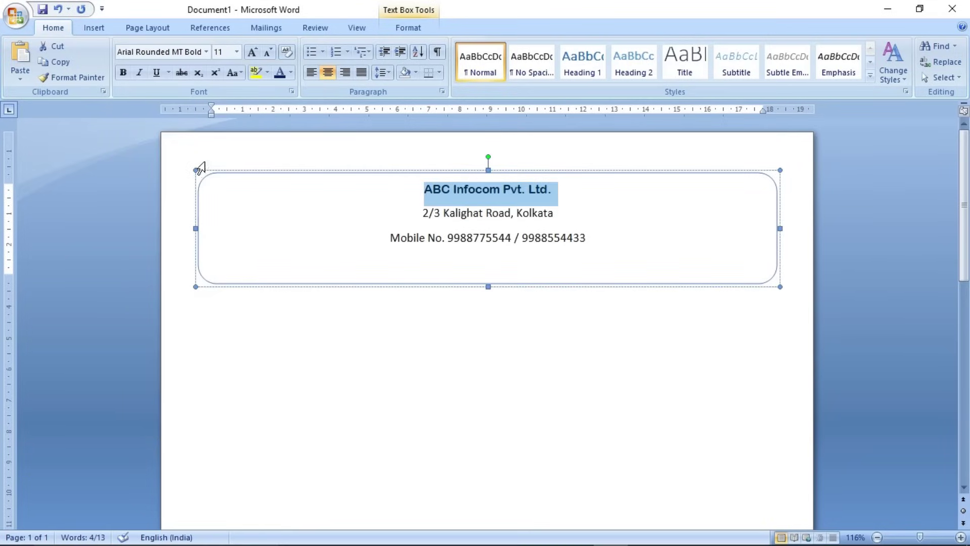
left_click(237, 52)
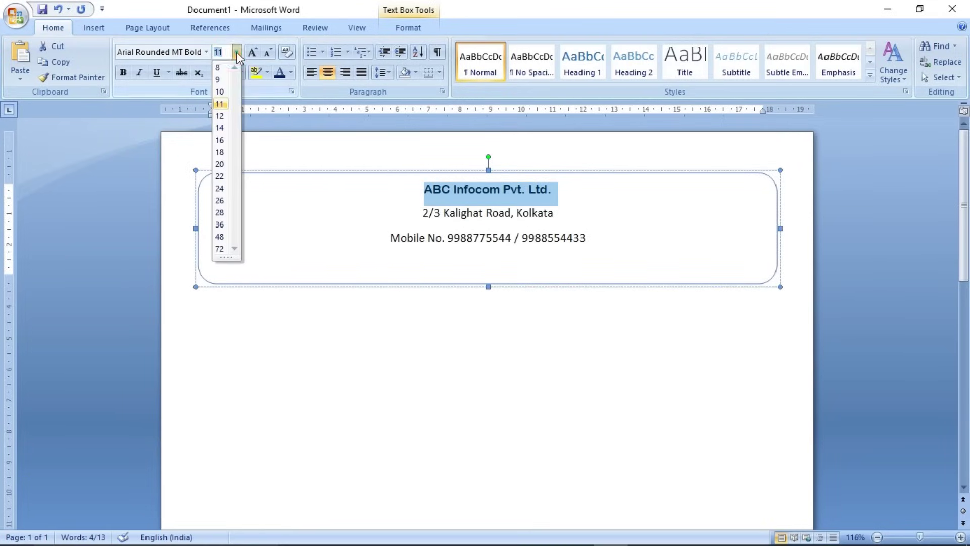
left_click(219, 178)
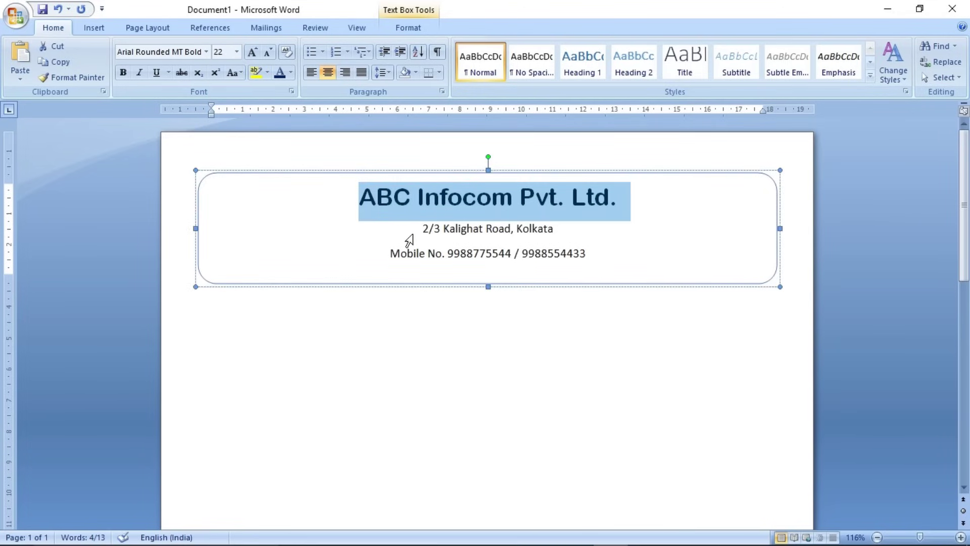
left_click(292, 73)
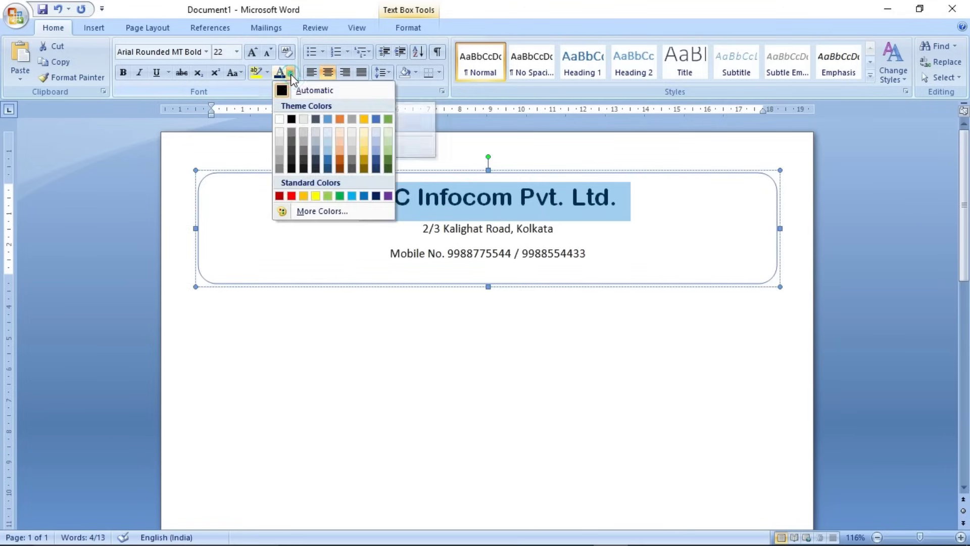
left_click(278, 196)
Step: Set the address and mobile lines to Bookman Old Style in dark blue
left_click_drag(412, 232, 534, 266)
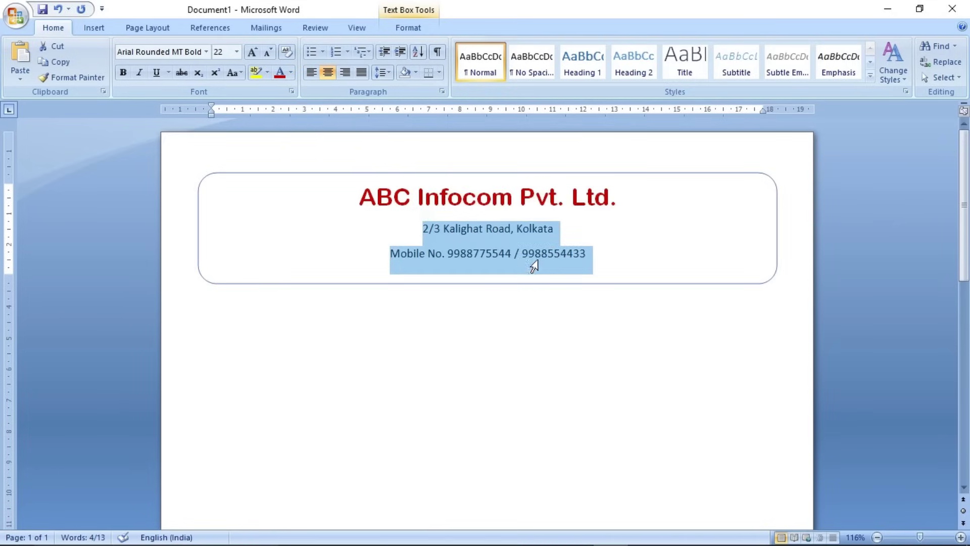
left_click(205, 52)
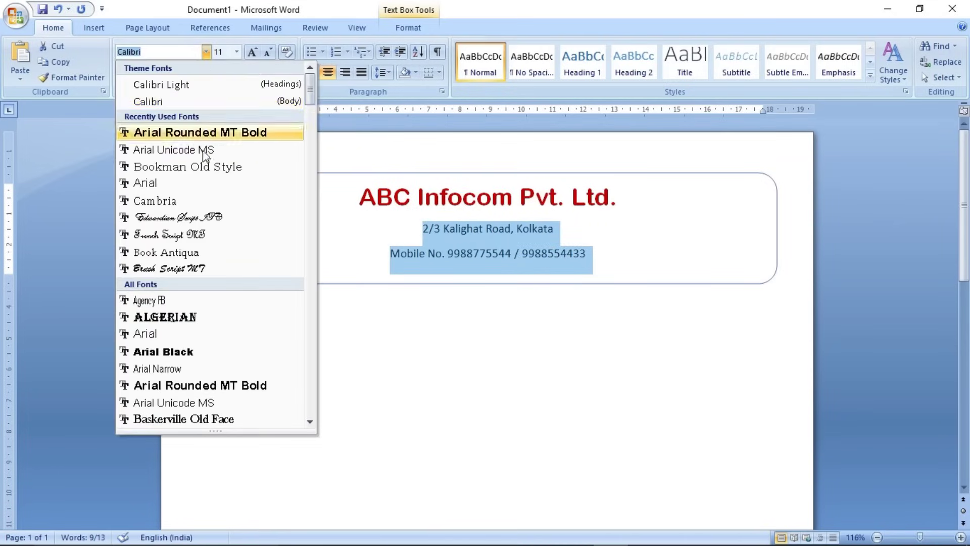
left_click(207, 168)
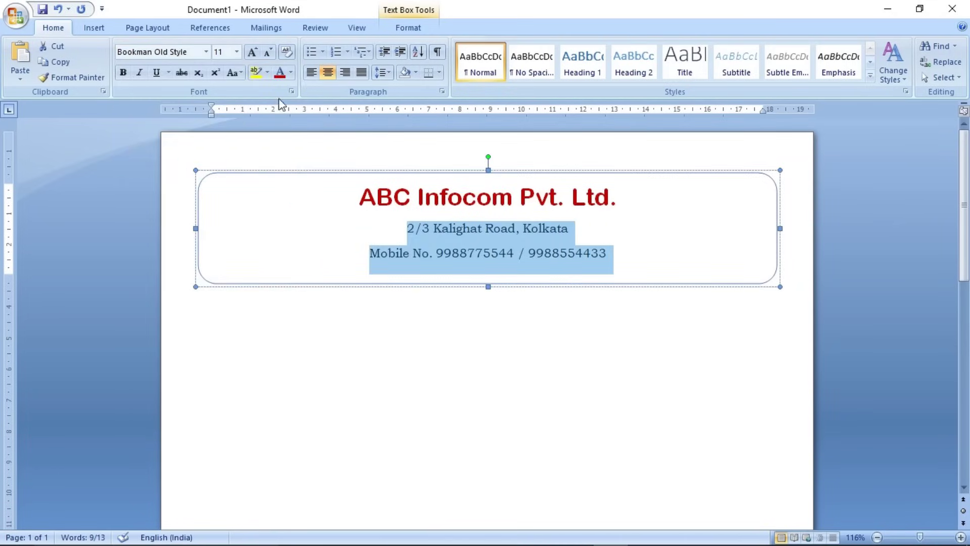
left_click(291, 72)
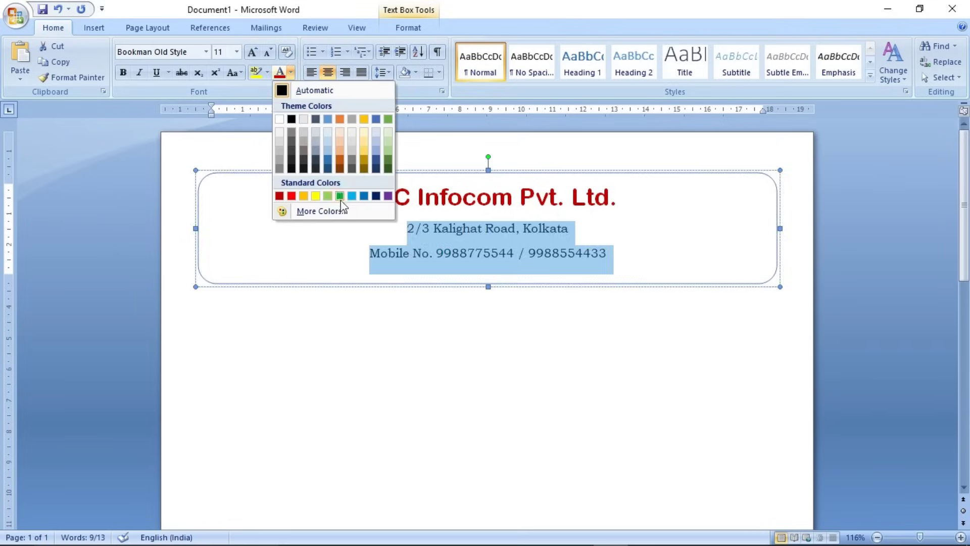
left_click(376, 195)
left_click(433, 435)
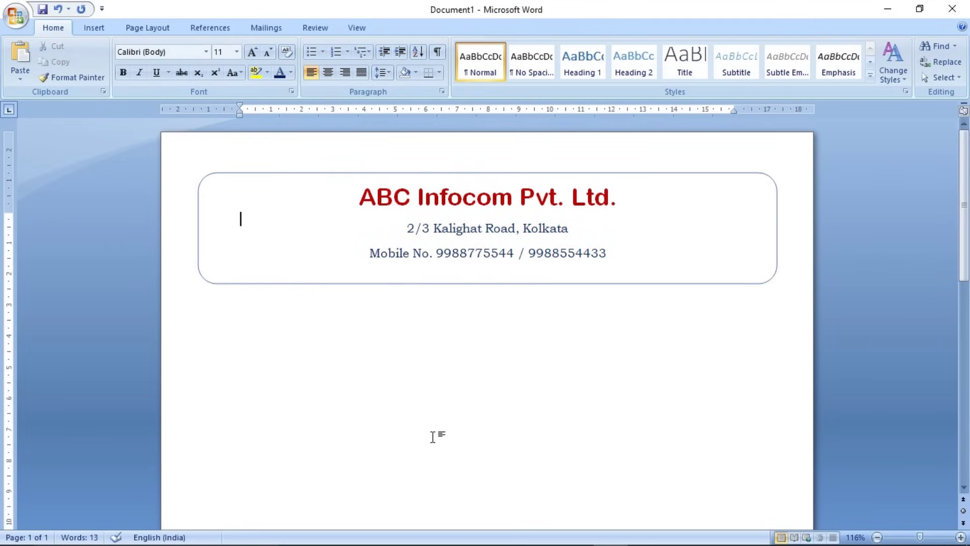
Step: Add a centred INVOICE title on the line below the header box
scroll(433, 435, "down", 1)
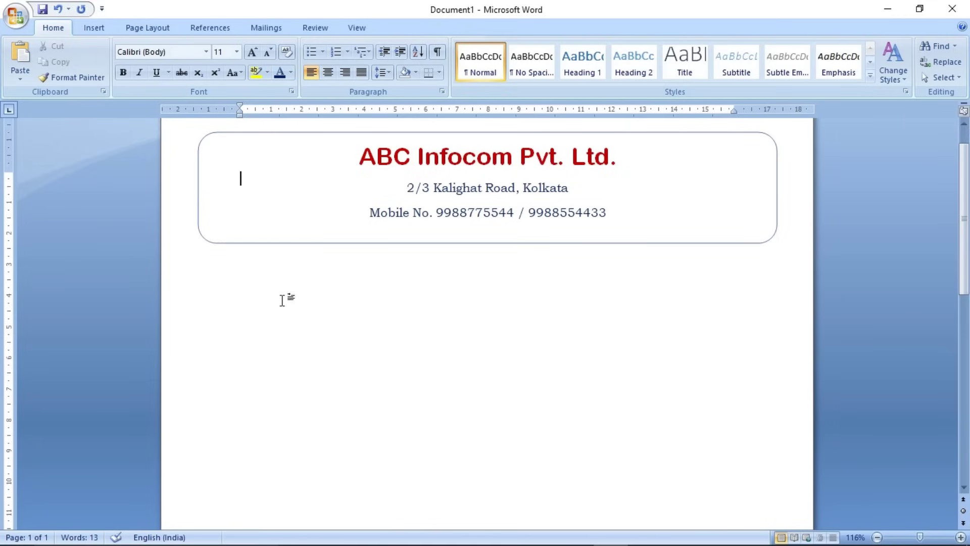
left_click(245, 263)
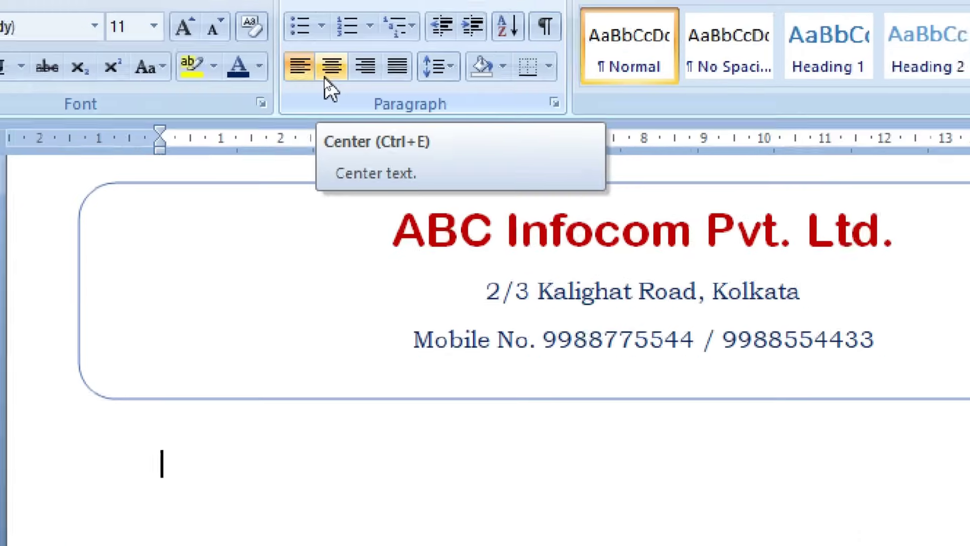
left_click(327, 73)
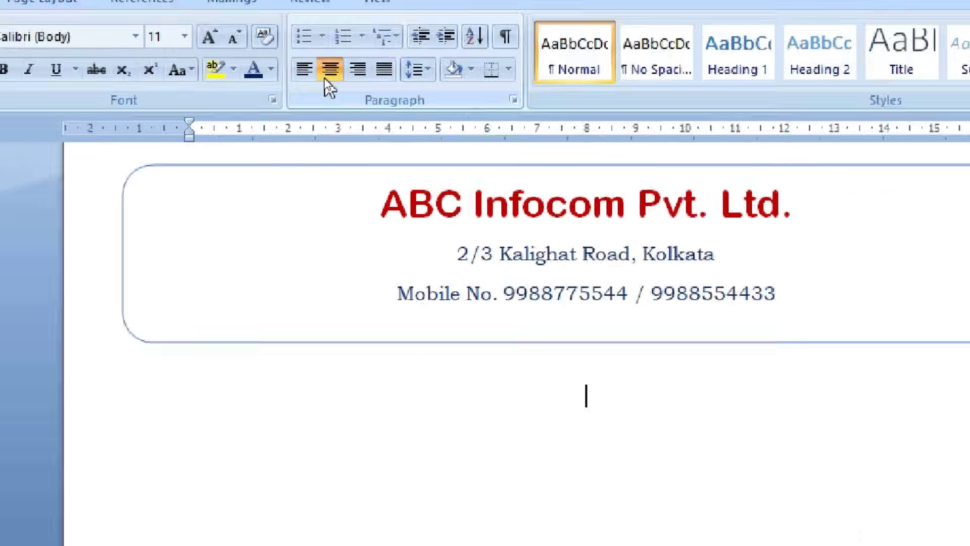
type("I")
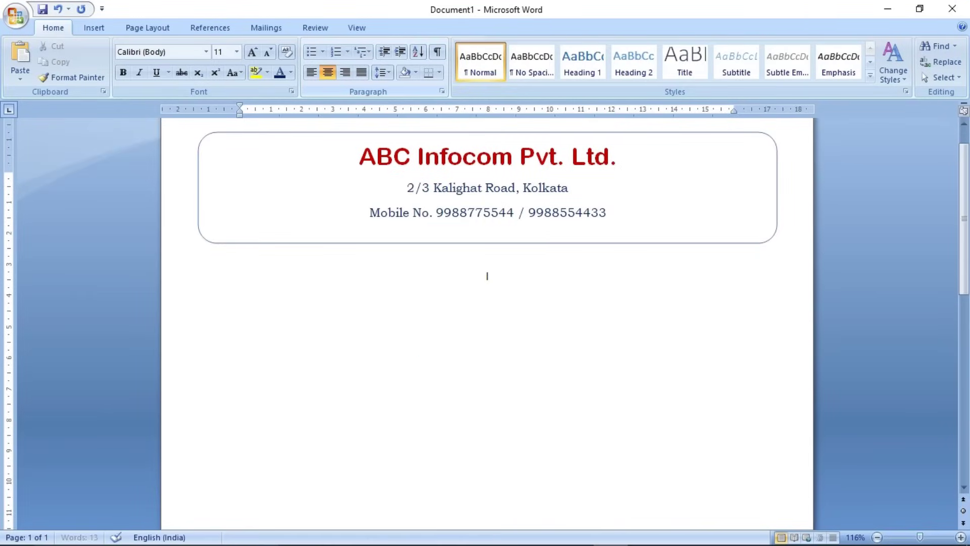
type("NVOICE")
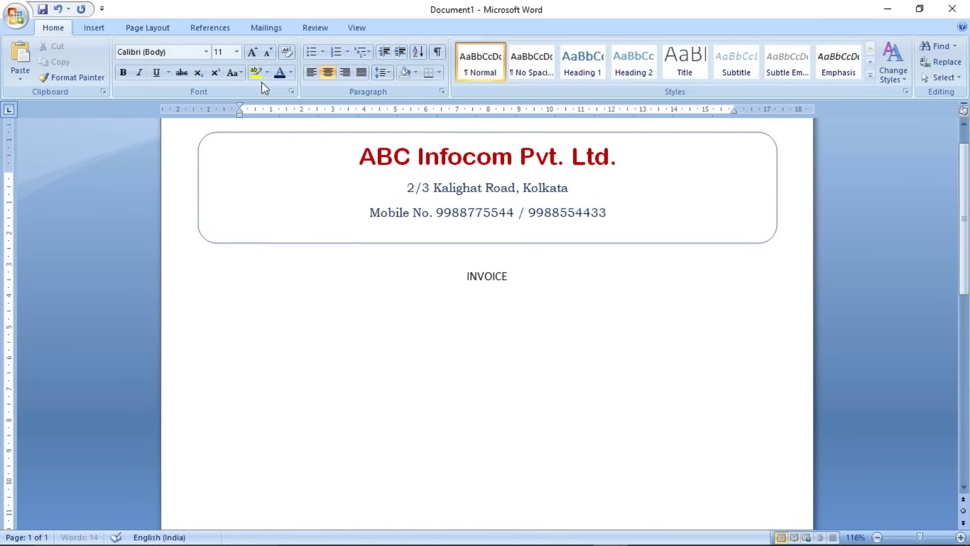
Step: Add a left-aligned 'Invoice No. ____ Date: __/__' line, tabbing Date further right
left_click(307, 75)
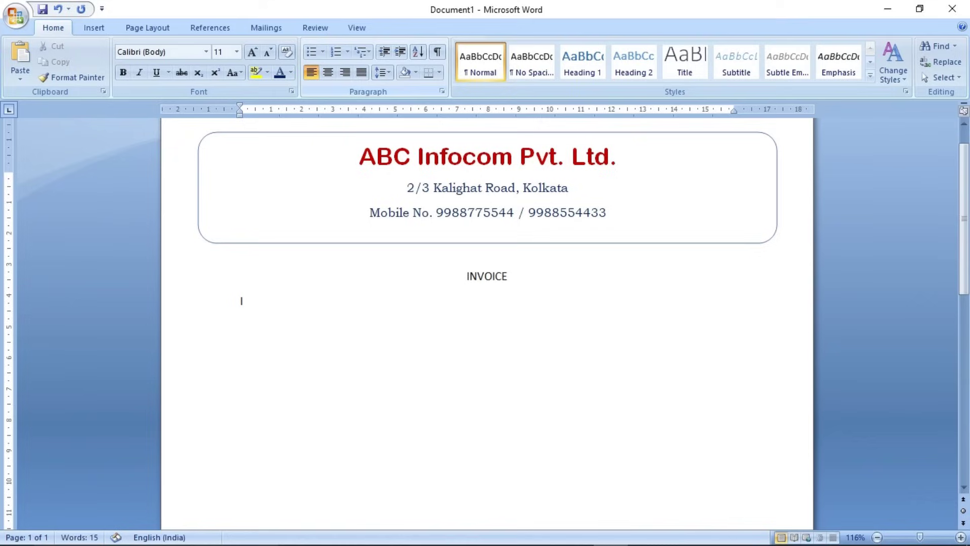
type("Invoice No.")
type(" ______________")
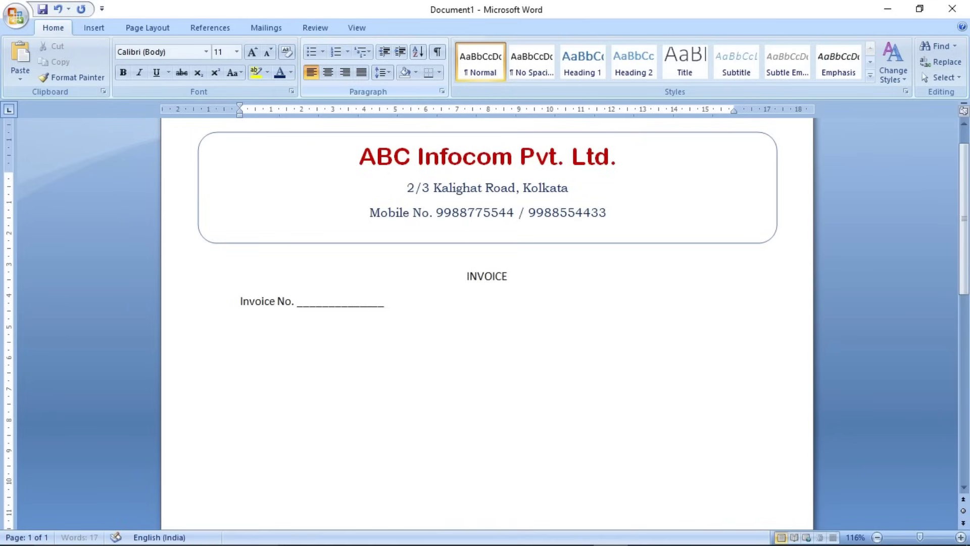
type("__________")
type("_ ")
type("Date")
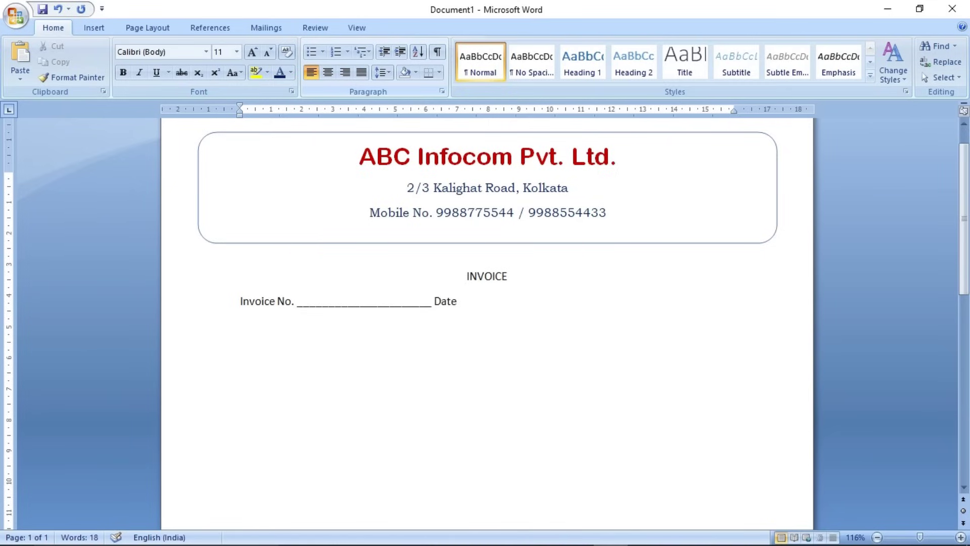
type(": ")
type("_")
type("_")
type("__")
type("__")
type("/")
type(" ___")
type("___")
left_click(433, 300)
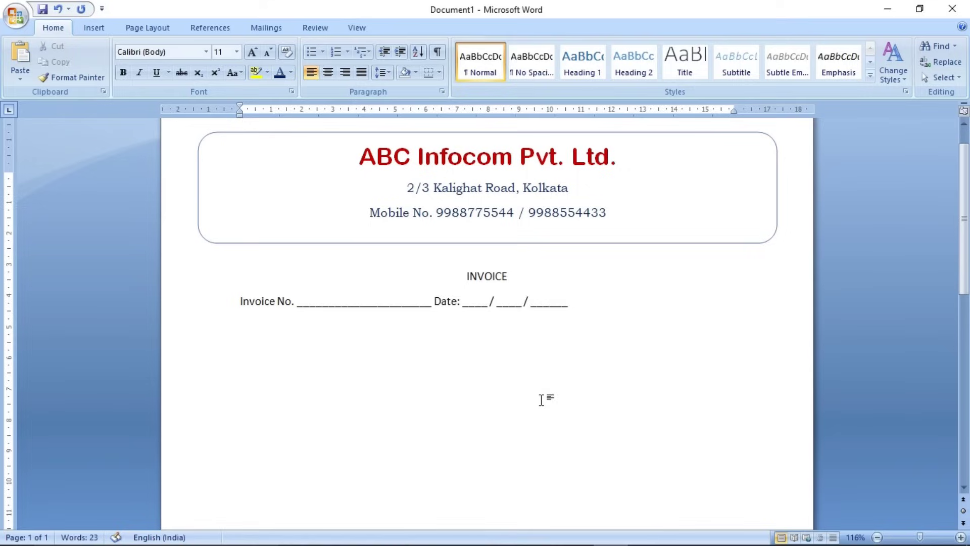
key("Tab")
key("Tab")
key("Tab")
key("Tab")
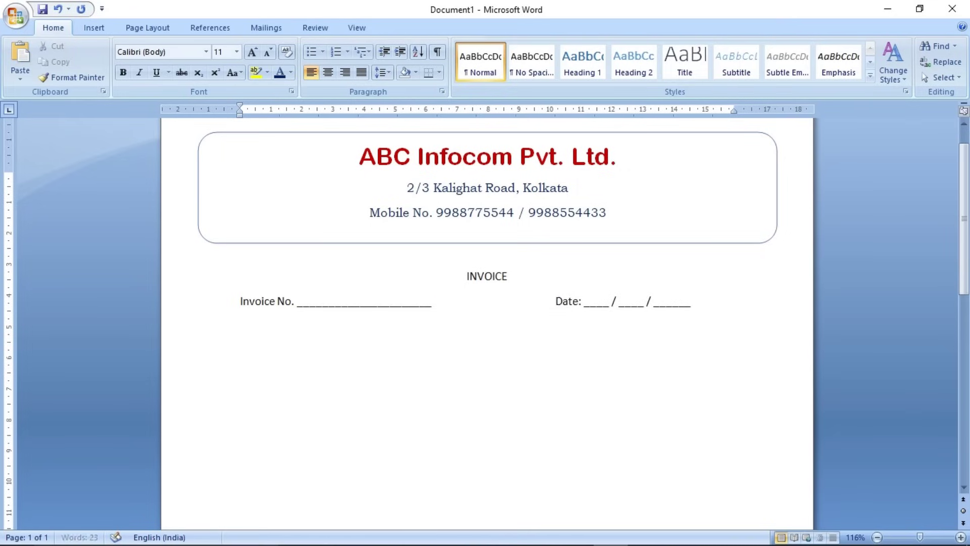
key("Tab")
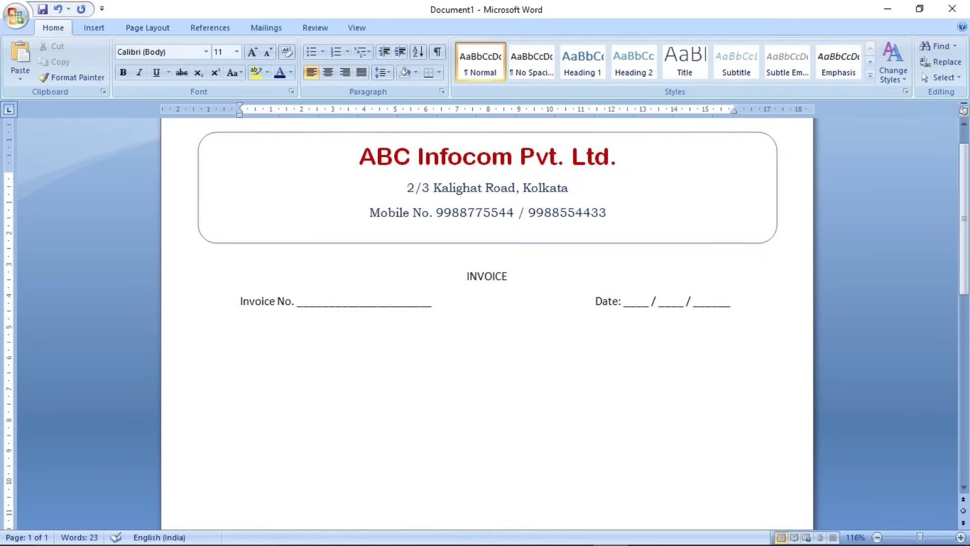
Step: Add Name, Address and Mobile No fill-in lines with underscore blanks below the Invoice No. line
left_click(743, 306)
key("Return")
type("Name")
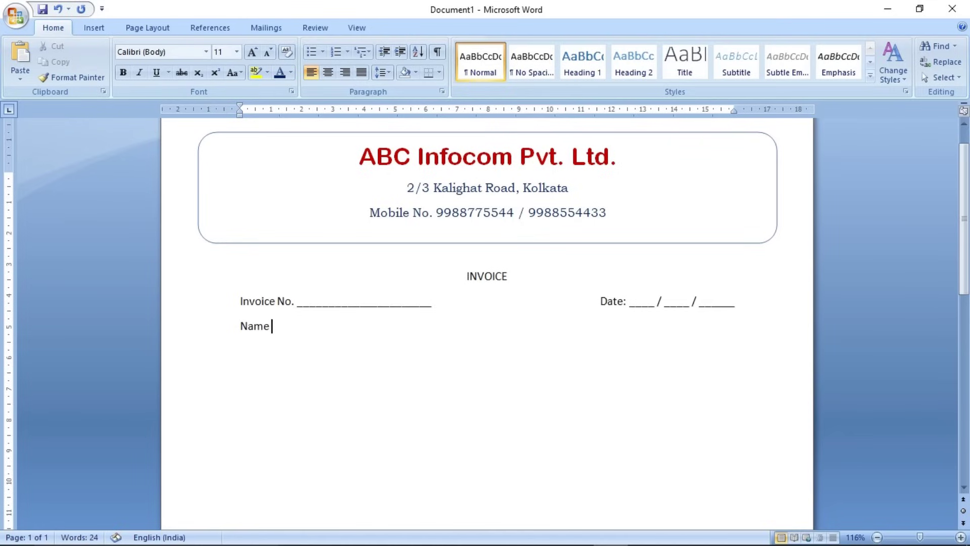
type(" ____________________________________________________________________________")
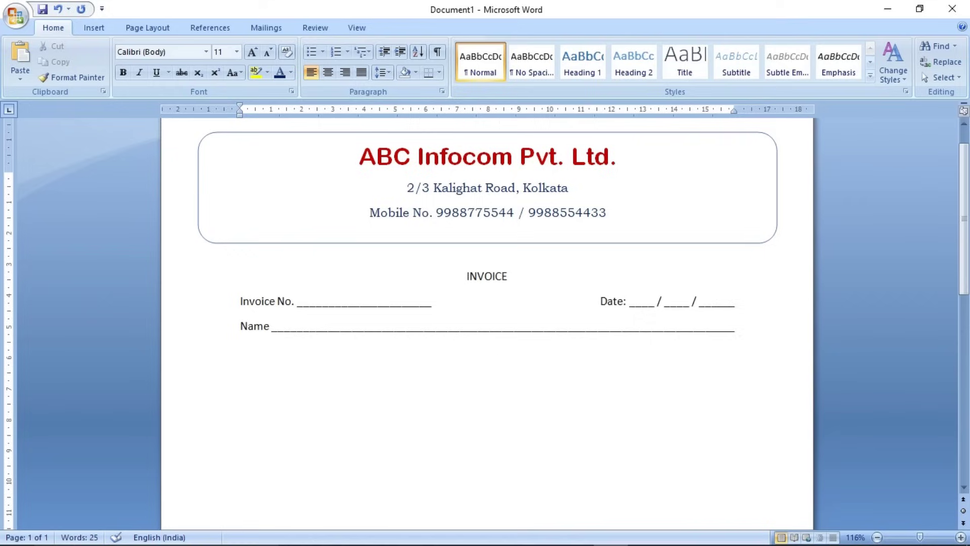
key("Return")
type("Address")
type(" _______________________________")
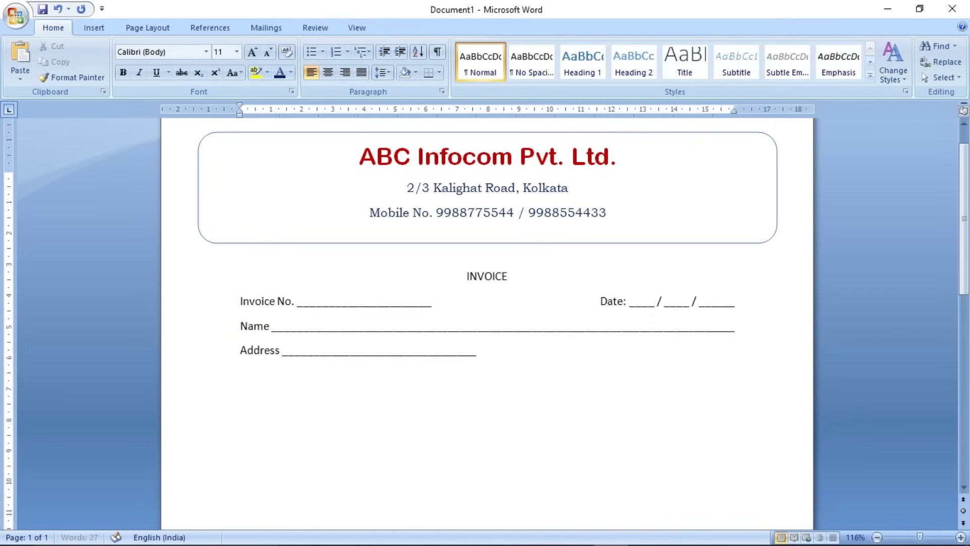
type("____________________________________________________________________________________")
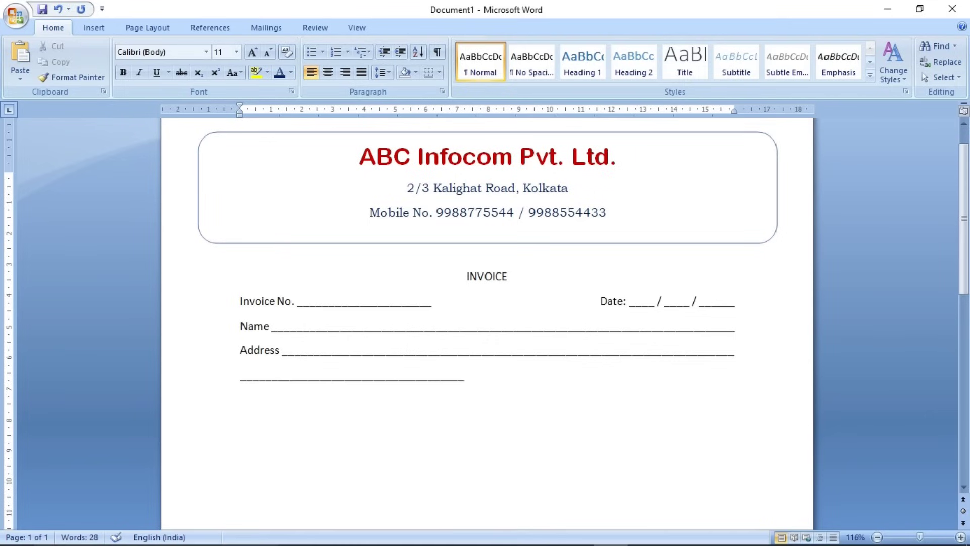
type("Mobile")
type(" No_")
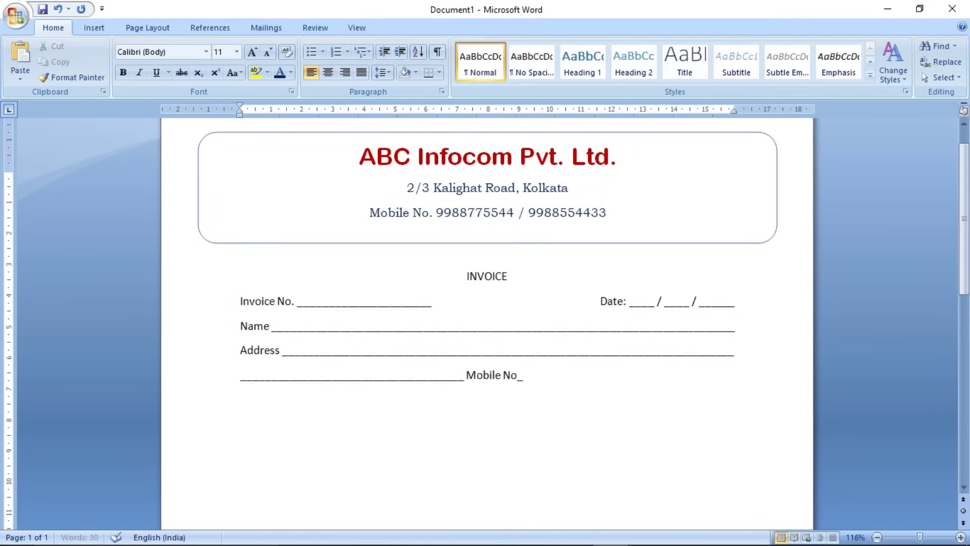
type("__________________________________")
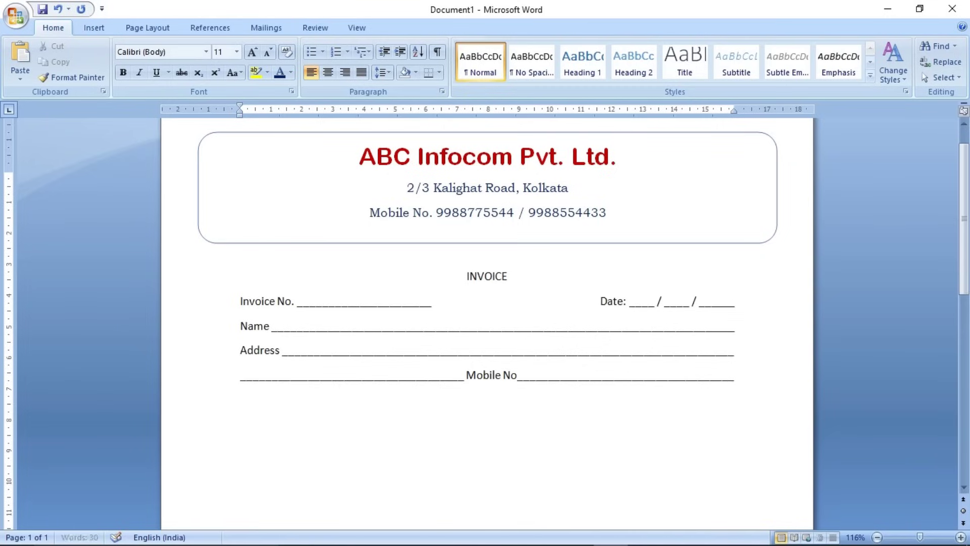
key("Return")
scroll(791, 340, "down", 3)
scroll(787, 347, "down", 4)
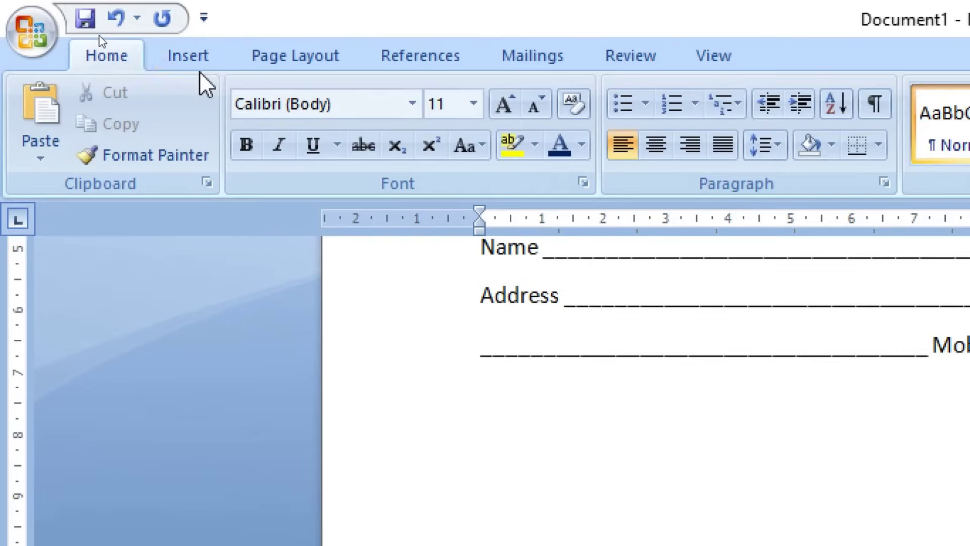
Step: Insert a table of five columns and four rows below the Mobile No line
left_click(104, 31)
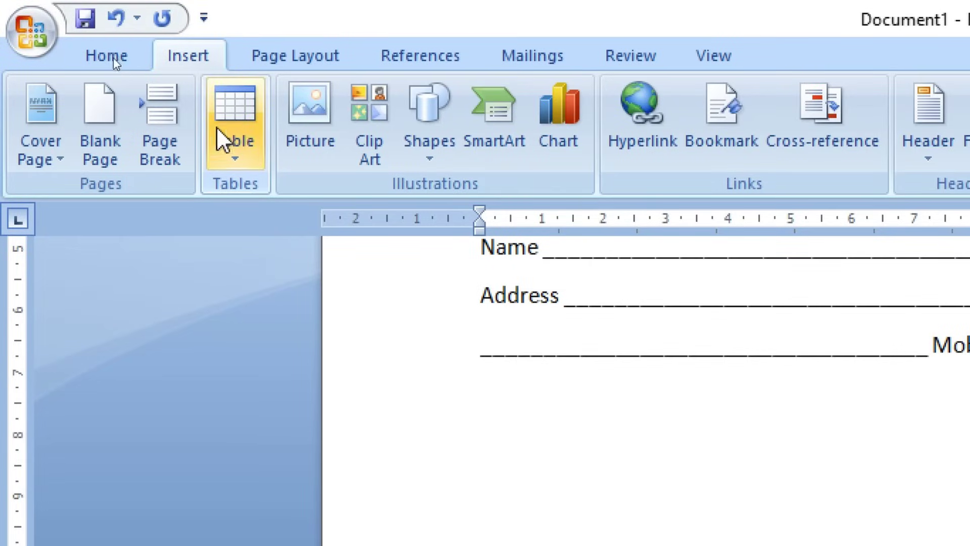
left_click(236, 144)
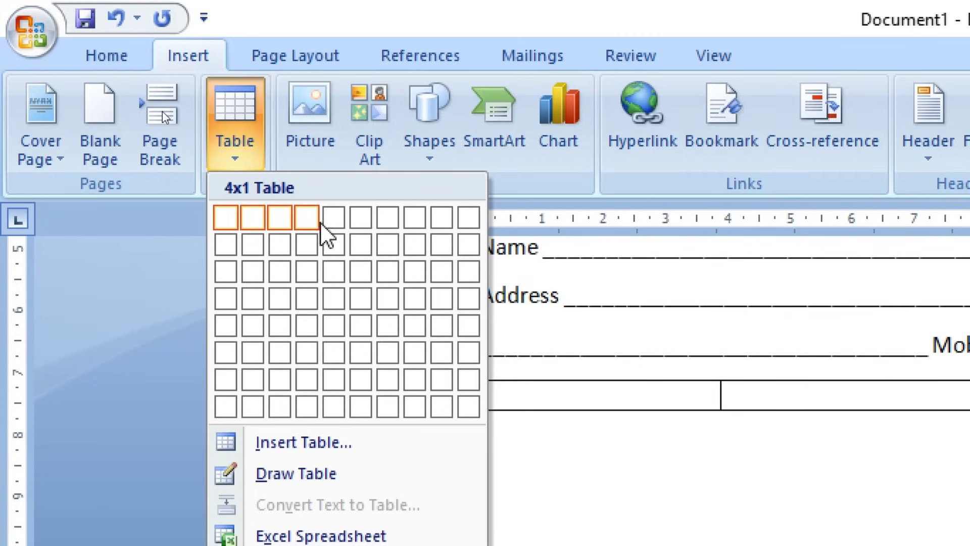
left_click(334, 302)
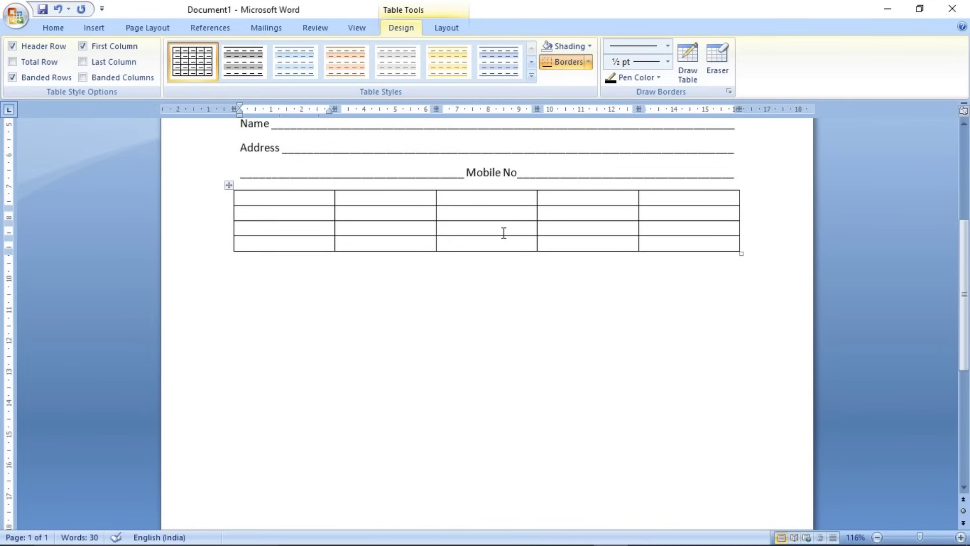
Step: Fill the first row with headings Sl No., Description, Qty, Rate and Amount
type("Sl N")
type("o")
type(".")
key("Tab")
type("Description")
key("Tab")
type("Qt")
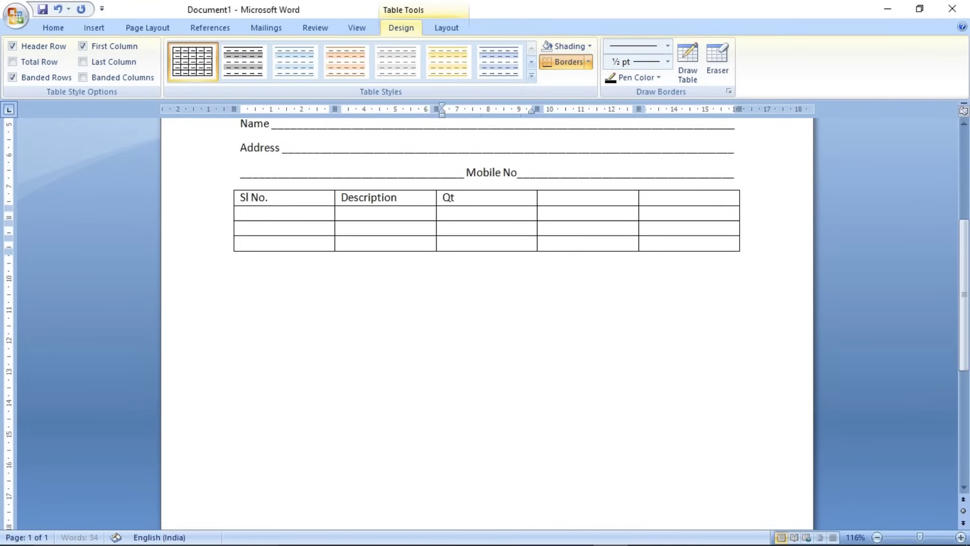
type("y")
key("Tab")
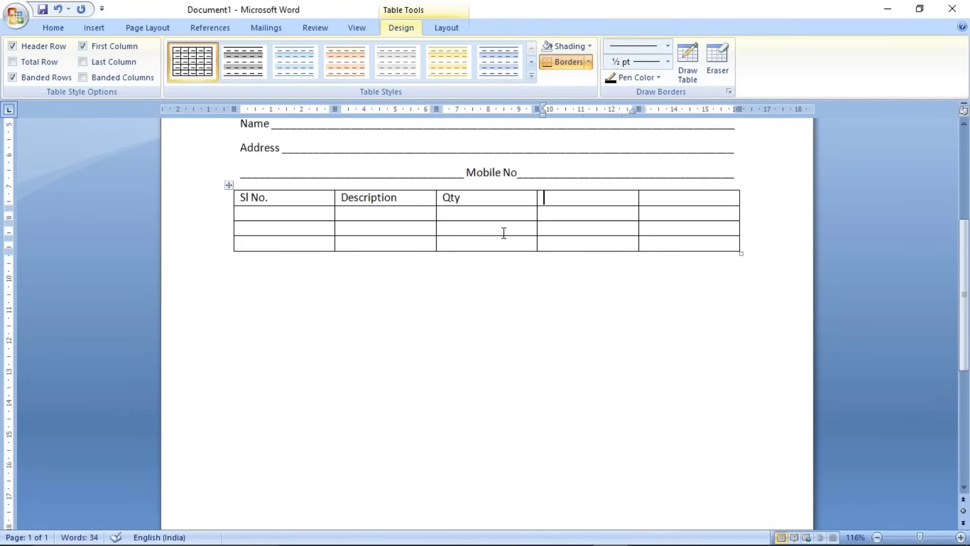
type("Rate")
key("Tab")
type("Am")
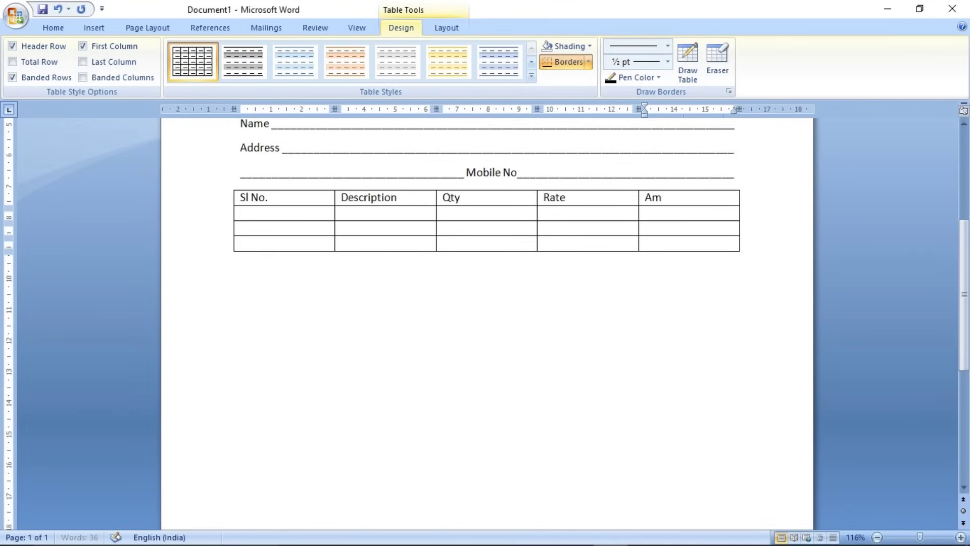
type("ount")
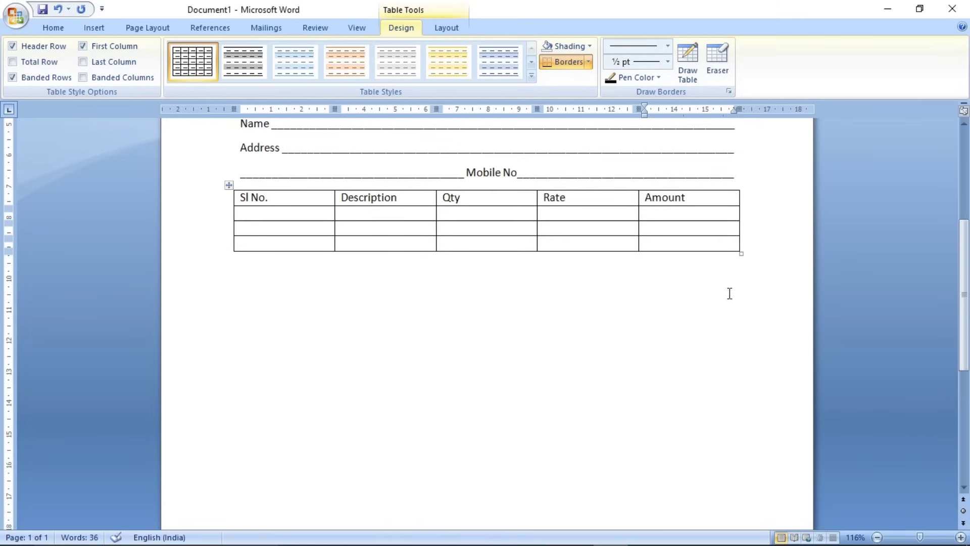
Step: Resize the table so the empty item row becomes much taller
left_click_drag(741, 253, 738, 314)
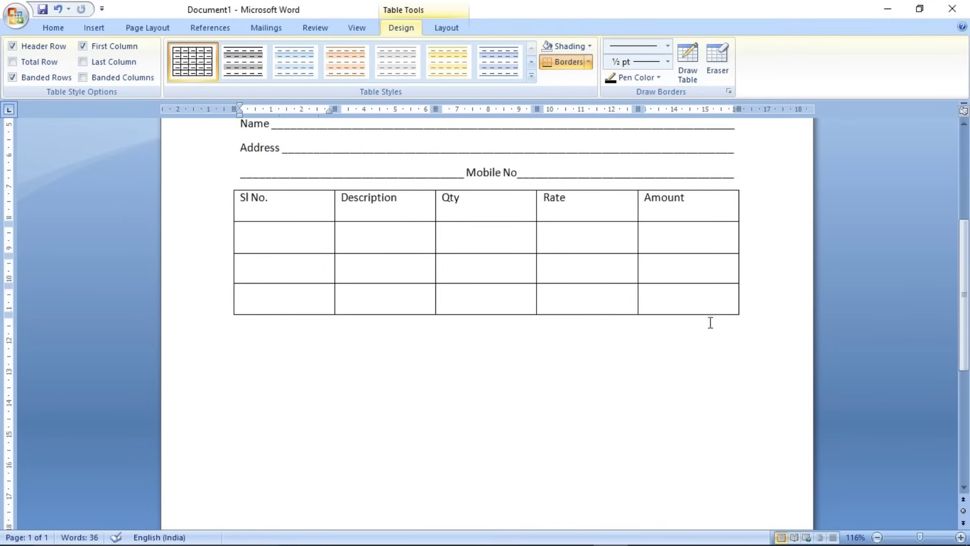
mouse_move(687, 253)
left_mouse_down()
mouse_move(680, 524)
mouse_move(672, 303)
left_mouse_up()
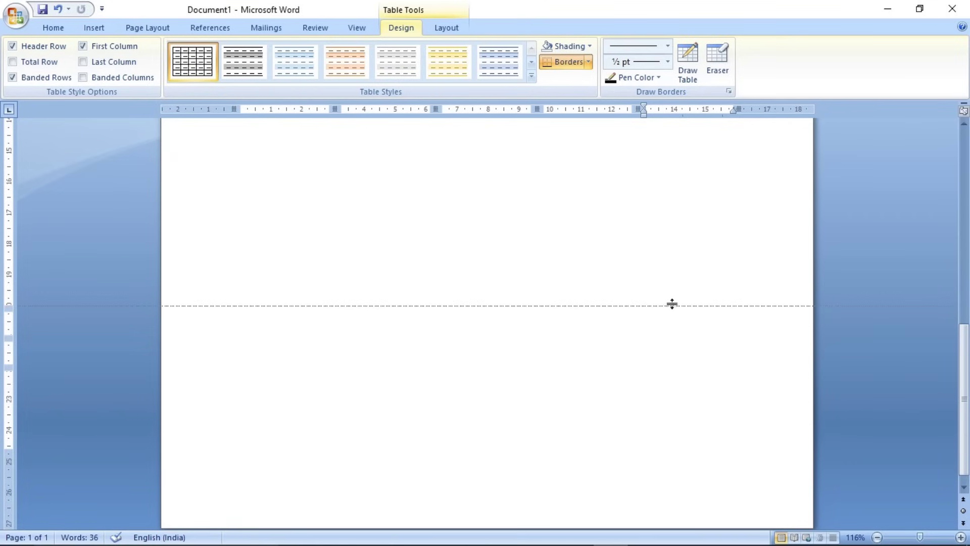
left_click_drag(672, 304, 672, 278)
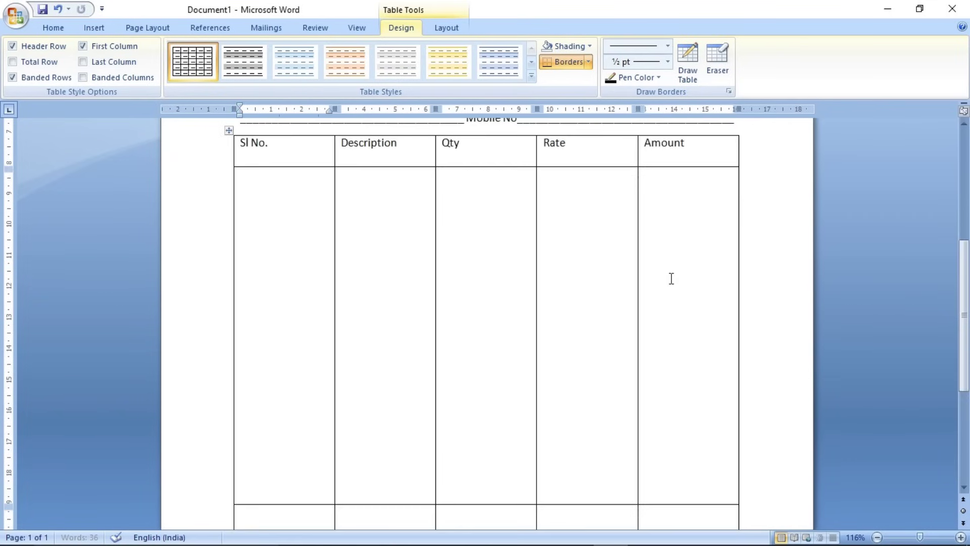
scroll(599, 448, "down", 1, "ctrl")
scroll(599, 448, "down", 1, "ctrl")
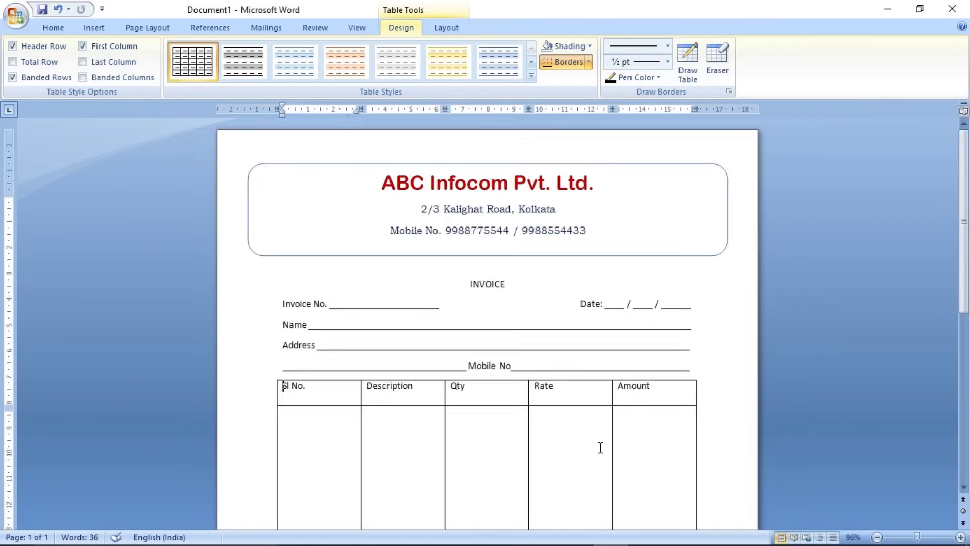
scroll(601, 454, "down", 2, "ctrl")
scroll(502, 420, "up", 1, "ctrl")
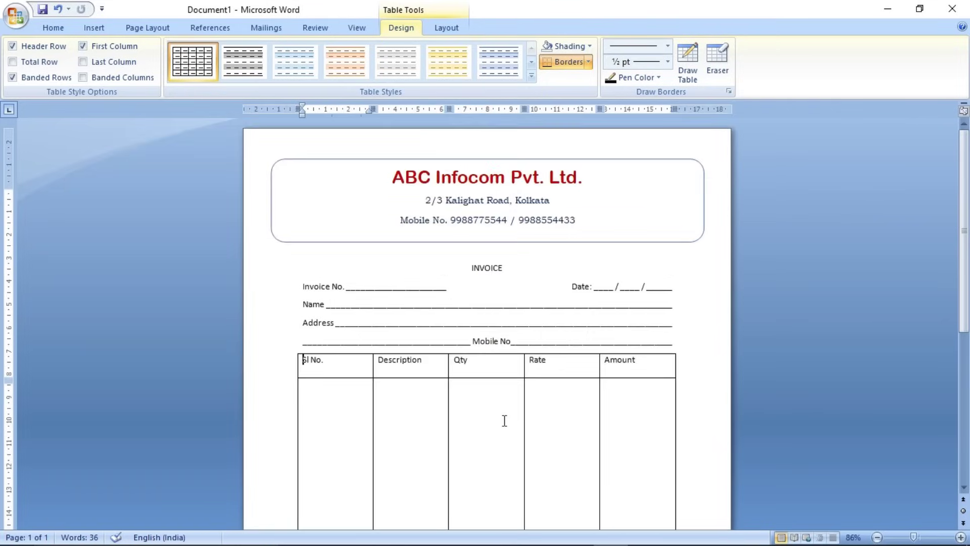
scroll(503, 420, "down", 3)
scroll(504, 420, "down", 2)
scroll(505, 421, "down", 2)
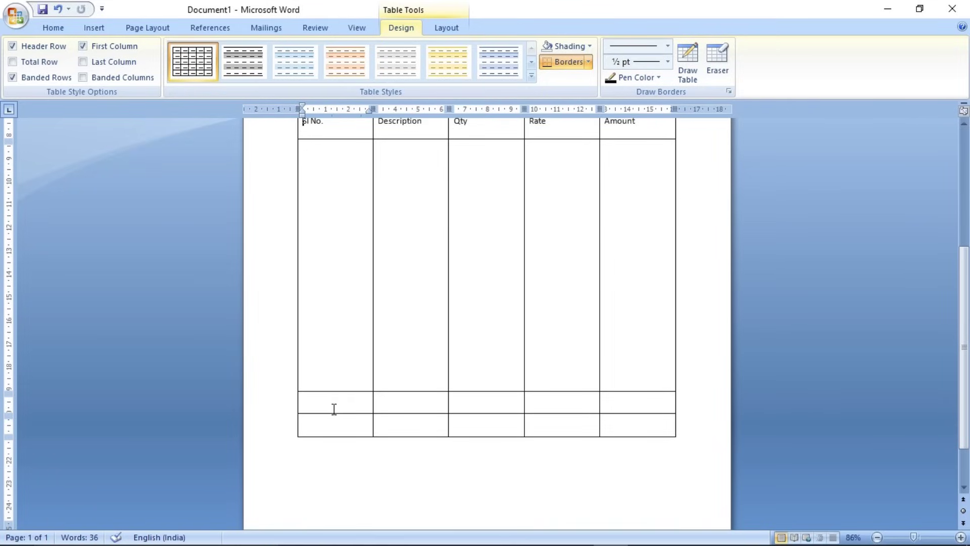
Step: Merge the first three cells of the second-to-last row and type Total in its Rate cell
left_click_drag(317, 401, 468, 407)
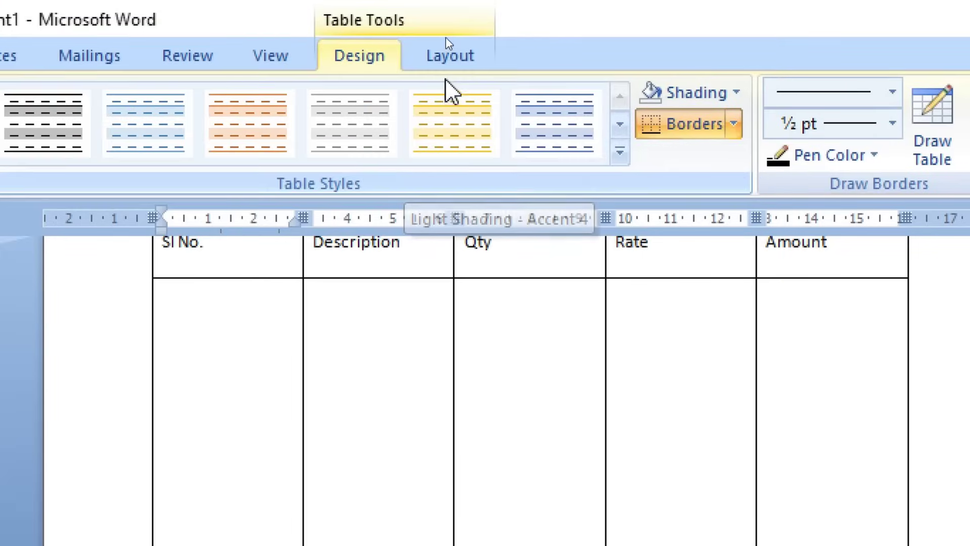
left_click(447, 42)
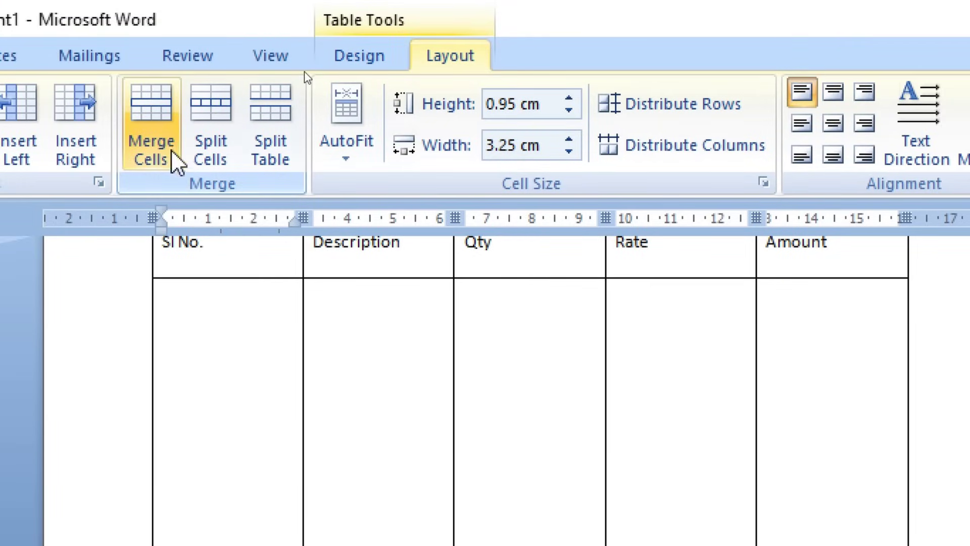
left_click(152, 147)
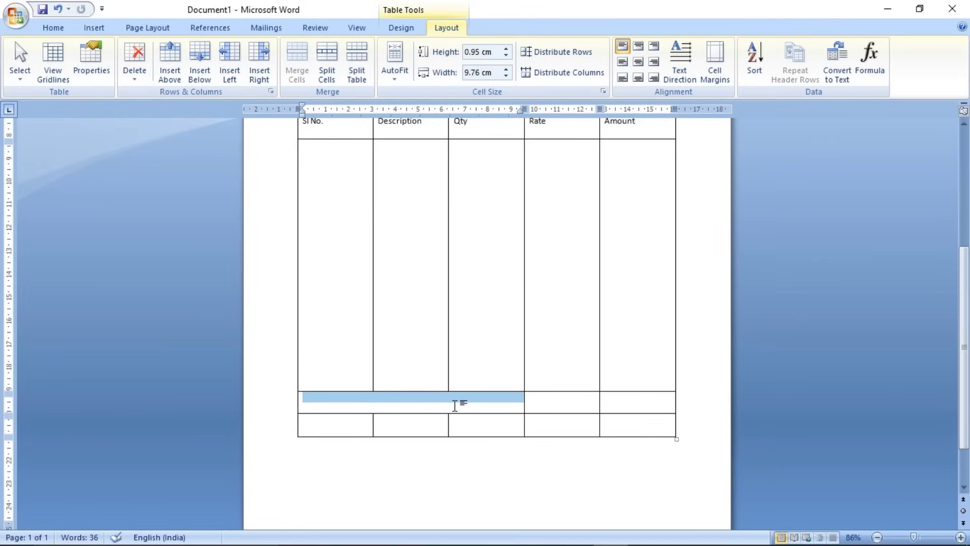
left_click(562, 406)
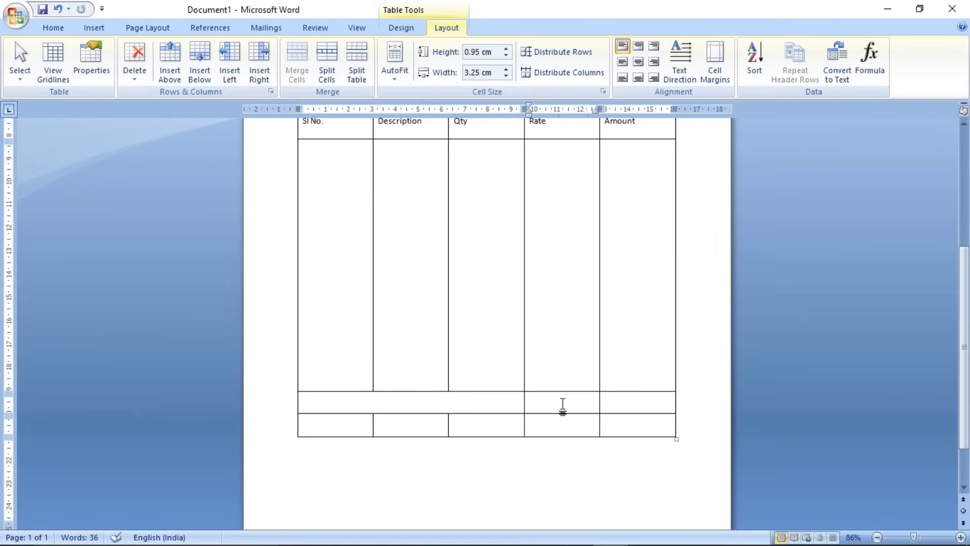
type("Tota")
type("l")
Step: Merge the table's last row into one cell and type 'Rupees in words :' in it
left_click(315, 422)
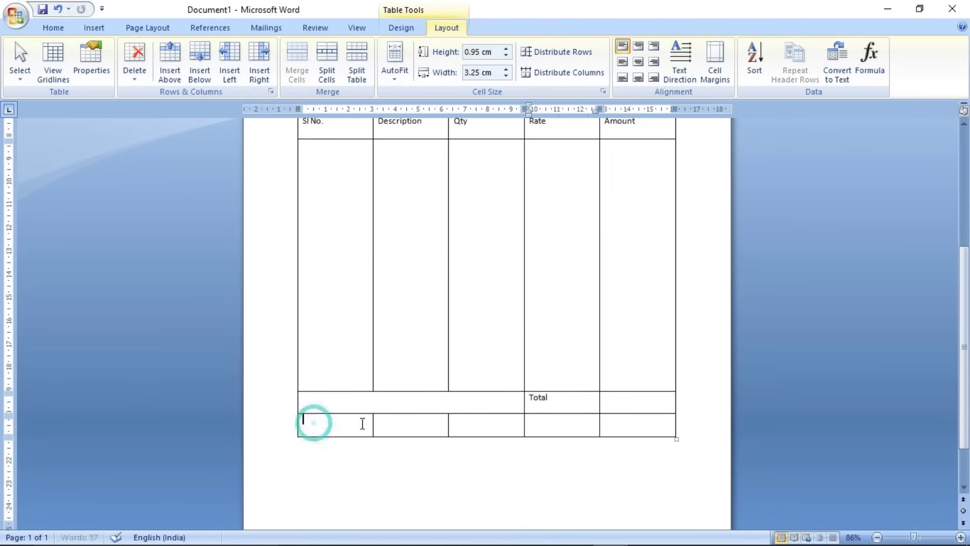
left_click_drag(362, 424, 621, 424)
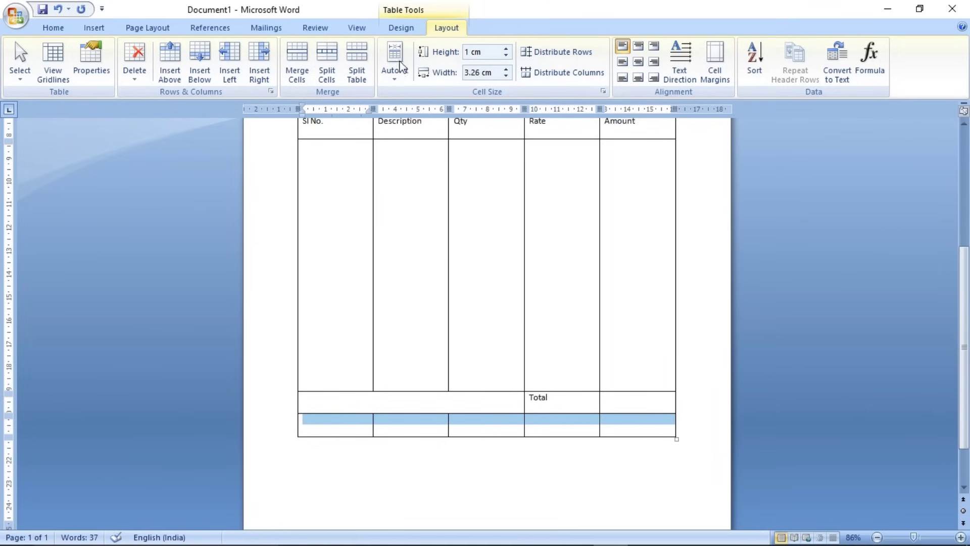
left_click(297, 53)
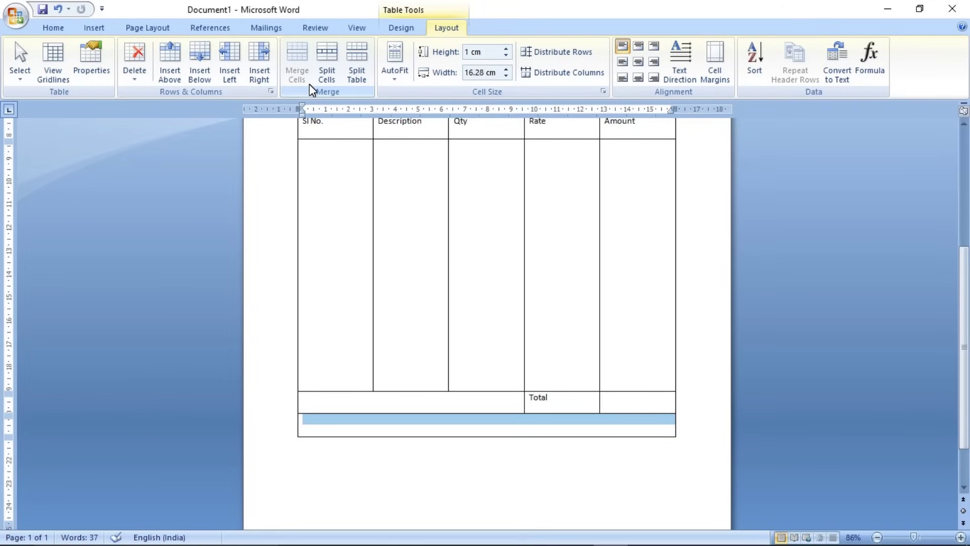
type("Rupees in wor")
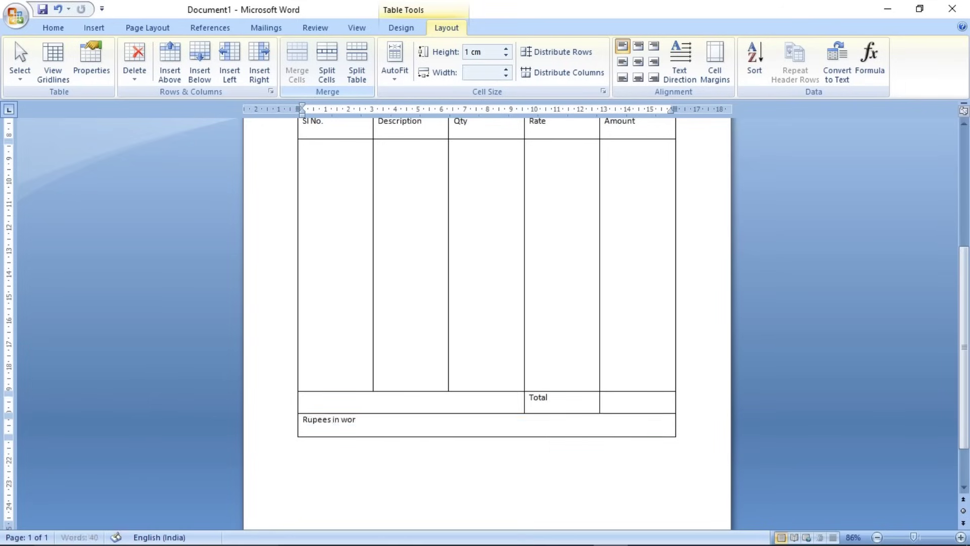
type("ds :")
scroll(392, 234, "down", 3)
Step: Below the table, add a 'Terms & Conditions' heading followed by two filled-dot bullet points
left_click(316, 391)
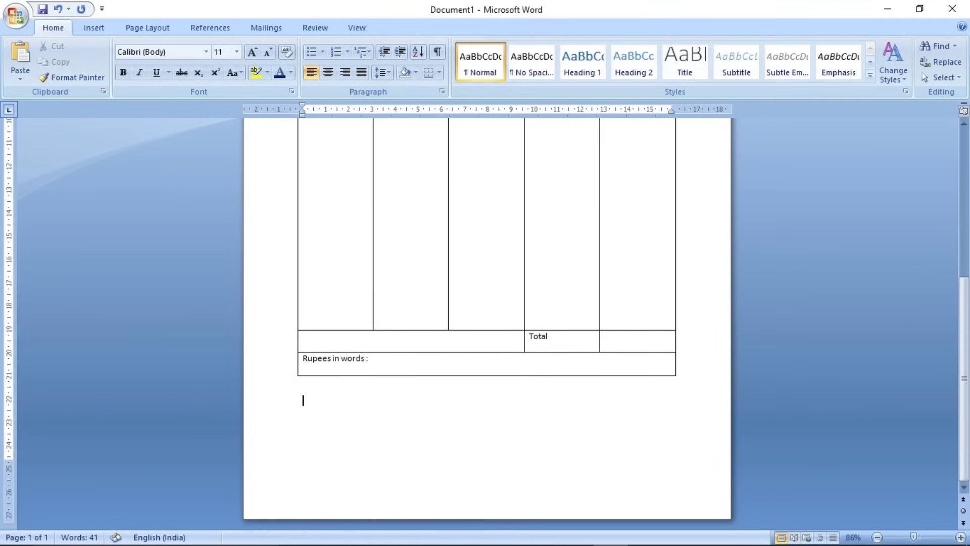
type("T")
type("erms & Conditions")
key("Return")
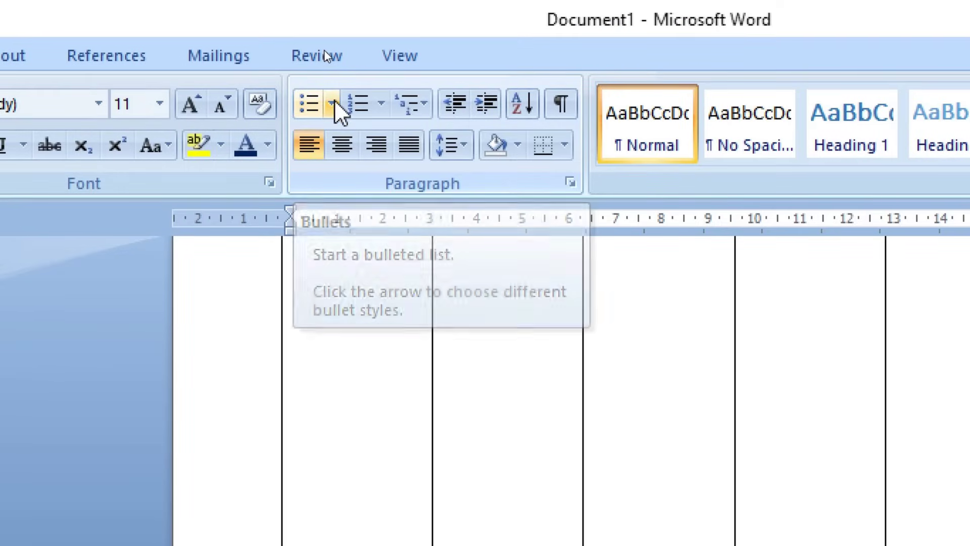
left_click(331, 103)
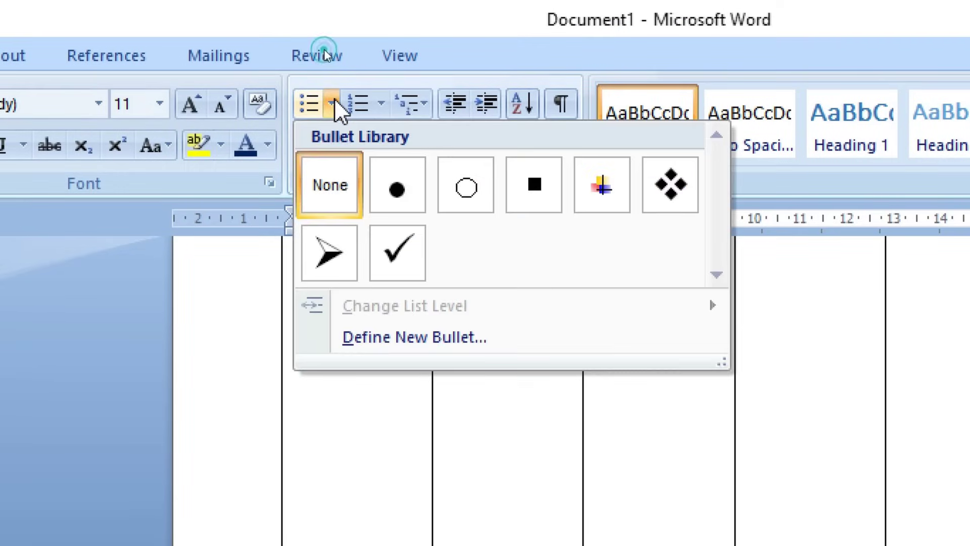
left_click(397, 191)
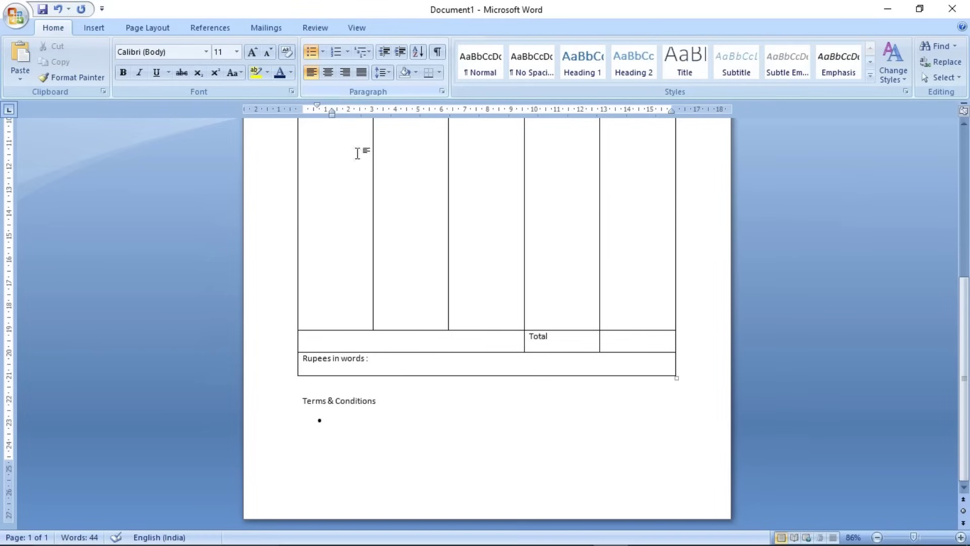
key("Return")
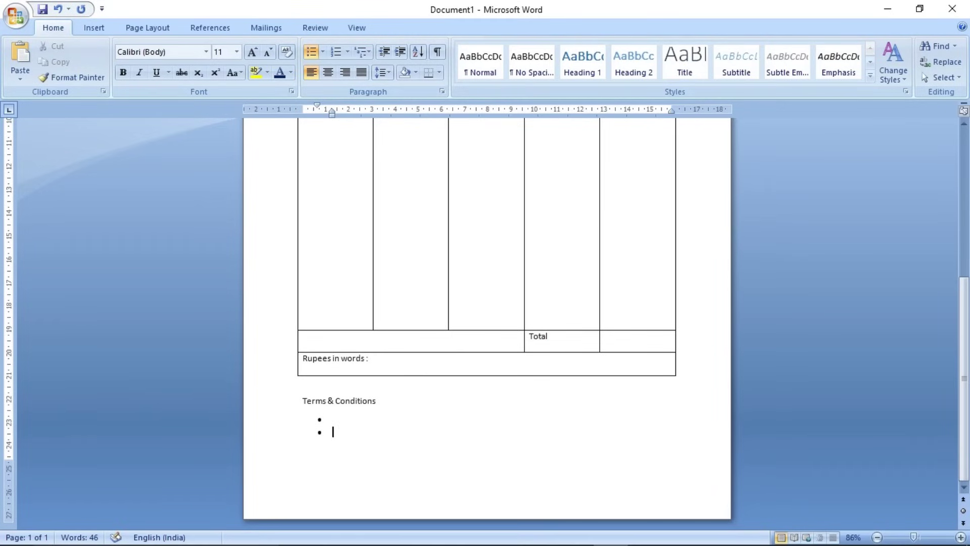
Step: Add a right-aligned 'Signature' line beneath the bullet points
key("Return")
key("Return")
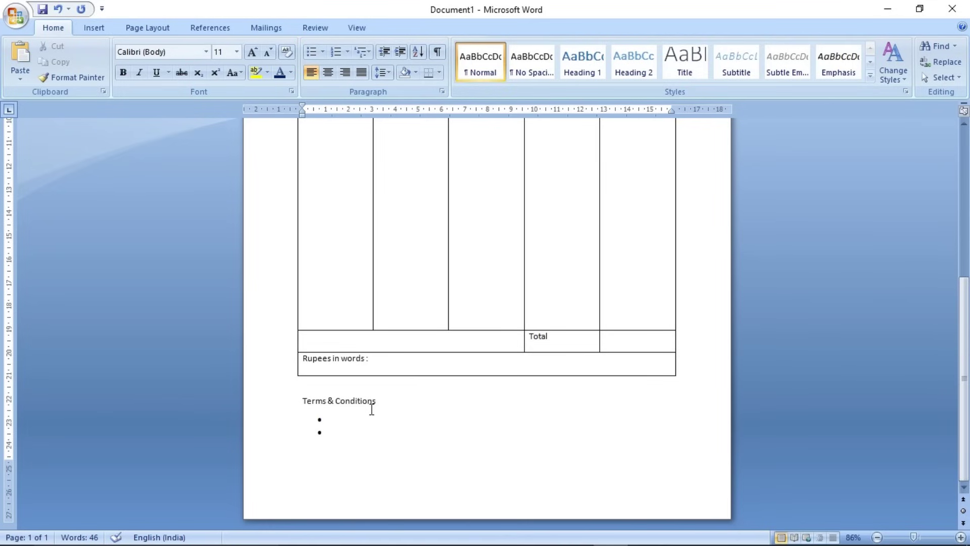
left_click(346, 75)
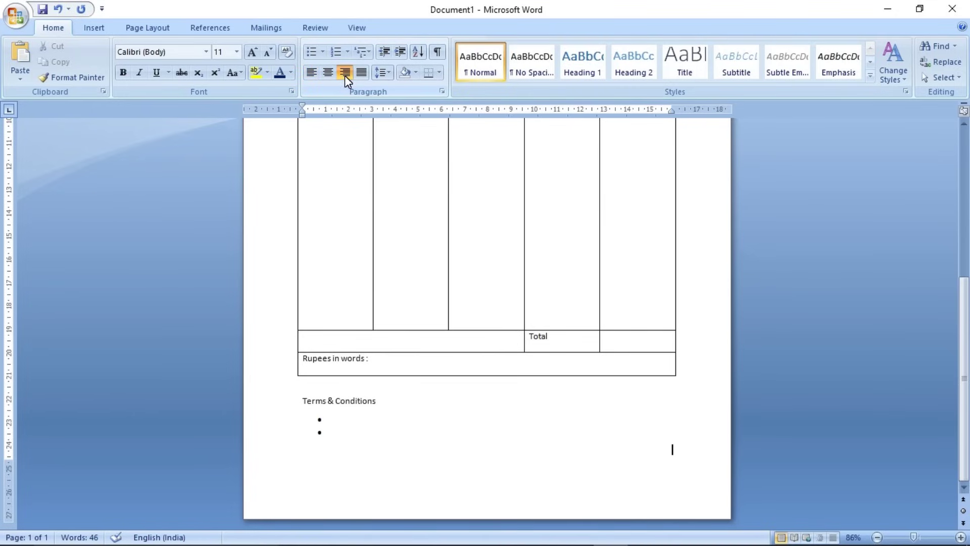
type("Signature")
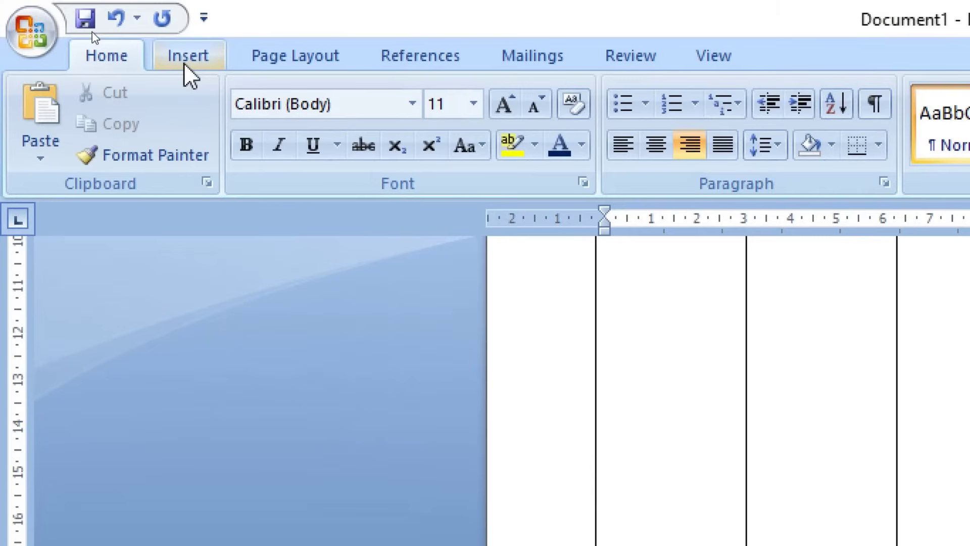
Step: Draw a horizontal straight line above the word Signature as the signing line
left_click(188, 56)
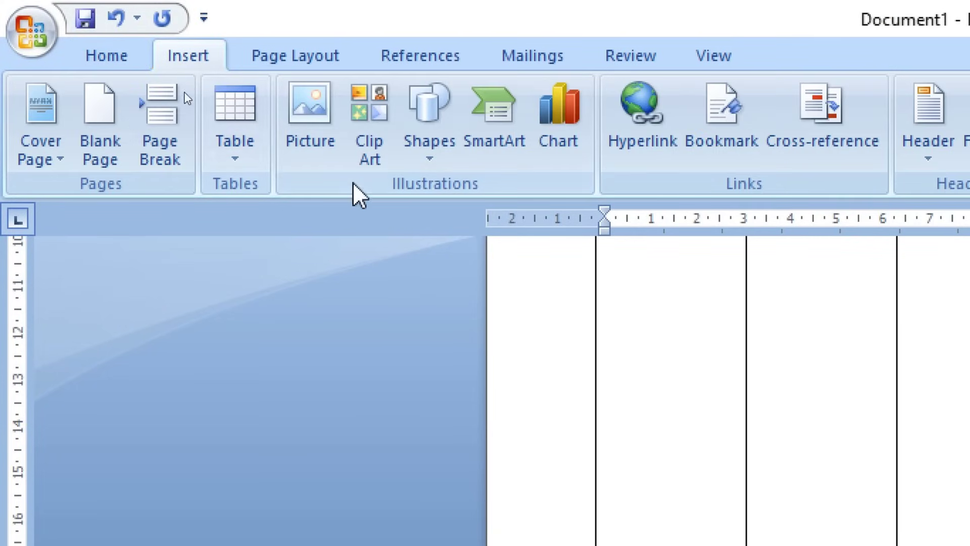
left_click(427, 146)
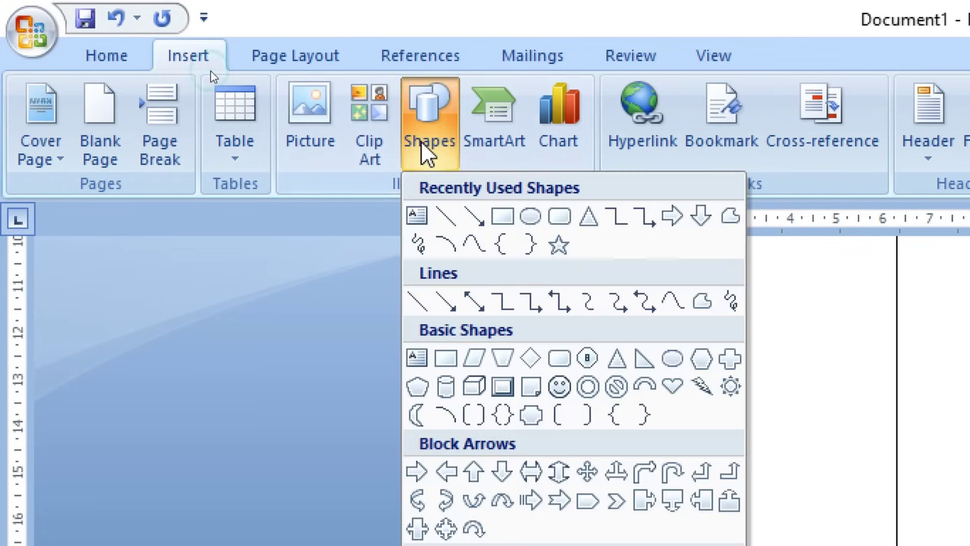
left_click(447, 222)
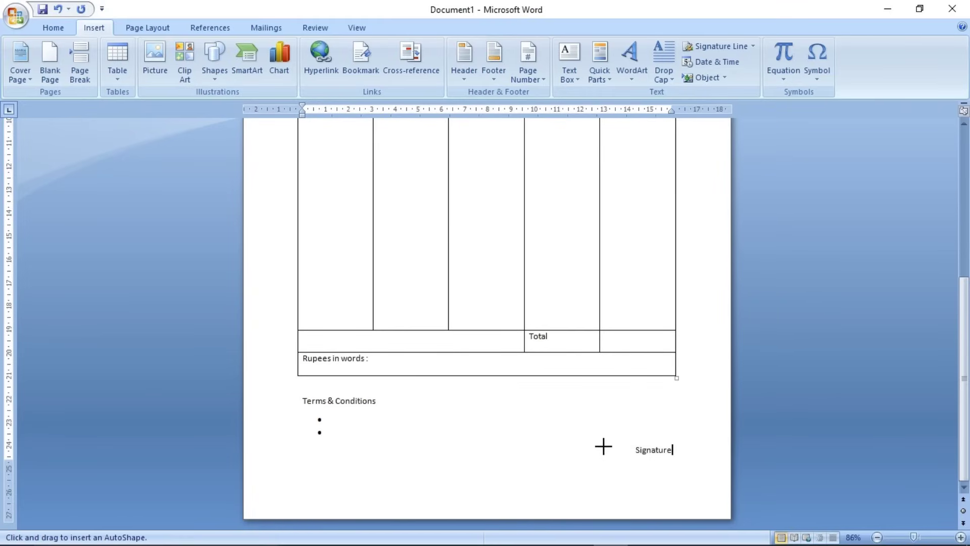
left_click_drag(582, 441, 679, 441)
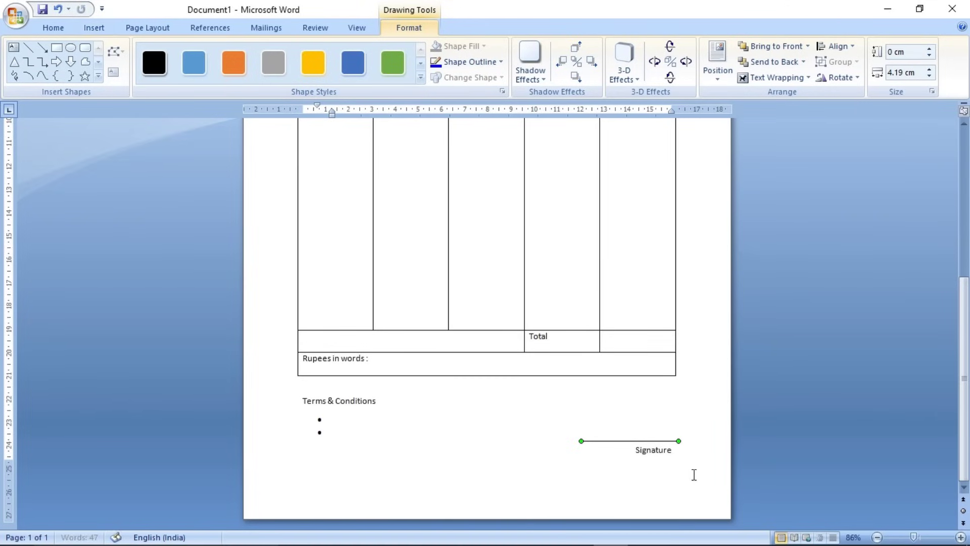
Step: Center the Signature paragraph and indent it with four tabs to sit under the line
left_click(637, 449)
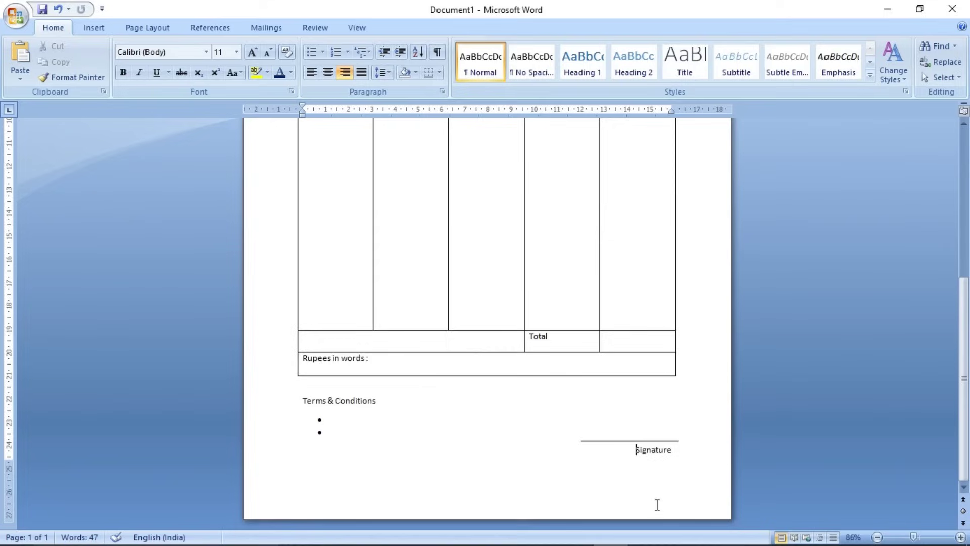
key("ctrl+e")
key("Tab")
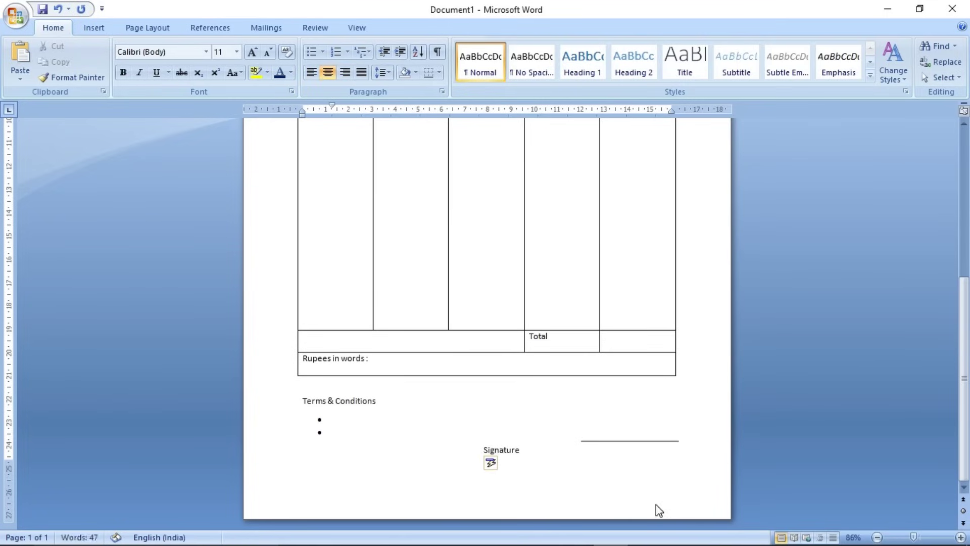
key("Tab")
key("Tab")
key("Tab")
key("Tab")
key("Tab")
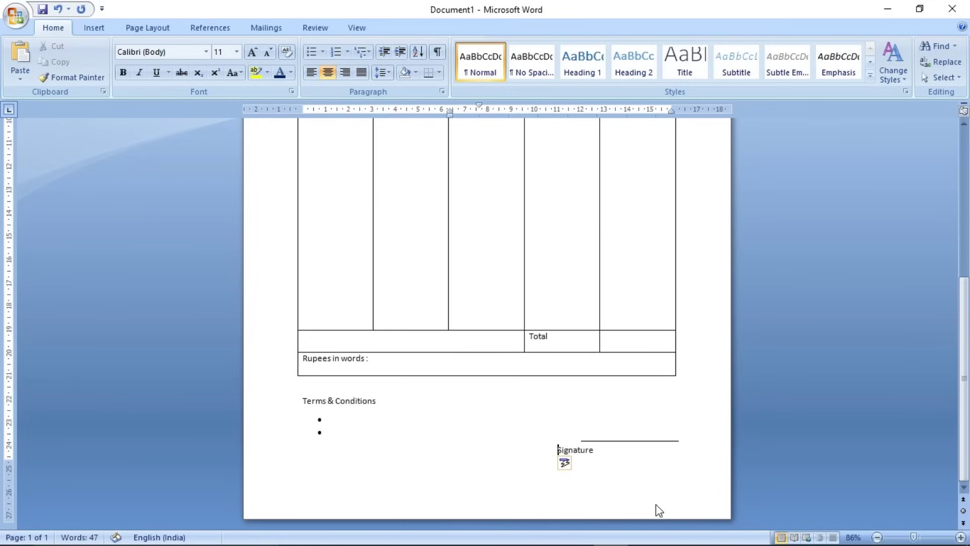
key("Tab")
key("Tab")
key("Tab")
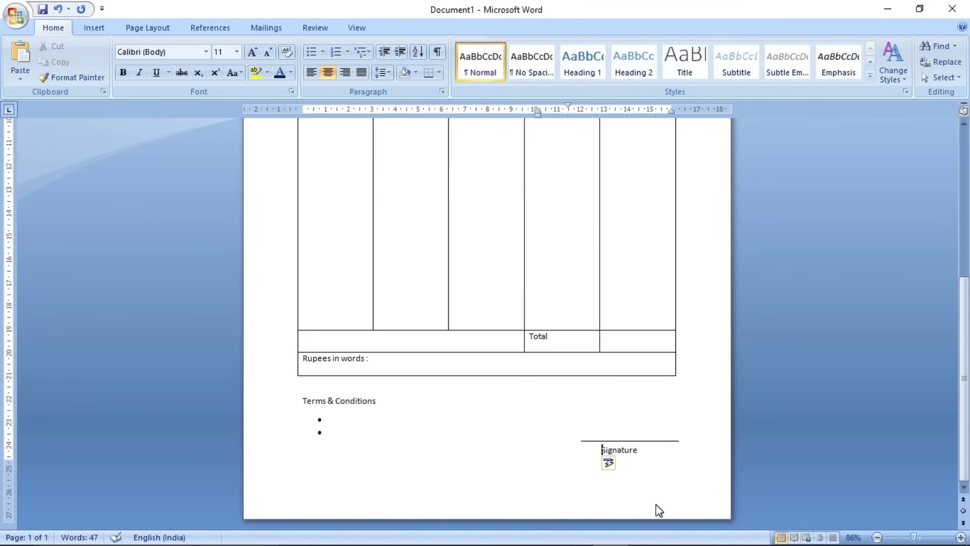
key("Tab")
Step: Select the INVOICE heading at the top of the page
left_click(525, 410)
scroll(484, 405, "up", 3)
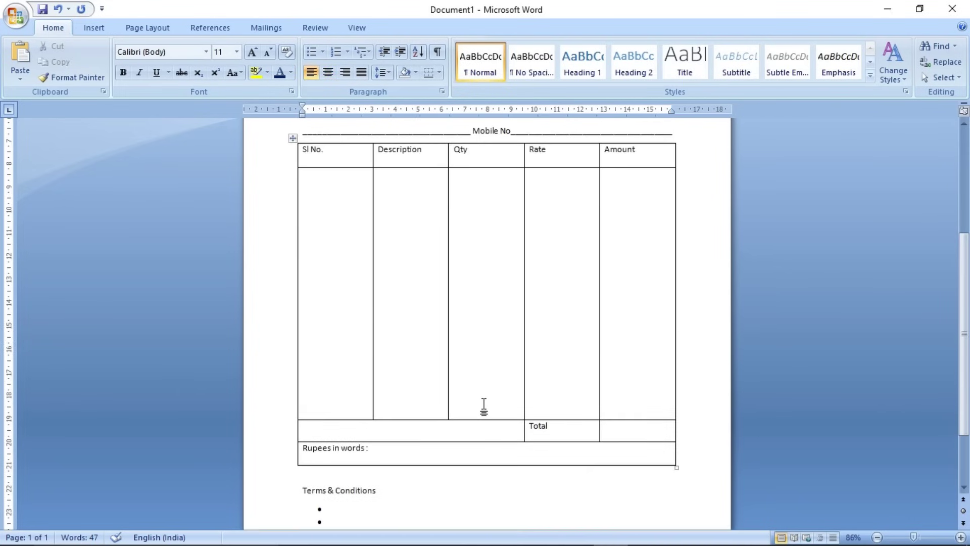
scroll(484, 405, "up", 3)
scroll(484, 404, "up", 4)
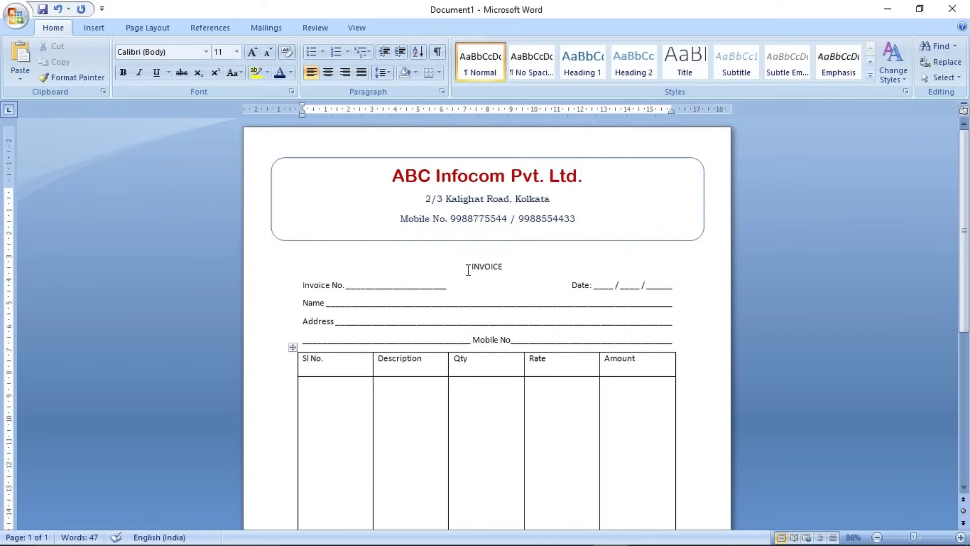
left_click_drag(472, 266, 505, 267)
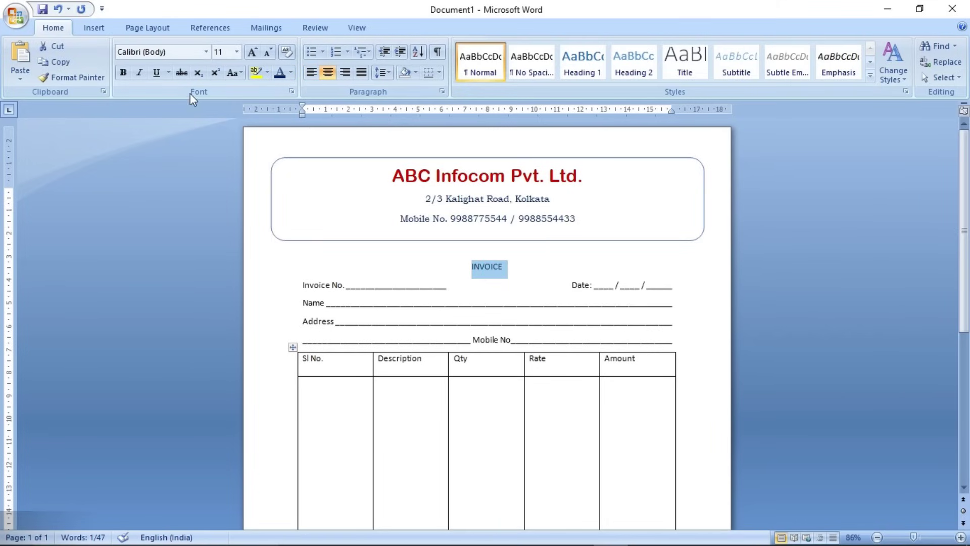
Step: Format the INVOICE heading as bold Arial Unicode MS at size 20
left_click(206, 52)
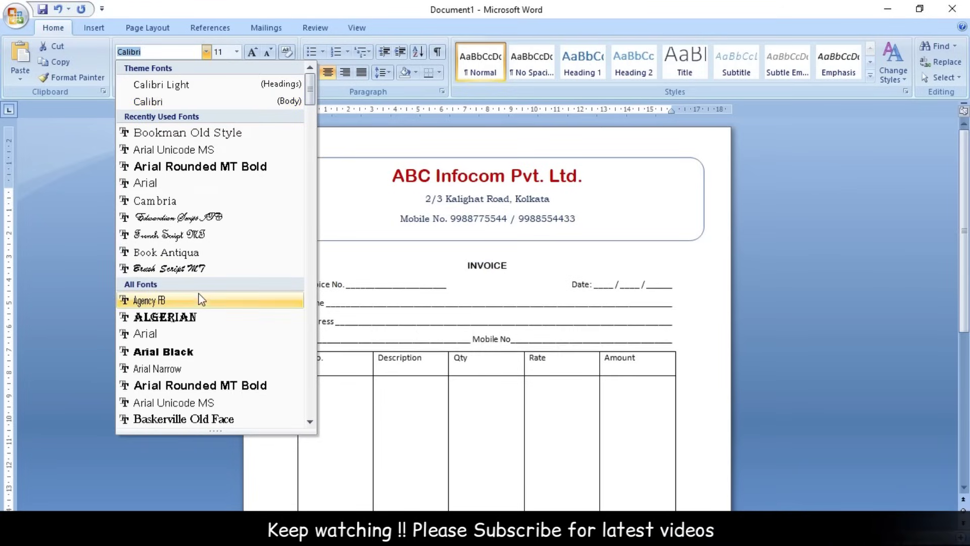
left_click(208, 151)
left_click(127, 73)
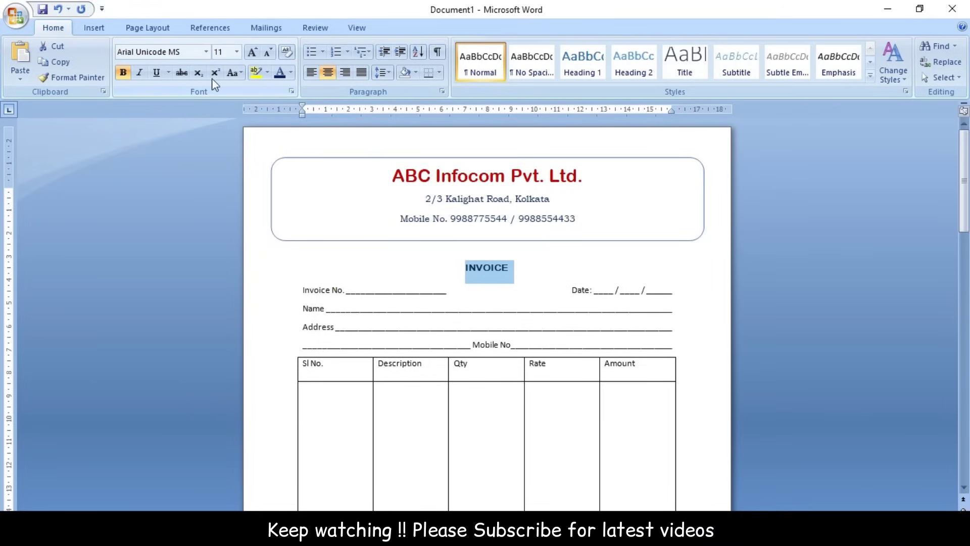
left_click(236, 52)
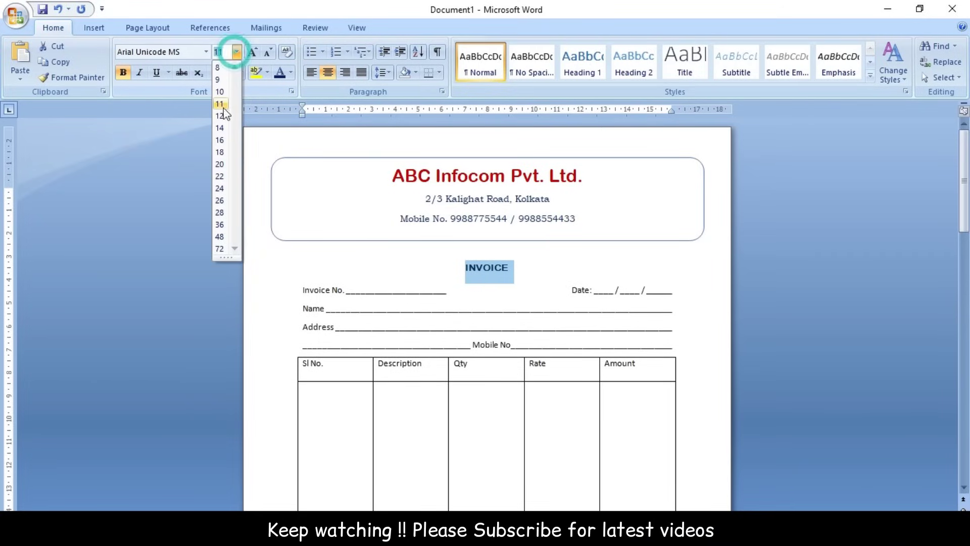
left_click(220, 164)
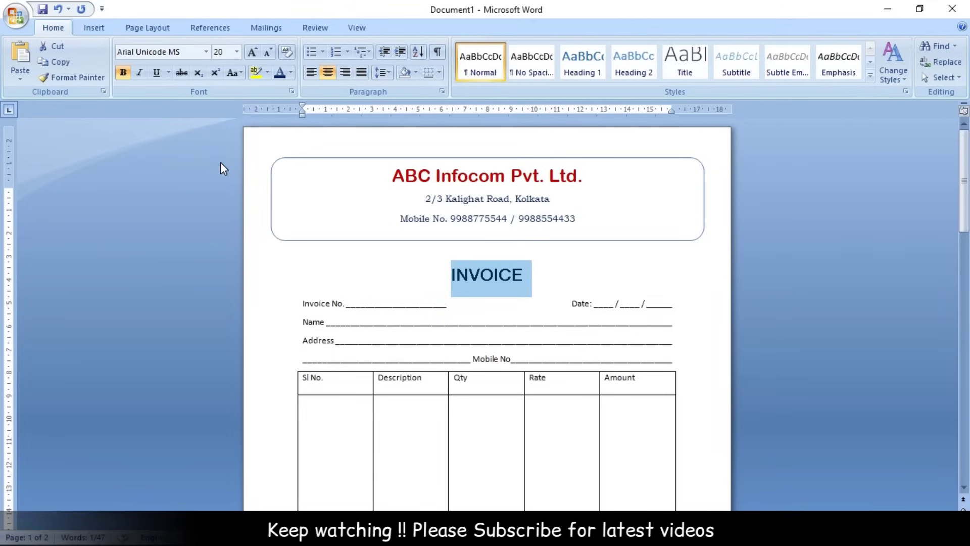
scroll(237, 181, "down", 1)
scroll(237, 185, "down", 2)
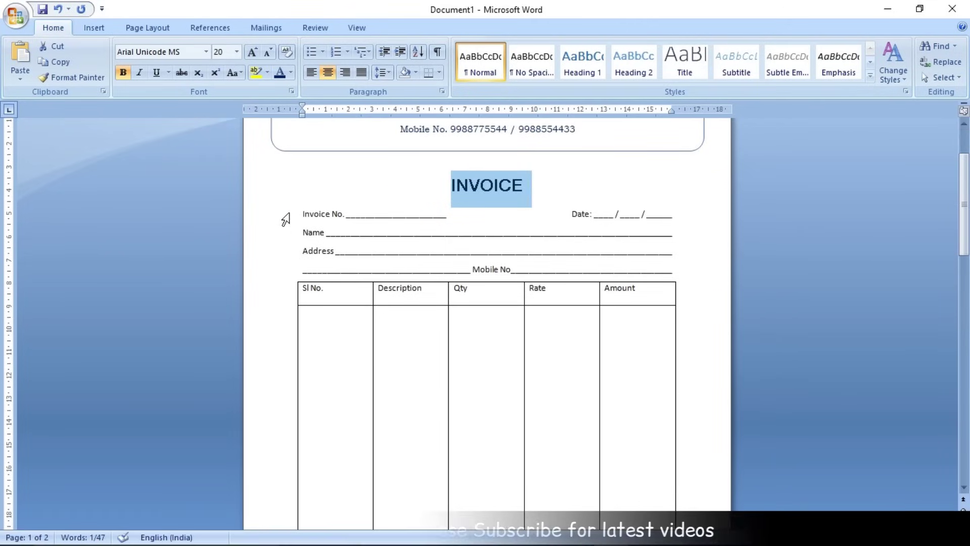
Step: Make the Invoice No., Date, Name and Address lines bold at 12 pt
left_click_drag(284, 217, 284, 260)
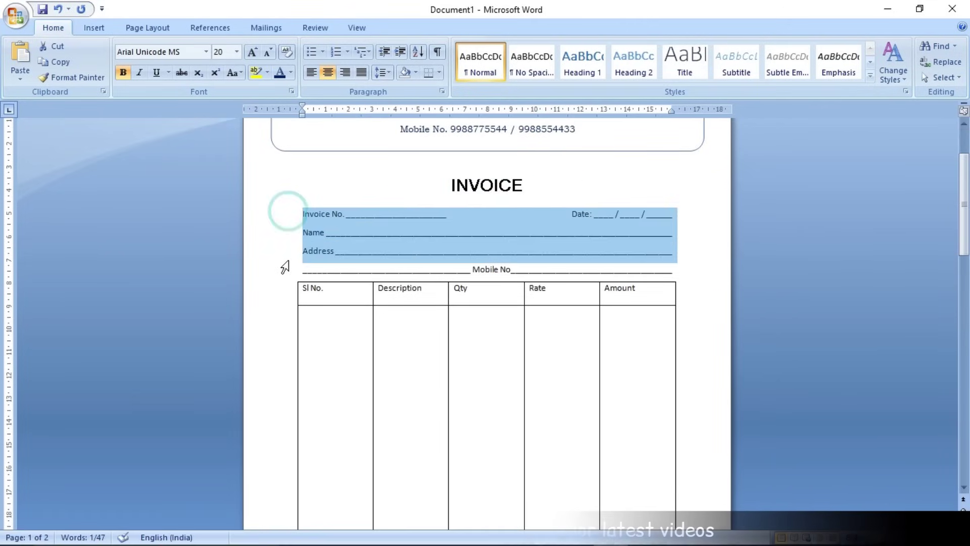
left_click(123, 73)
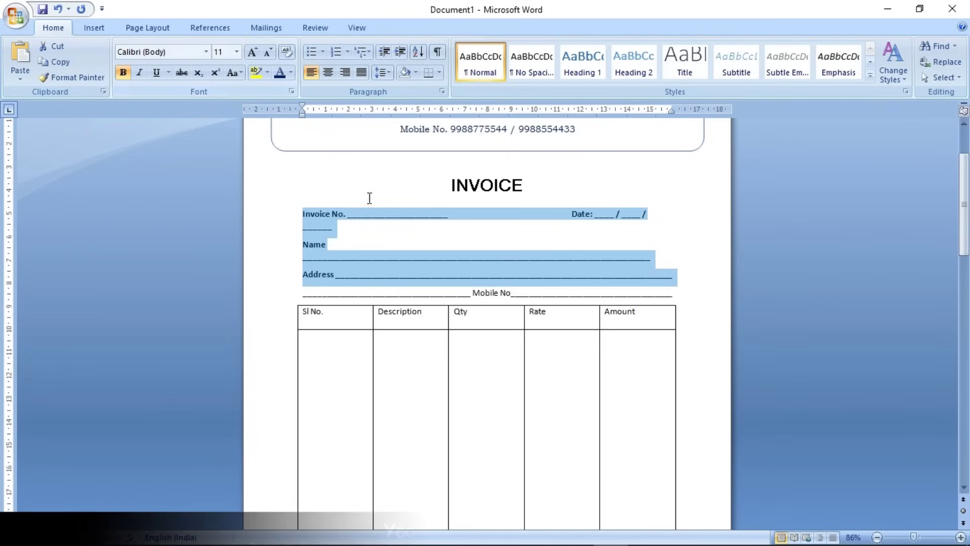
left_click(237, 52)
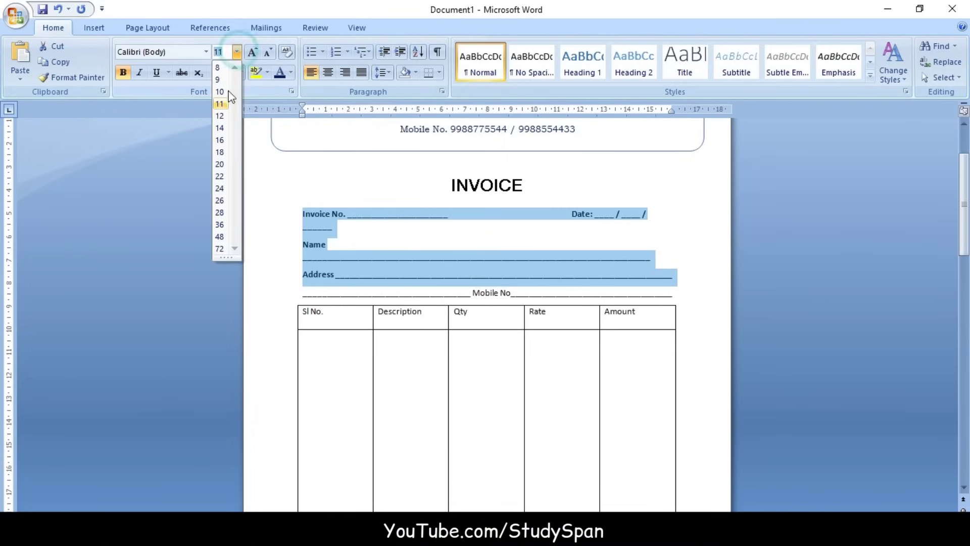
left_click(223, 117)
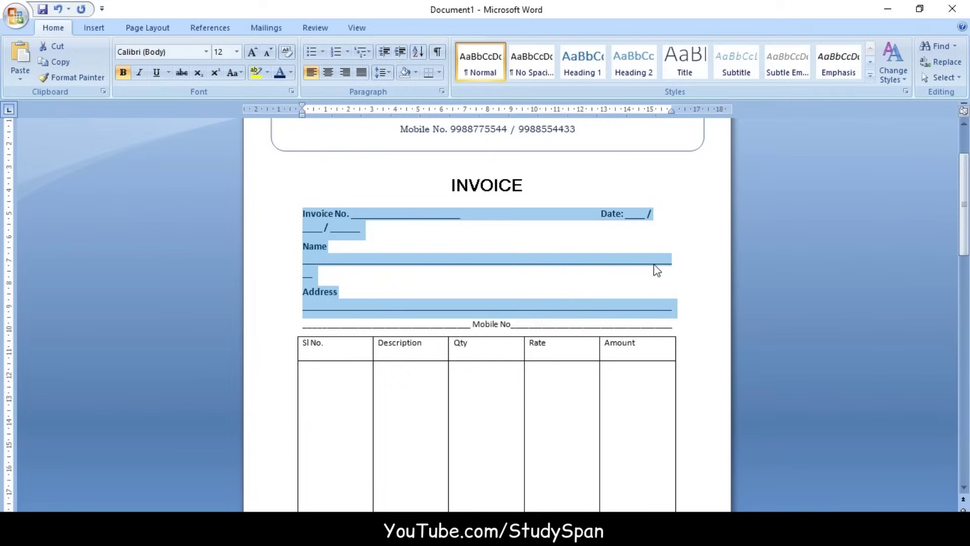
Step: Pull the Date, Name and Address underlines back onto their label lines
left_click(598, 216)
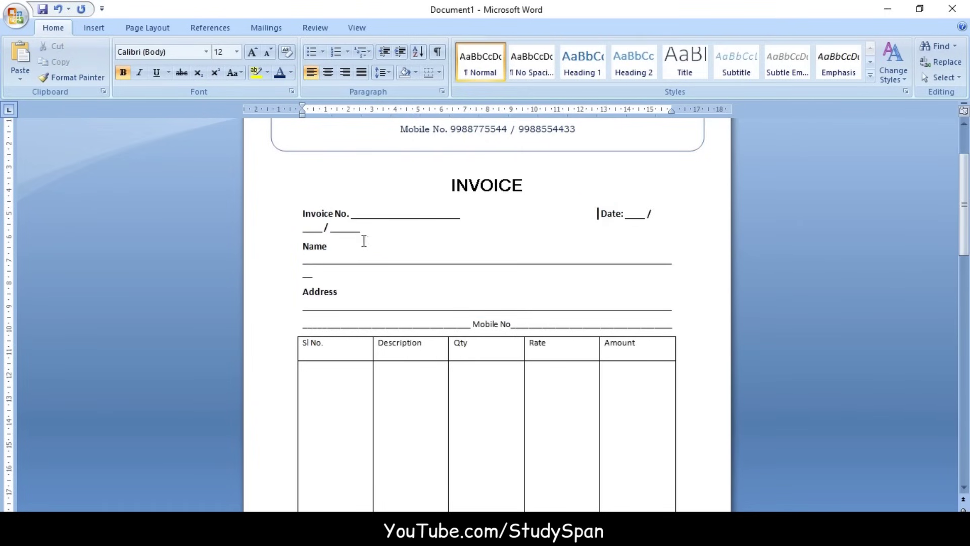
key("BackSpace")
key("BackSpace")
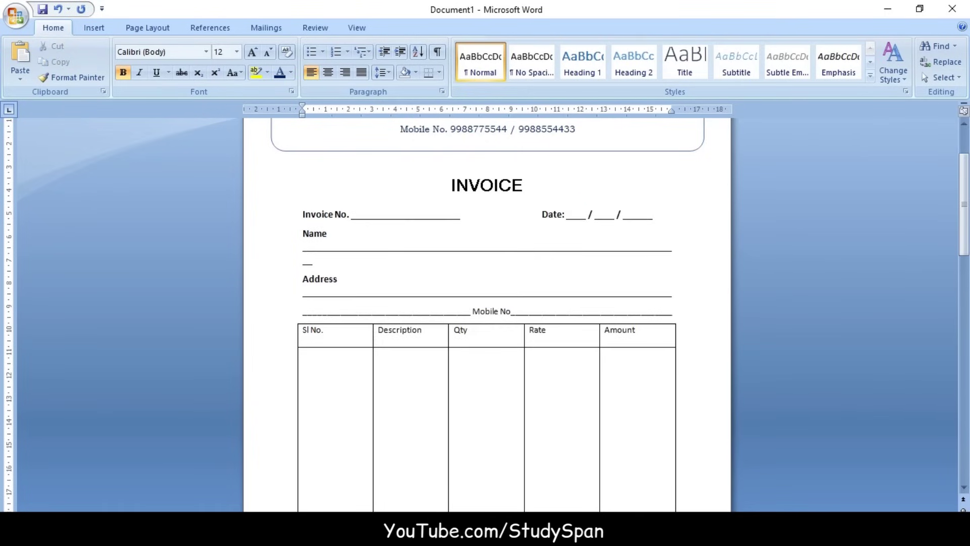
left_click(335, 247)
left_click(345, 232)
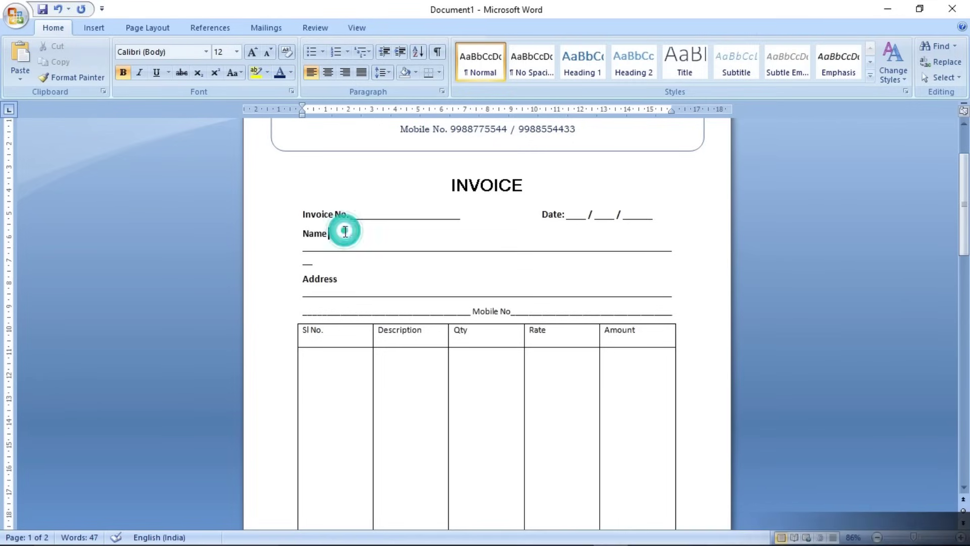
key("Return")
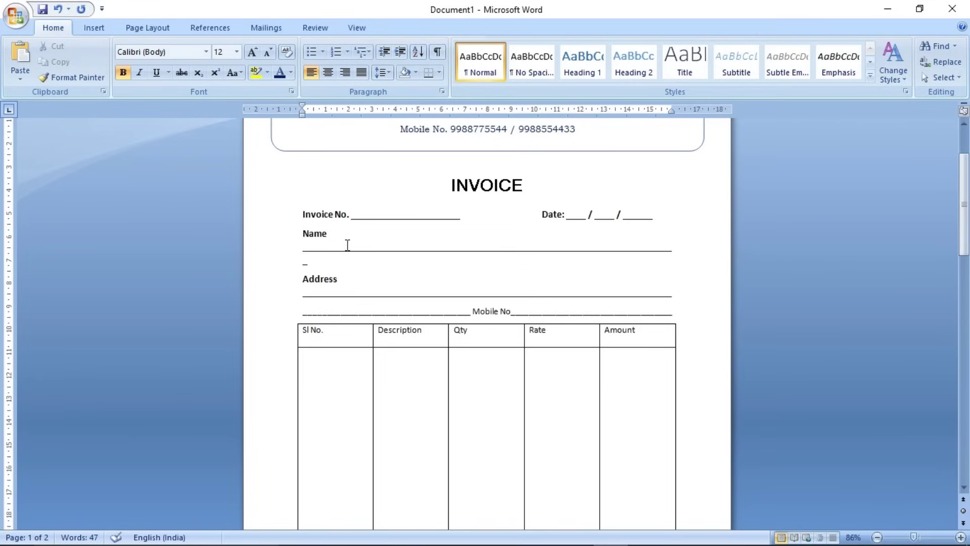
key("BackSpace")
left_click(320, 273)
key("BackSpace")
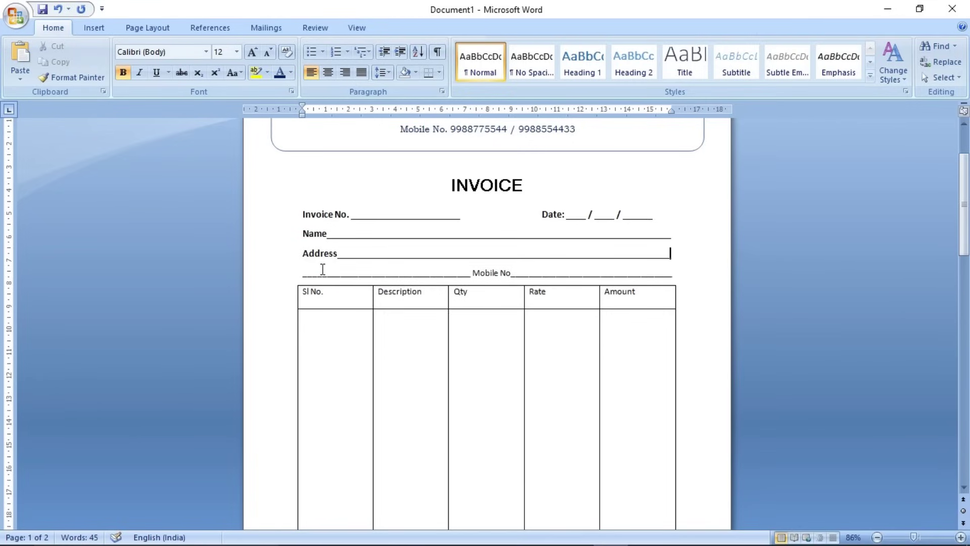
left_click(644, 275)
key("BackSpace")
Step: Make the Mobile No line bold at 12 pt
left_click(271, 278)
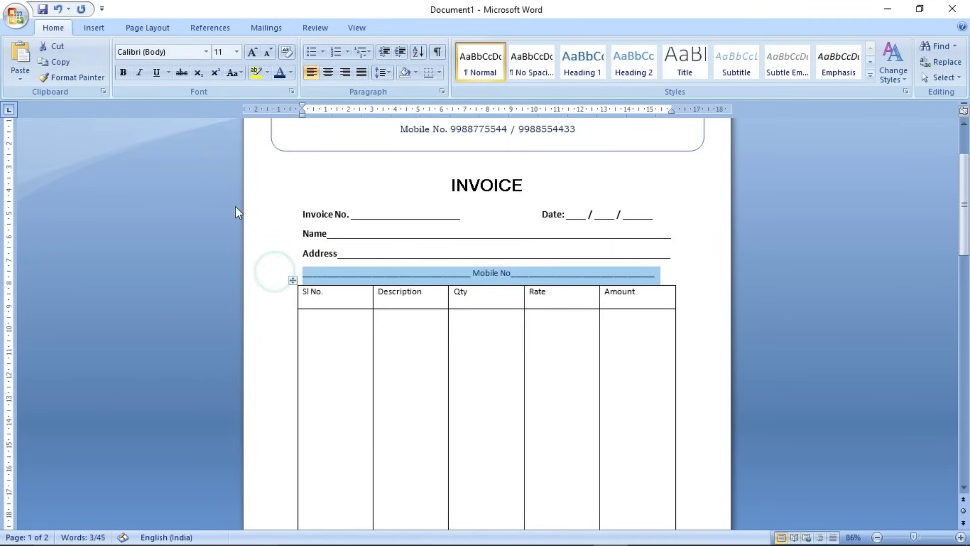
left_click(237, 52)
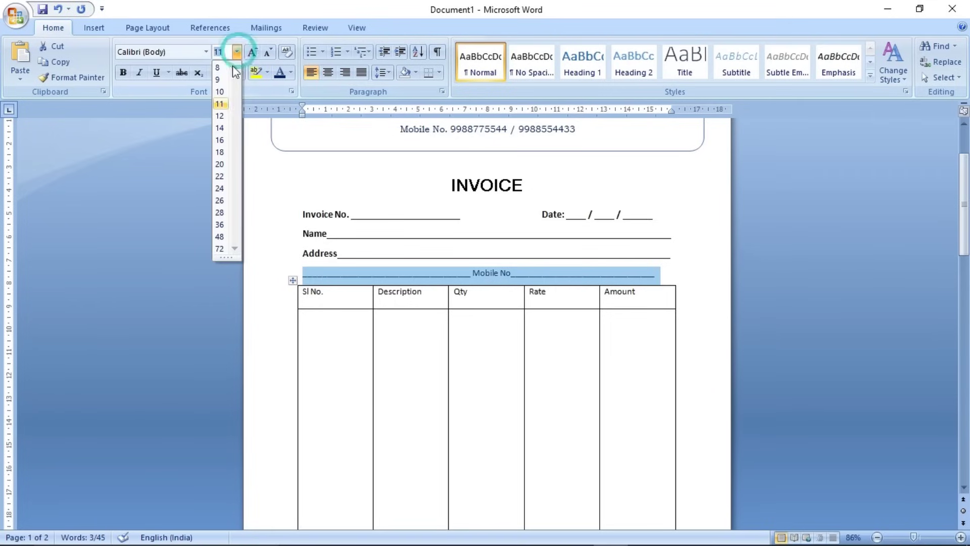
left_click(220, 116)
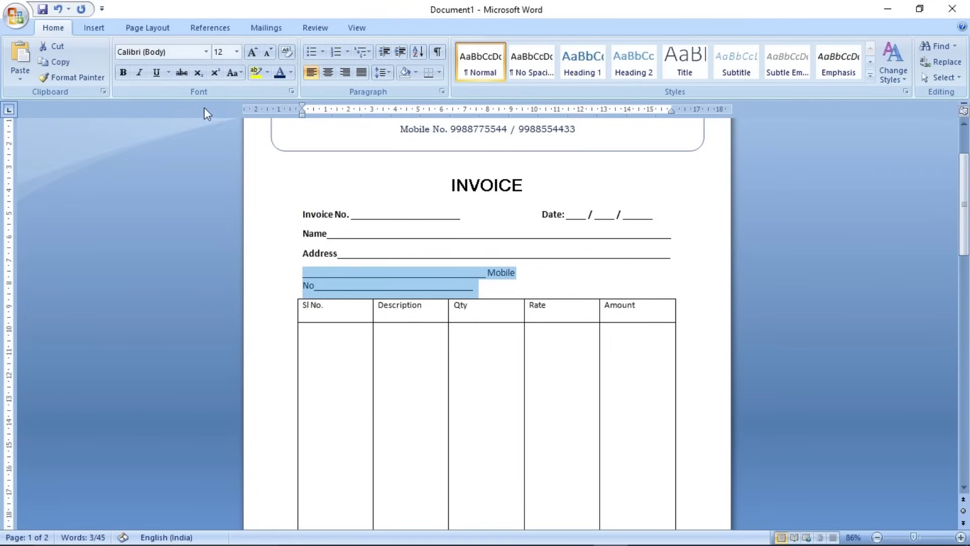
left_click(123, 72)
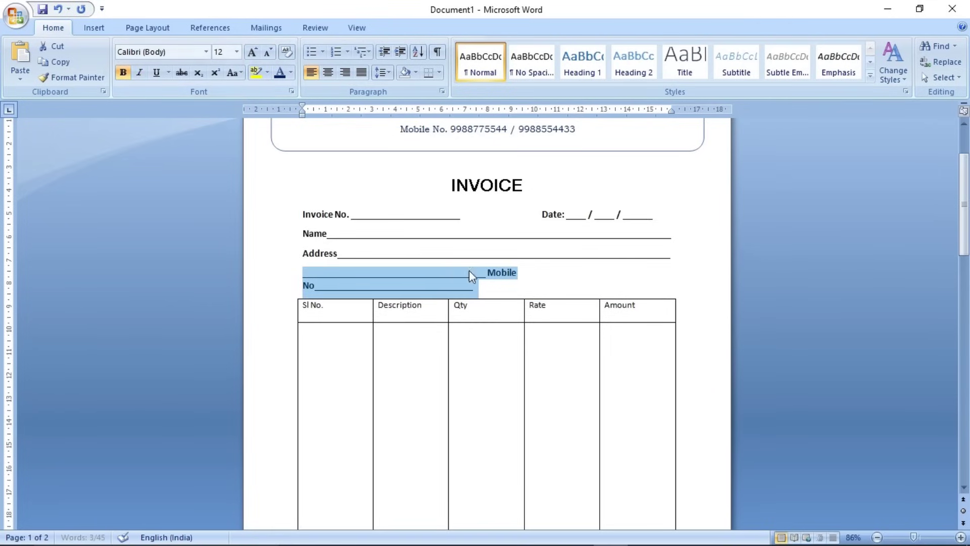
Step: Delete underscores so the Mobile No line fits on a single line
left_click(539, 275)
left_click(483, 271)
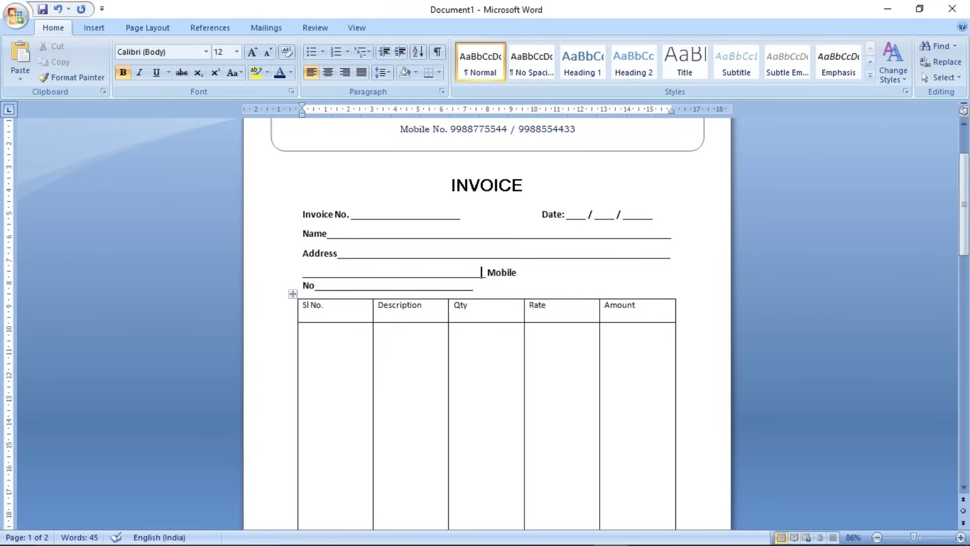
key("BackSpace")
key("BackSpace")
key("BackSpace")
key("BackSpace")
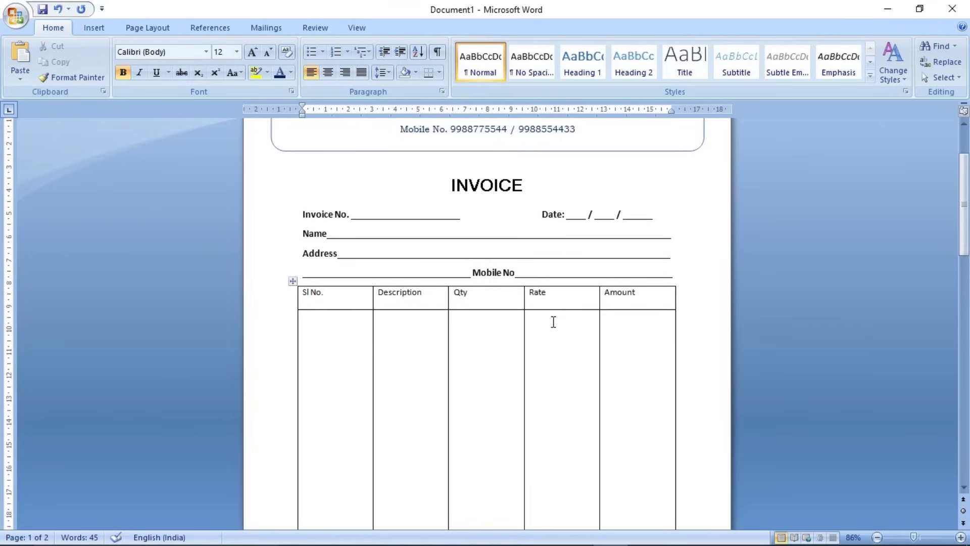
left_click(547, 249)
scroll(567, 350, "down", 5)
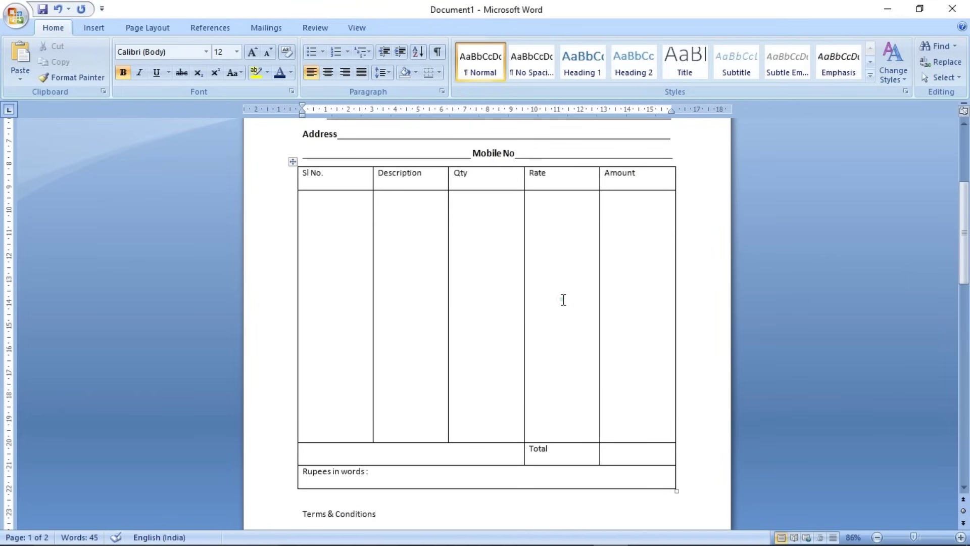
Step: Apply the light blue grid table style to the invoice item table
left_click(545, 301)
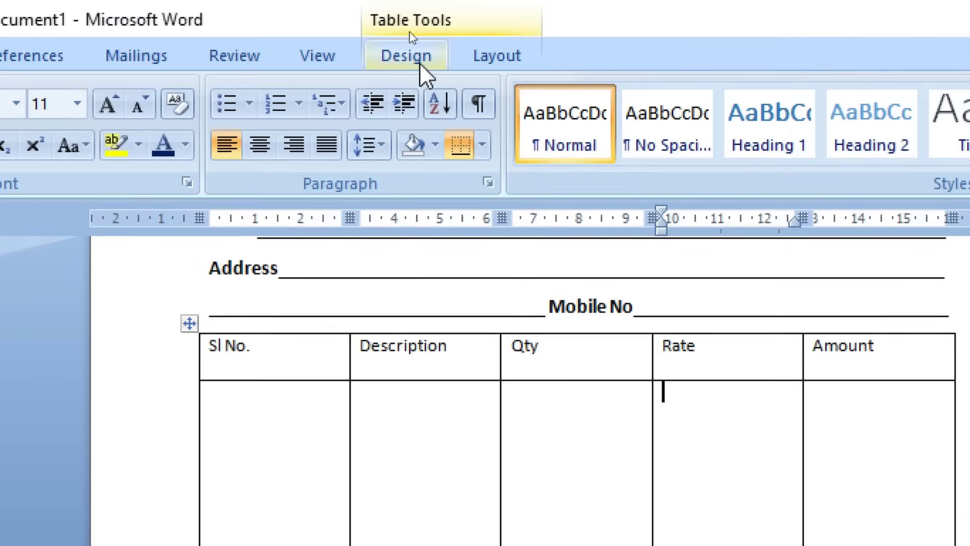
left_click(419, 61)
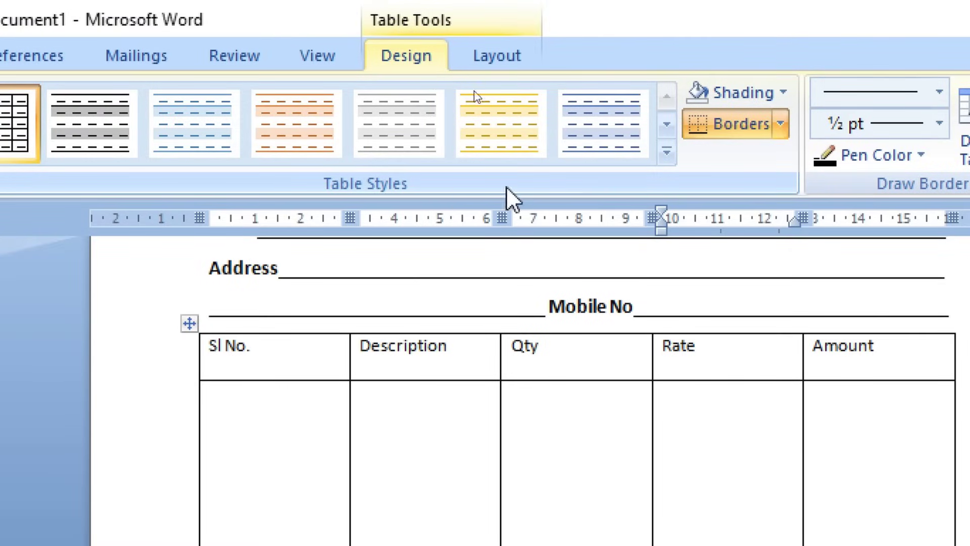
left_click(670, 155)
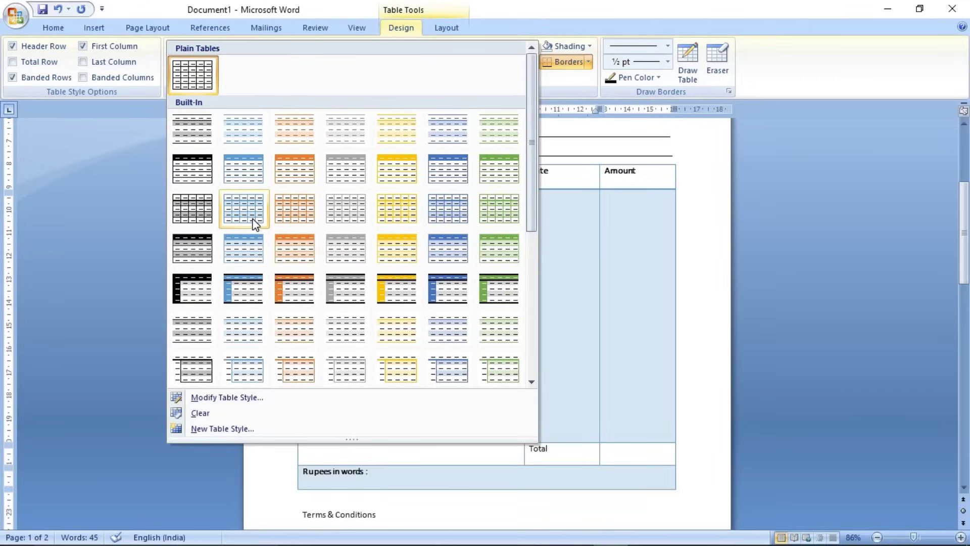
left_click(253, 223)
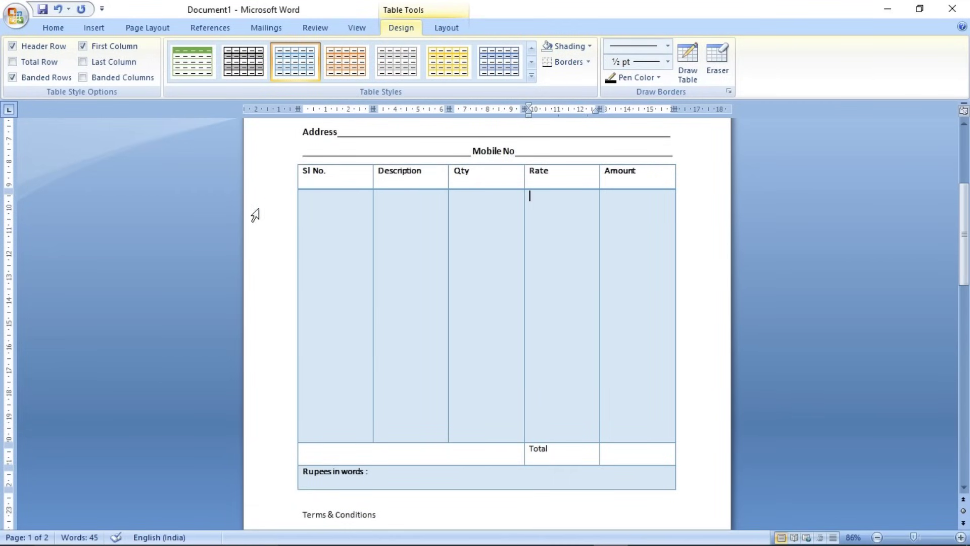
left_click(275, 182)
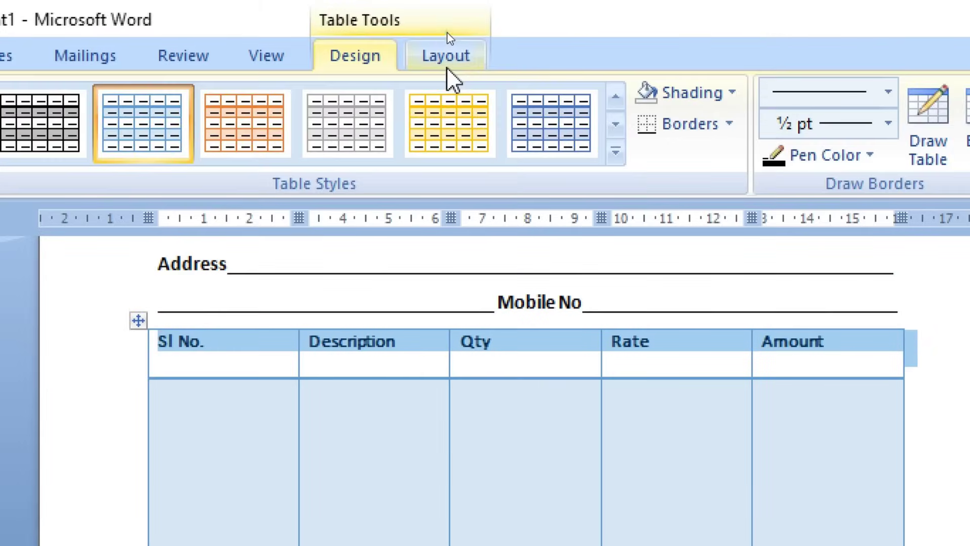
Step: Centre the header row text both ways and right-align Total, vertically centred
left_click(447, 29)
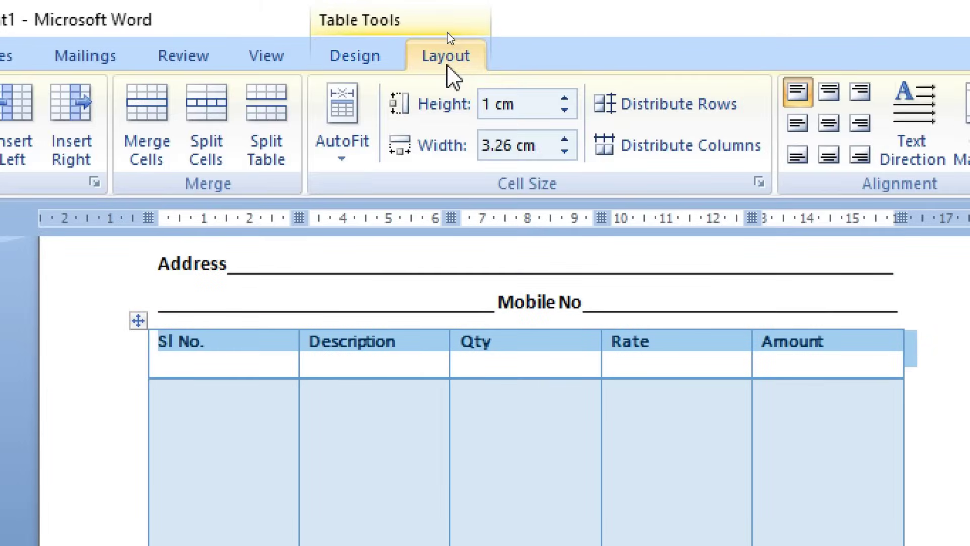
left_click(833, 129)
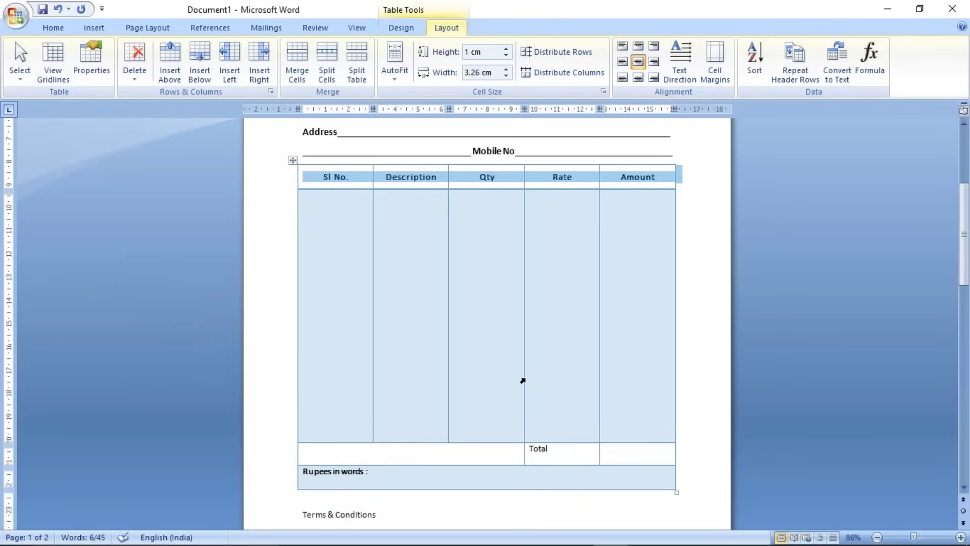
scroll(523, 384, "down", 1)
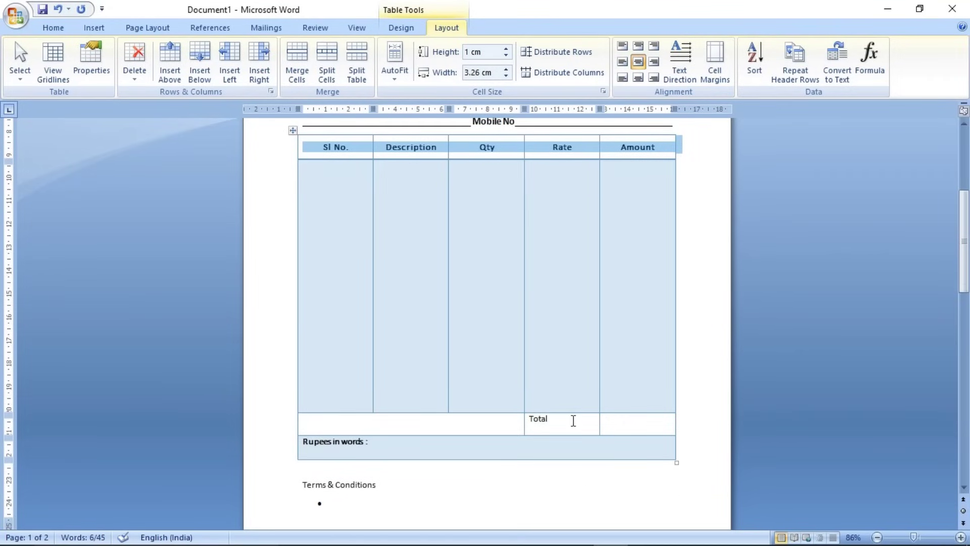
left_click_drag(574, 420, 523, 420)
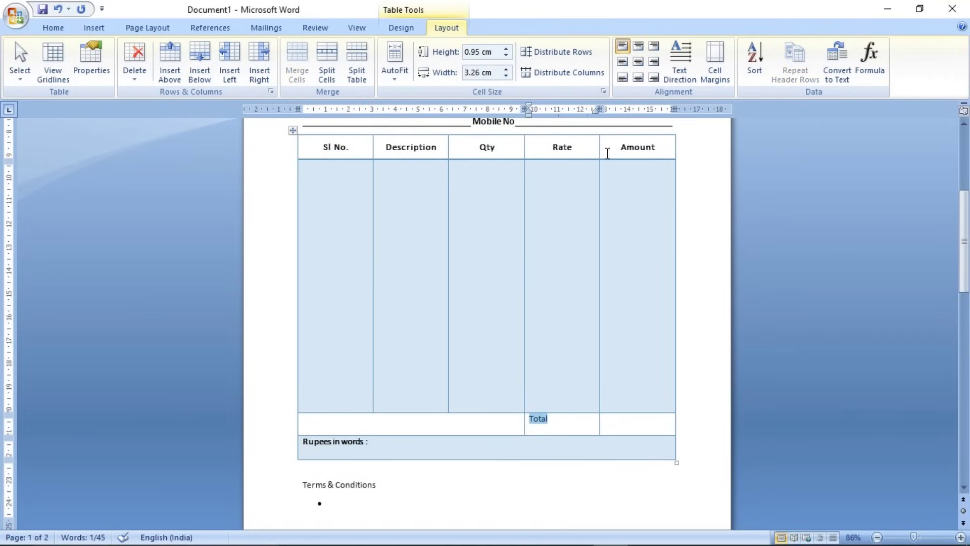
left_click(654, 63)
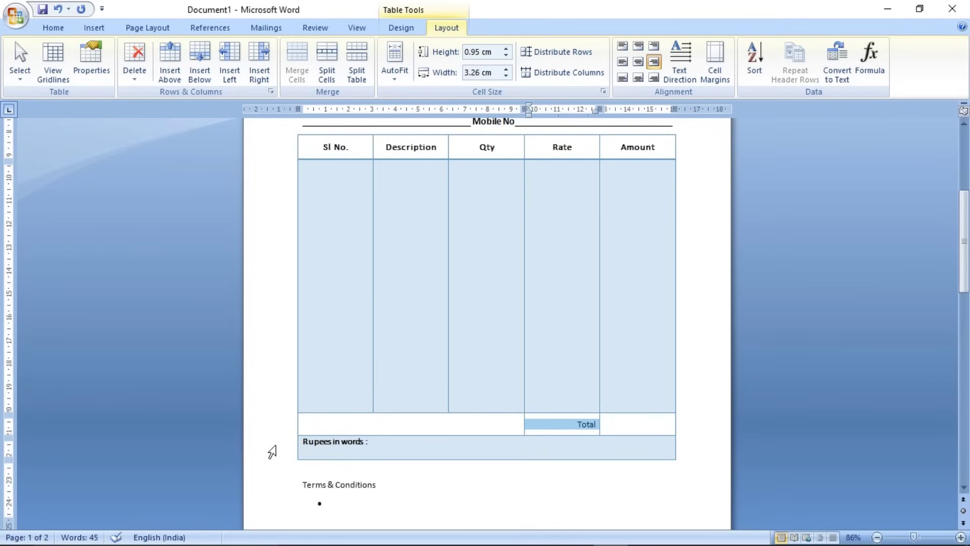
Step: Align the 'Rupees in words :' label centre-left in its row
left_click(272, 452)
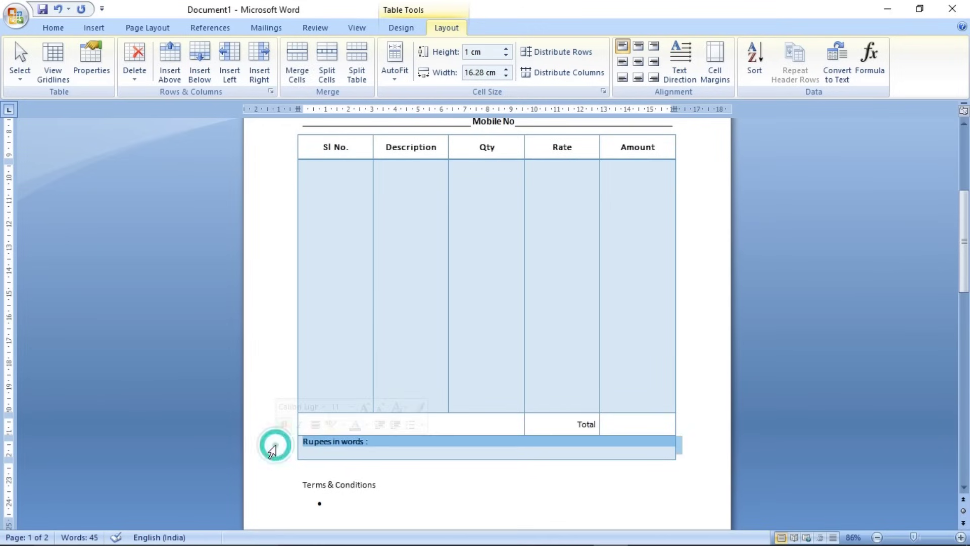
left_click(624, 65)
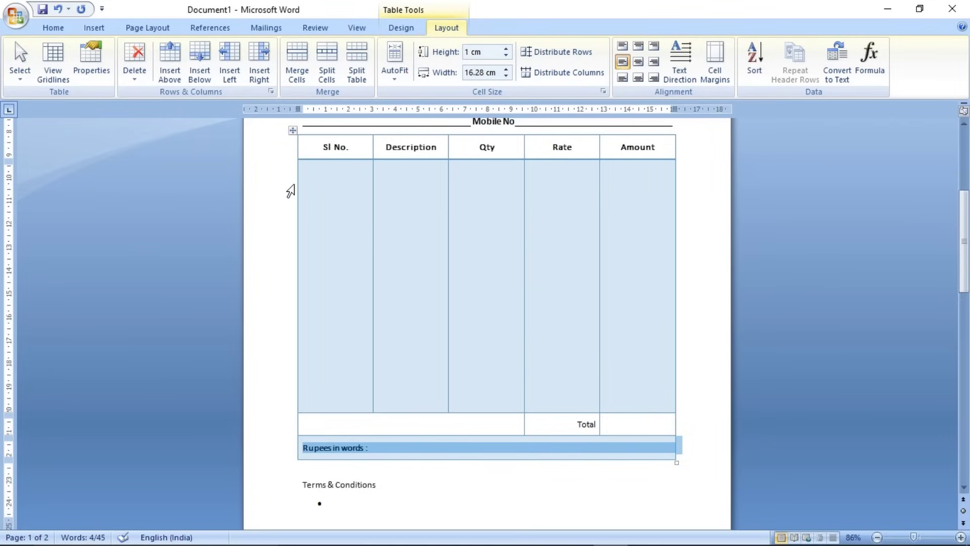
left_click_drag(285, 152, 281, 458)
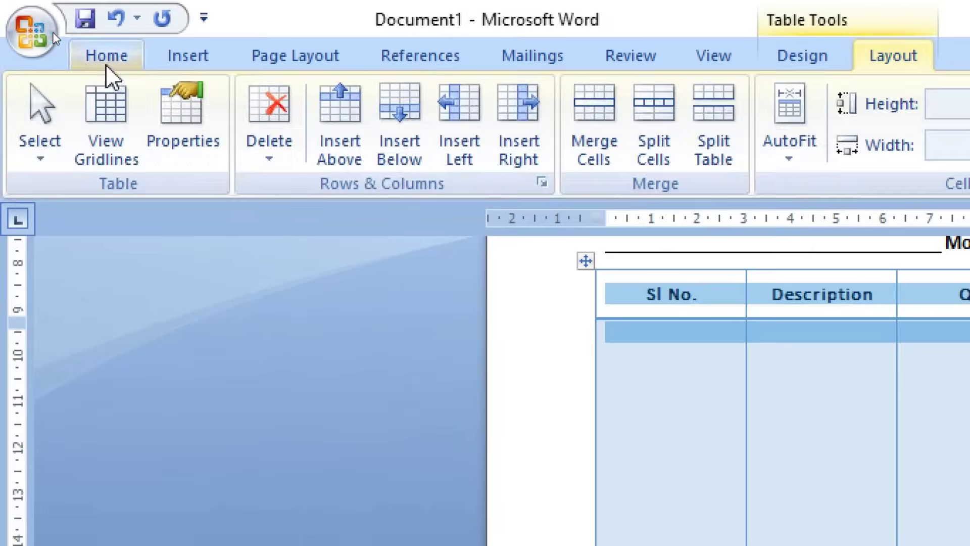
Step: Set all the table text to bold 12-point Arial Unicode MS
left_click(53, 30)
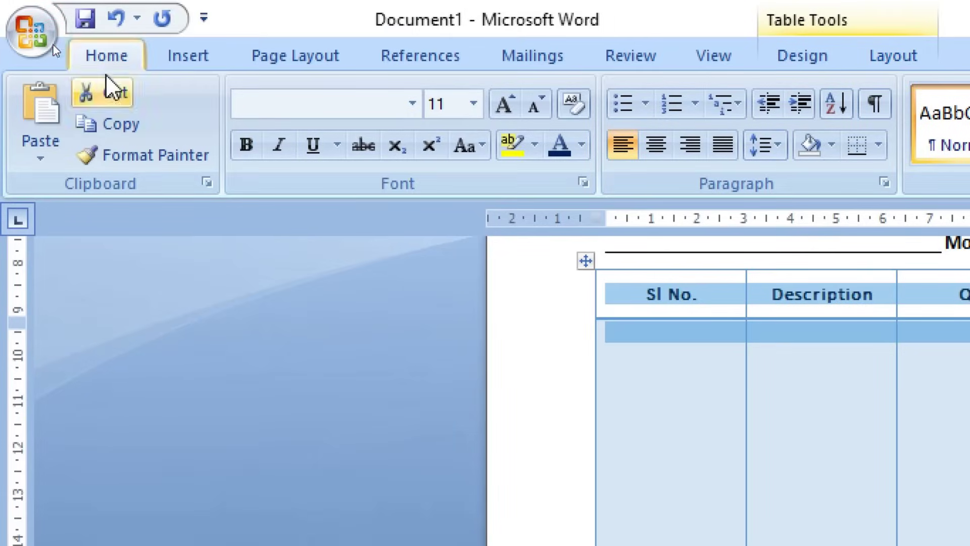
left_click(473, 103)
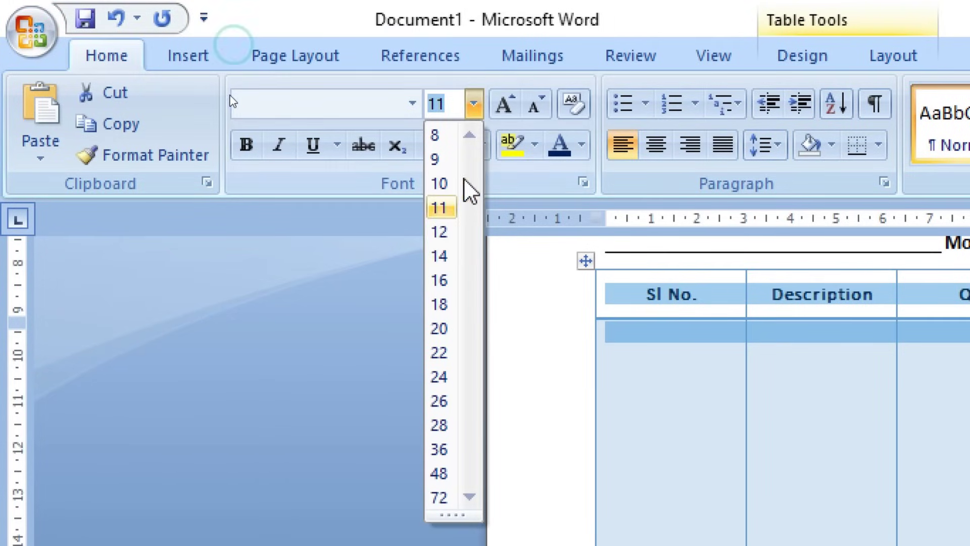
left_click(438, 240)
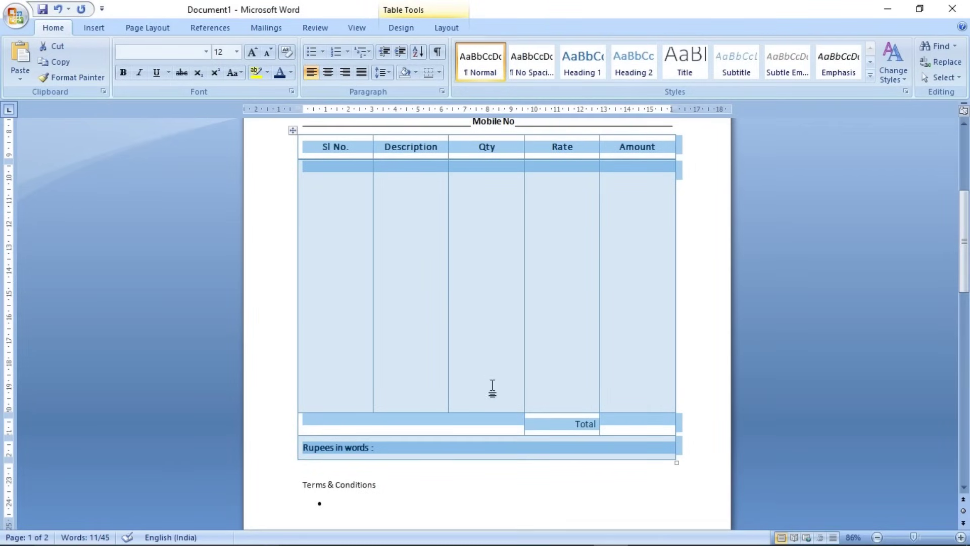
left_click(122, 73)
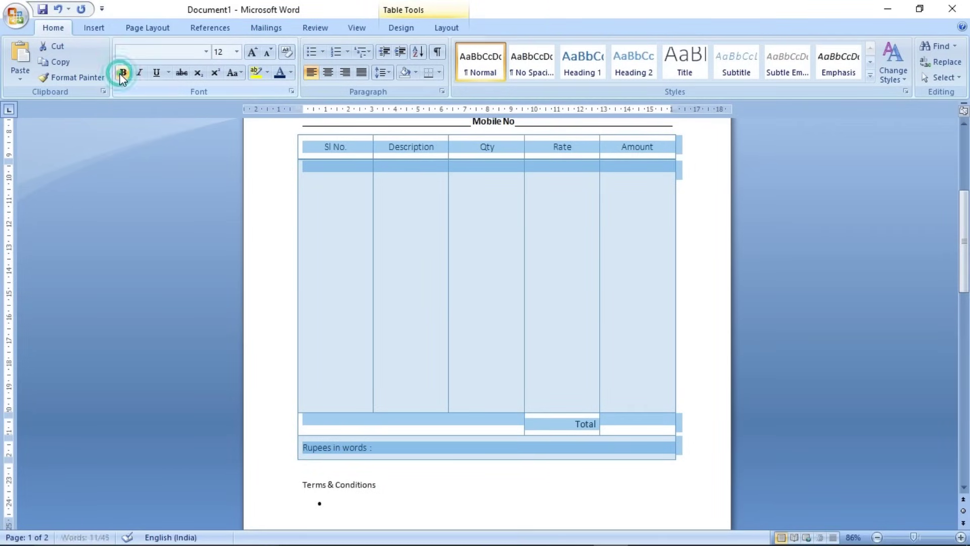
left_click(123, 72)
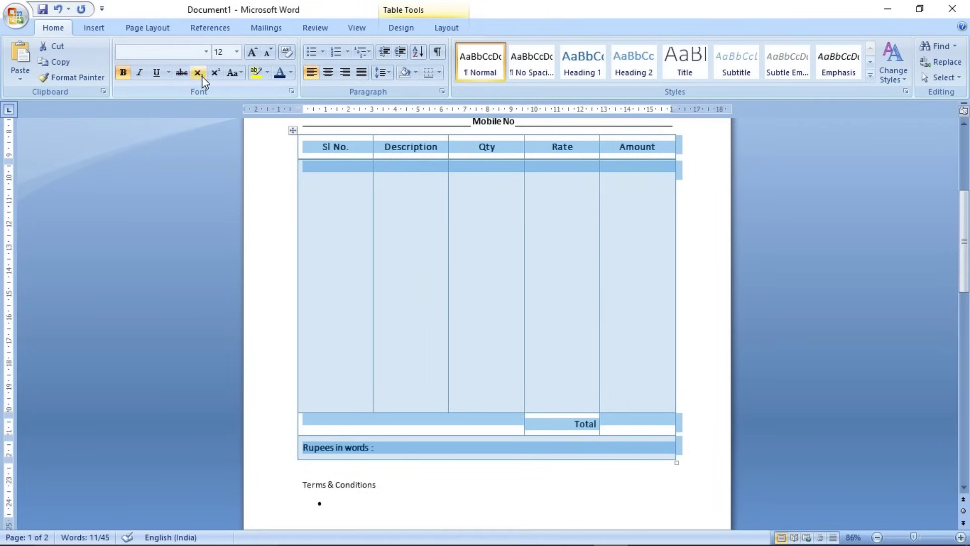
left_click(207, 51)
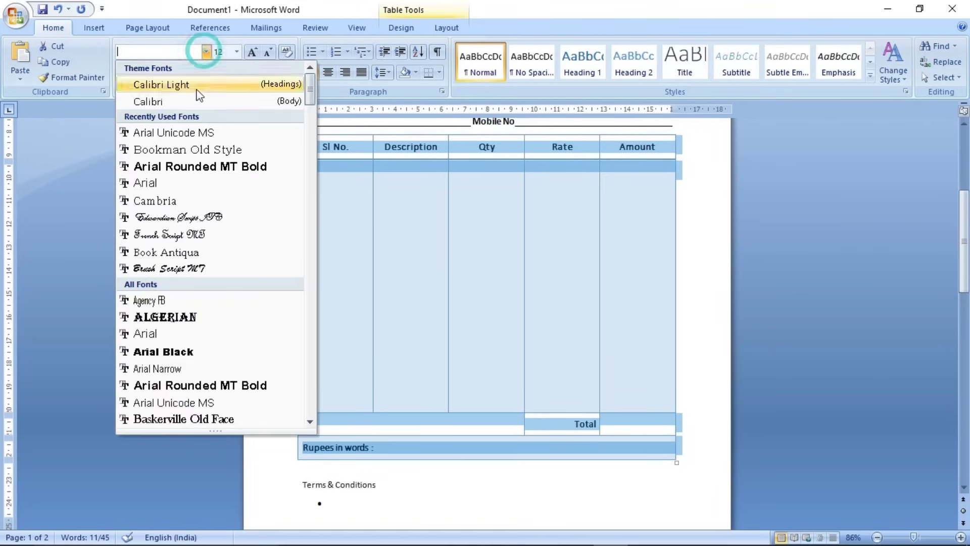
left_click(193, 134)
left_click(448, 447)
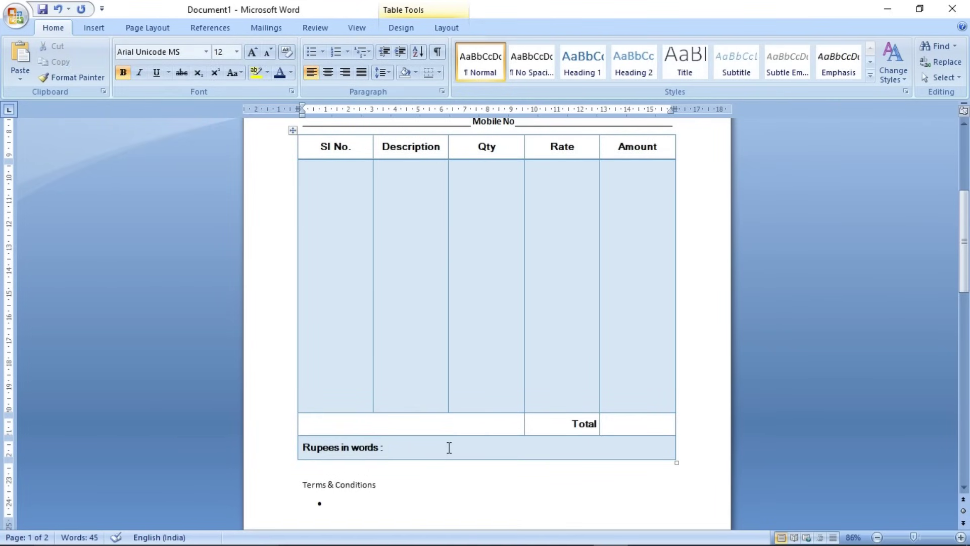
left_click(556, 401)
scroll(654, 359, "up", 3)
scroll(652, 361, "down", 4)
Step: Make Terms & Conditions, its bullets and Signature bold Bookman Old Style
scroll(556, 379, "down", 1)
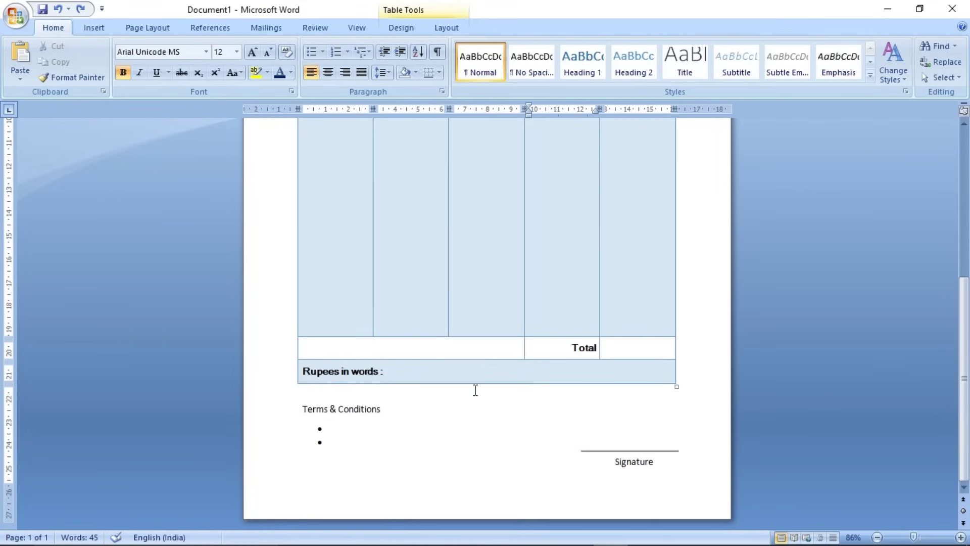
left_click_drag(280, 410, 279, 442)
left_click(634, 461, "ctrl")
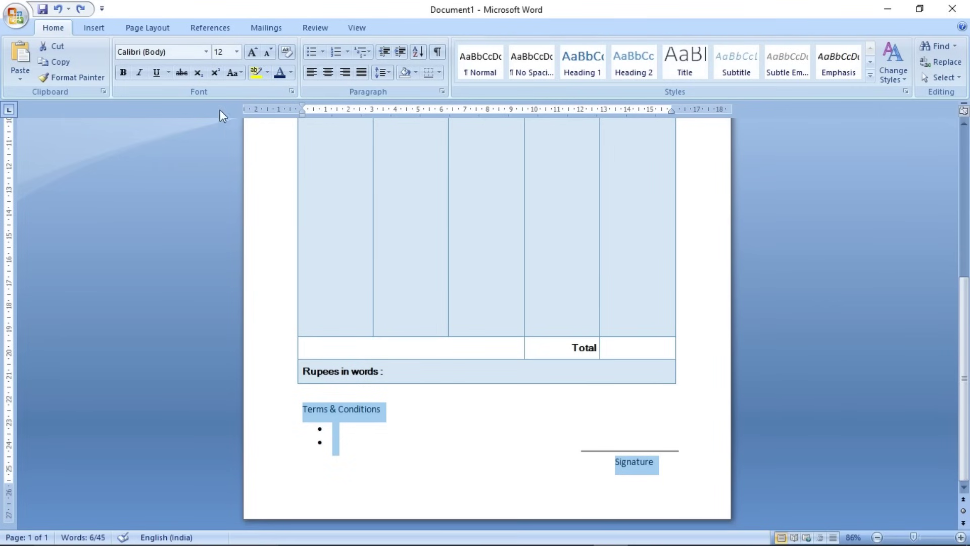
left_click(205, 52)
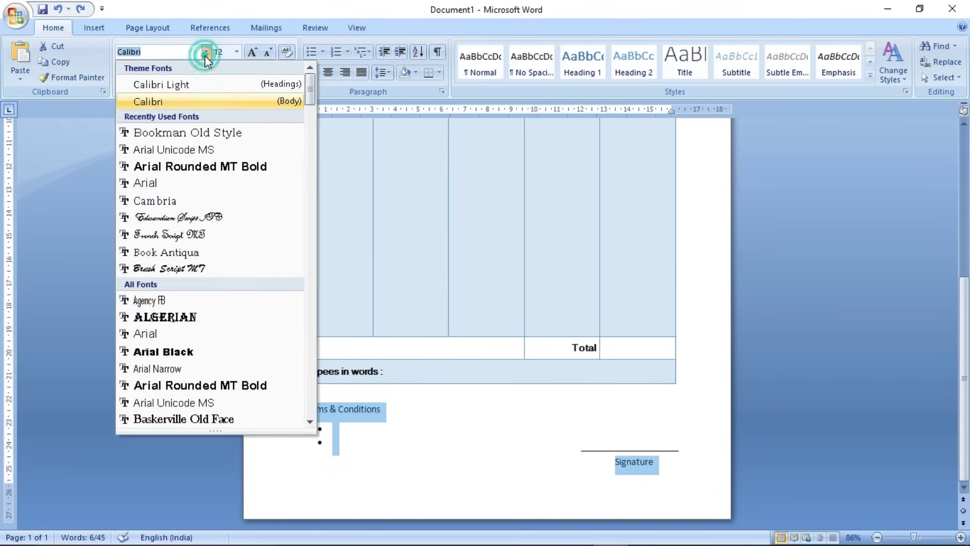
left_click(179, 133)
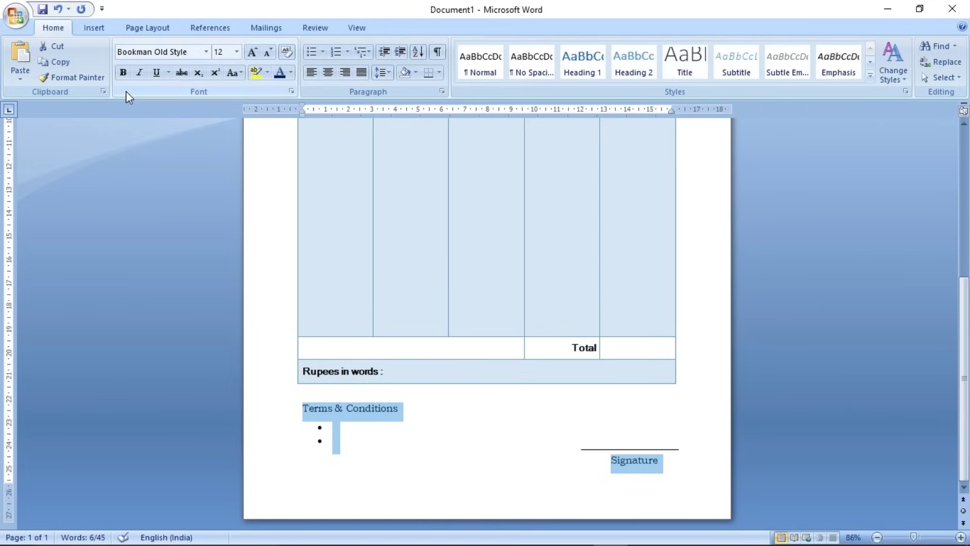
left_click(123, 73)
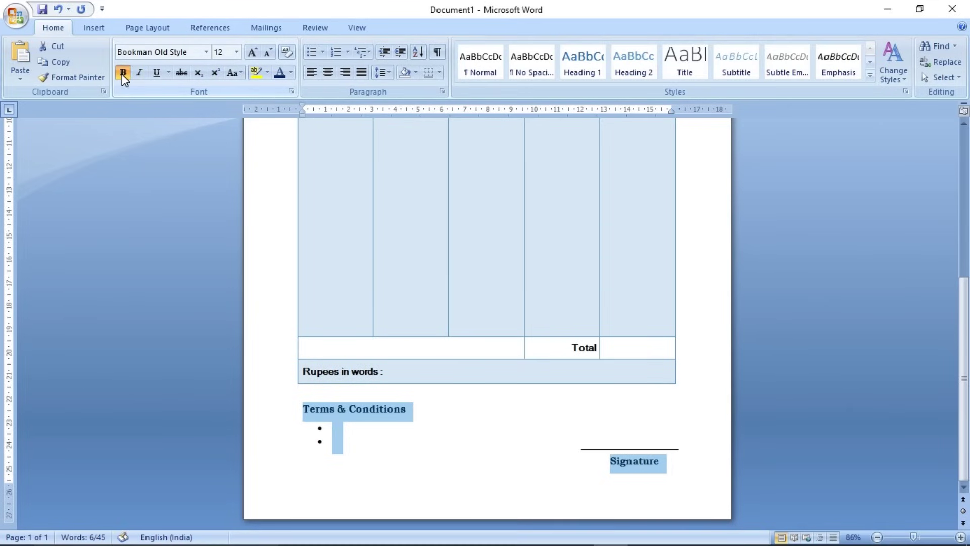
left_click(473, 419)
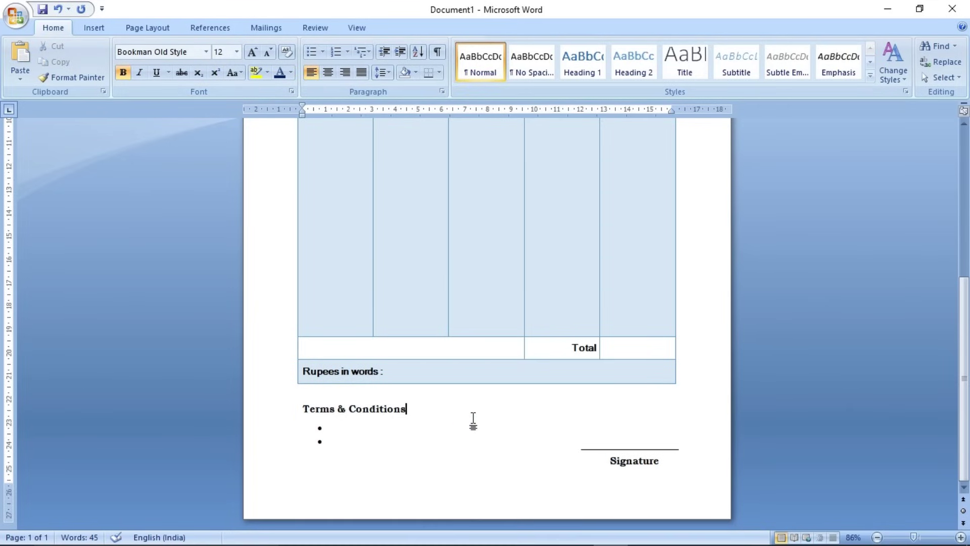
scroll(418, 341, "up", 10)
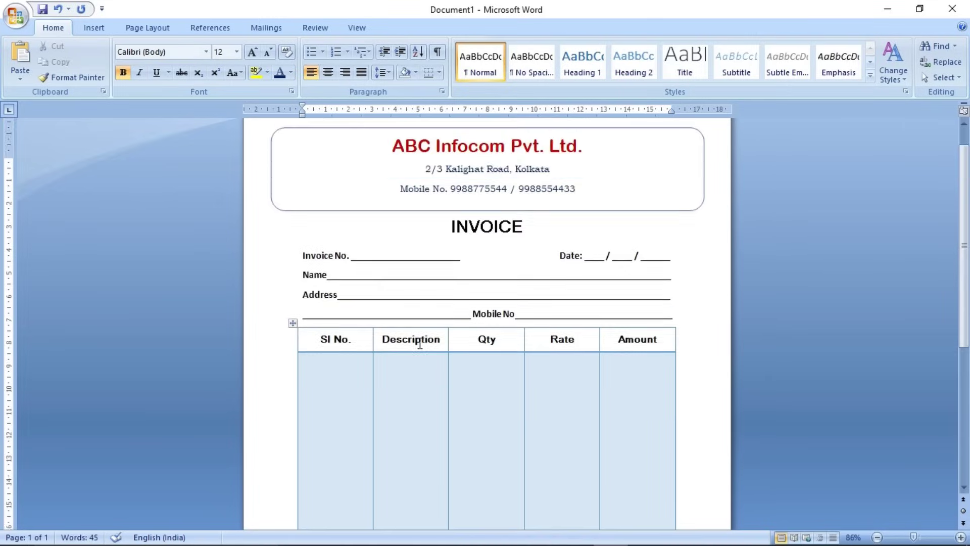
scroll(418, 341, "down", 2)
scroll(418, 341, "down", 2)
scroll(454, 431, "down", 3)
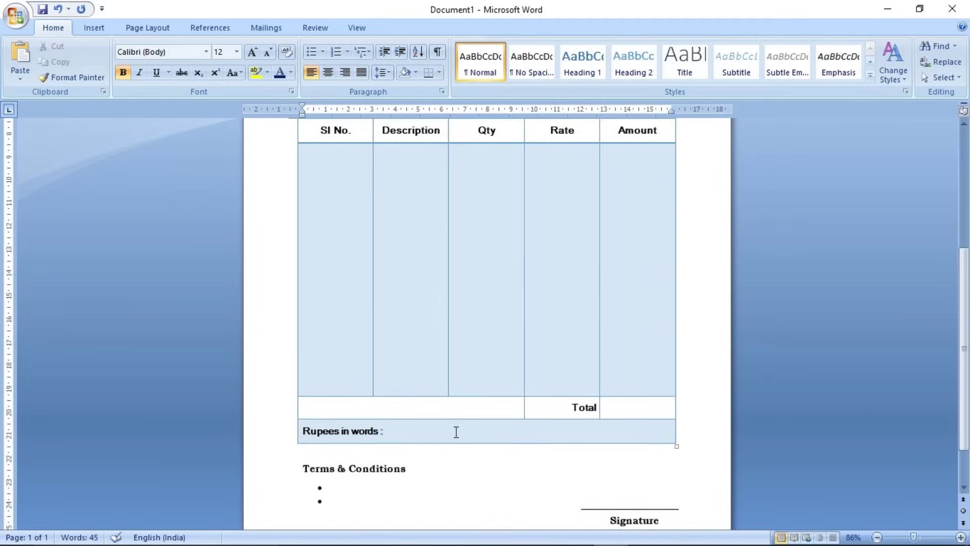
scroll(411, 384, "down", 2)
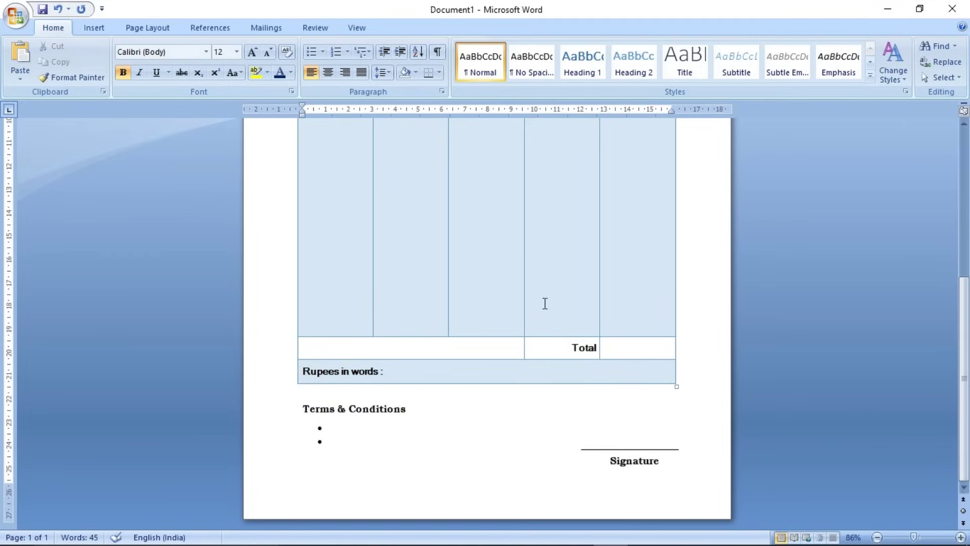
scroll(545, 304, "down", 2)
scroll(544, 303, "down", 1)
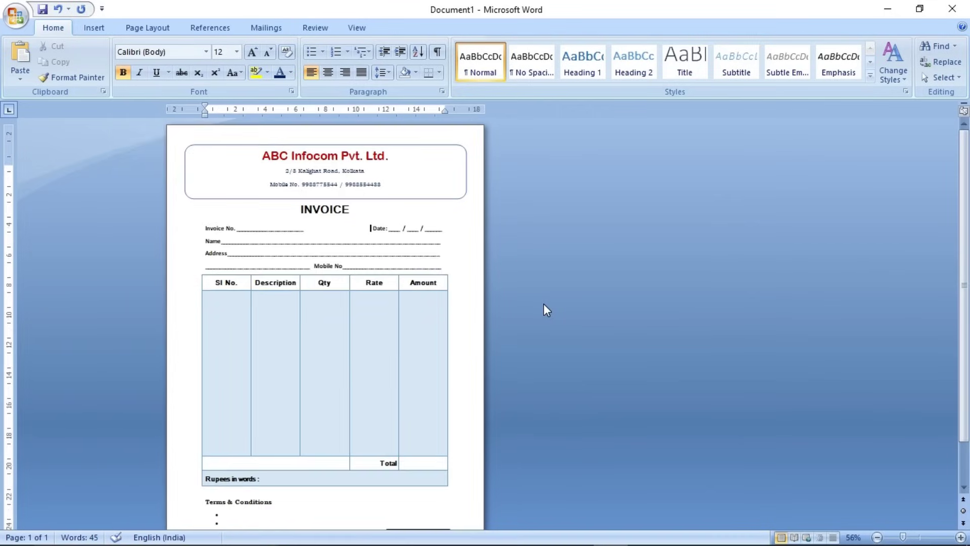
scroll(545, 303, "down", 1)
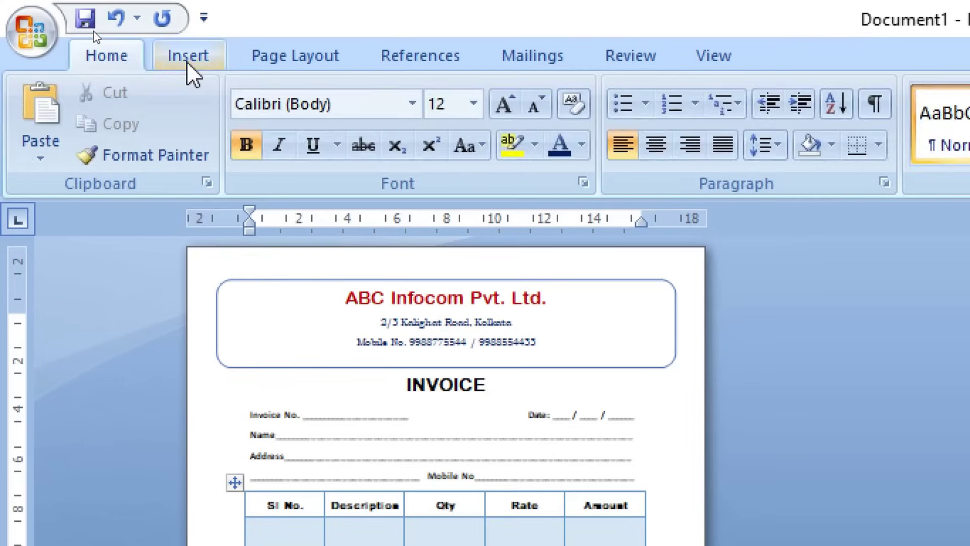
Step: Draw a rectangle over the invoice body down to the page bottom
left_click(93, 30)
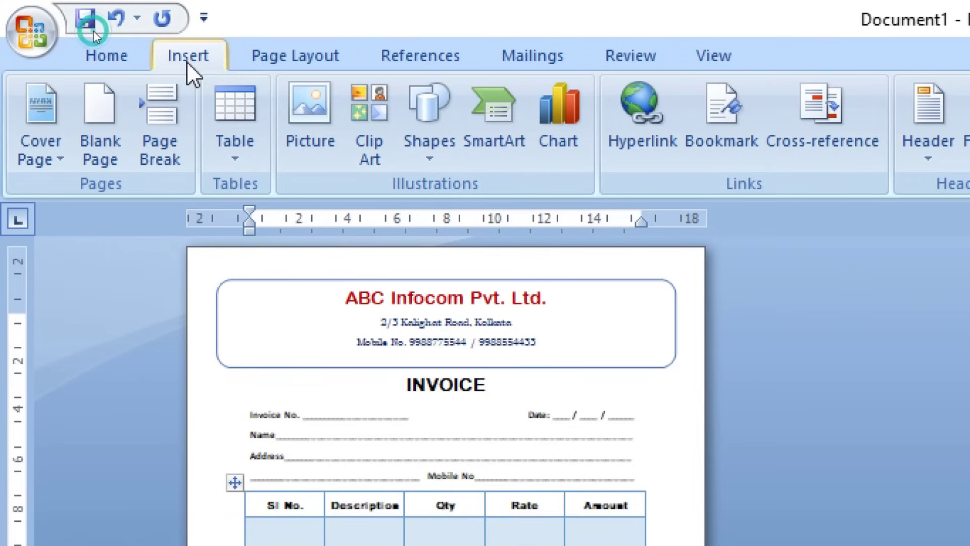
left_click(437, 153)
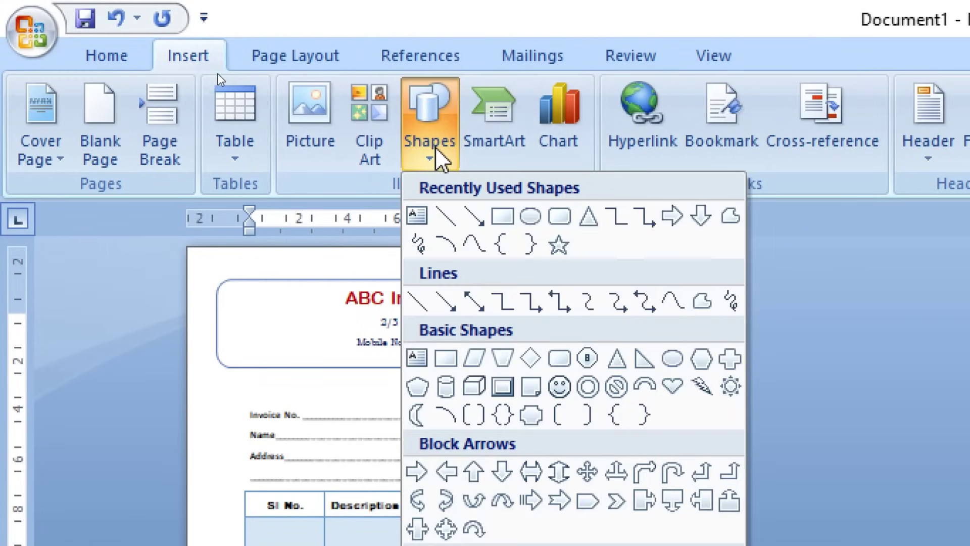
left_click(506, 217)
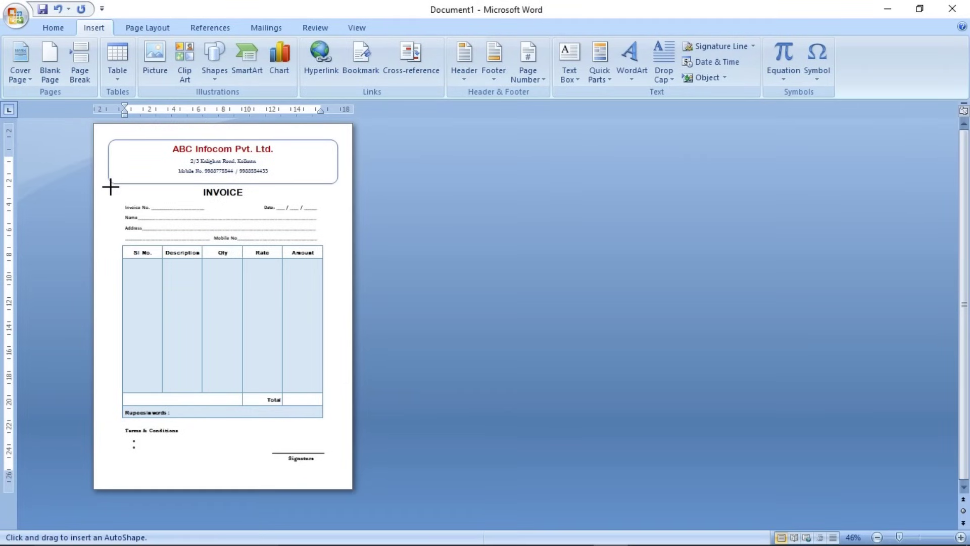
left_click_drag(111, 185, 338, 473)
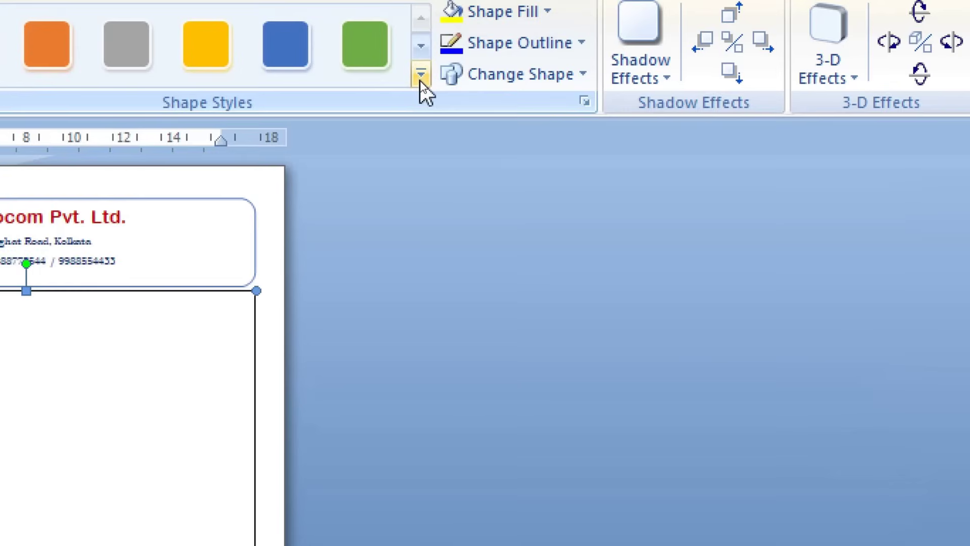
Step: Style the rectangle with Colored Outline - Accent 5, a ¾ pt outline weight and no fill
left_click(420, 78)
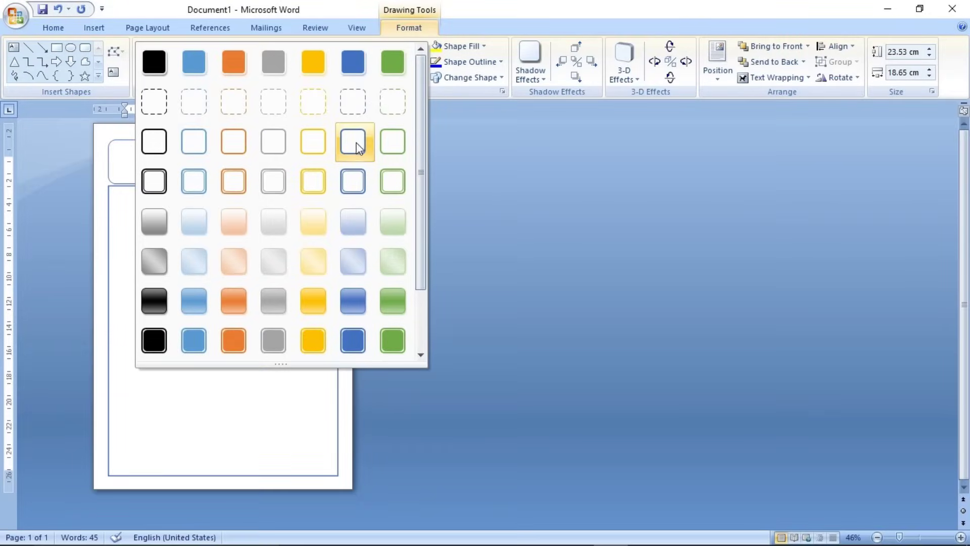
left_click(353, 147)
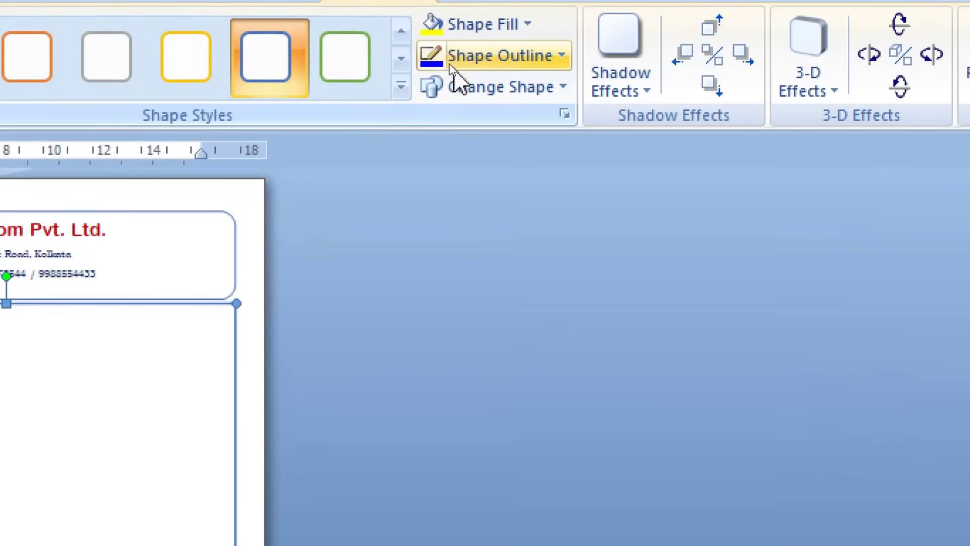
left_click(460, 57)
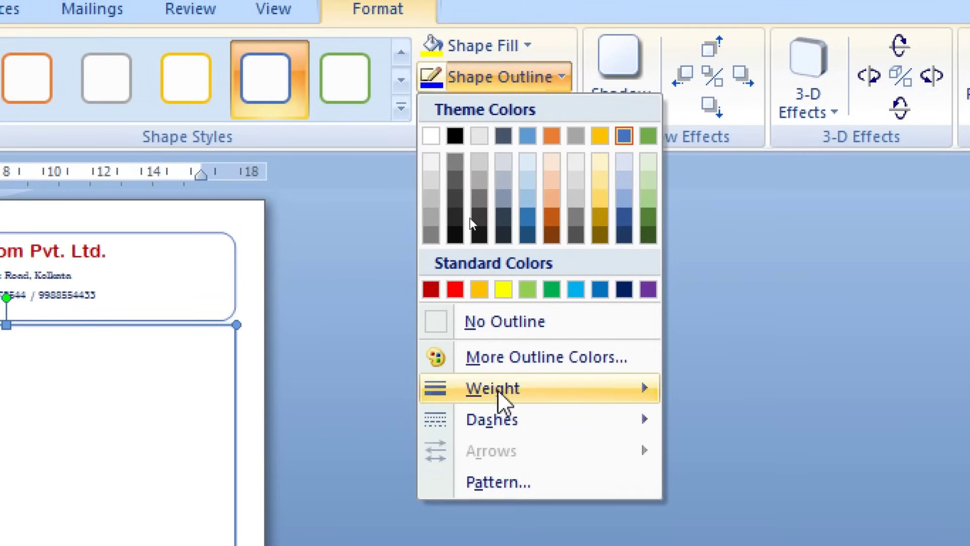
mouse_move(493, 388)
left_click(767, 455)
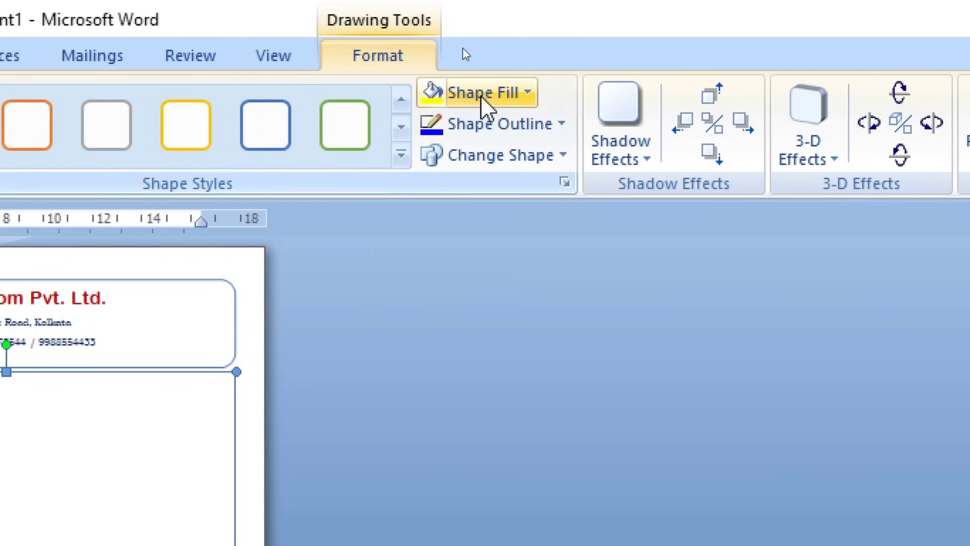
left_click(481, 47)
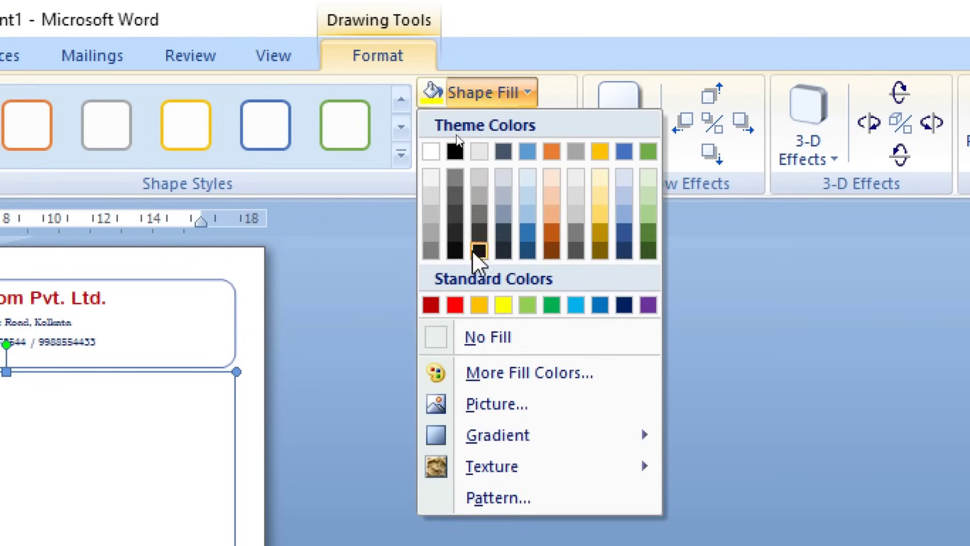
left_click(489, 340)
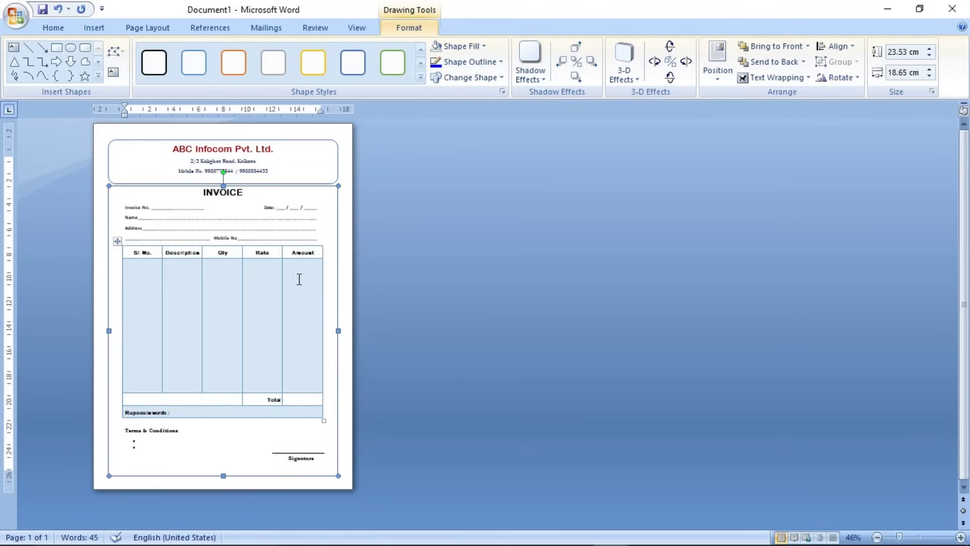
left_click(299, 277)
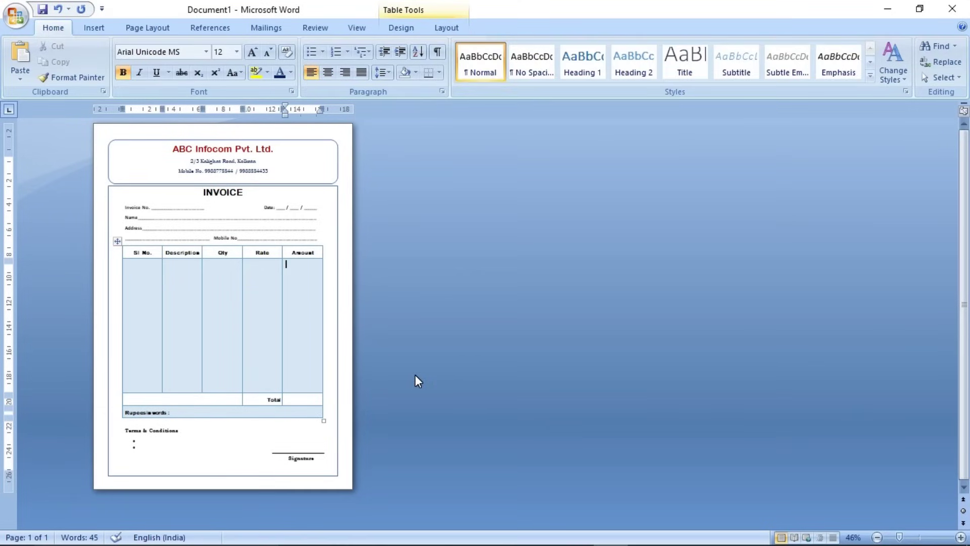
scroll(415, 375, "up", 2)
scroll(415, 376, "up", 2)
scroll(416, 375, "up", 1)
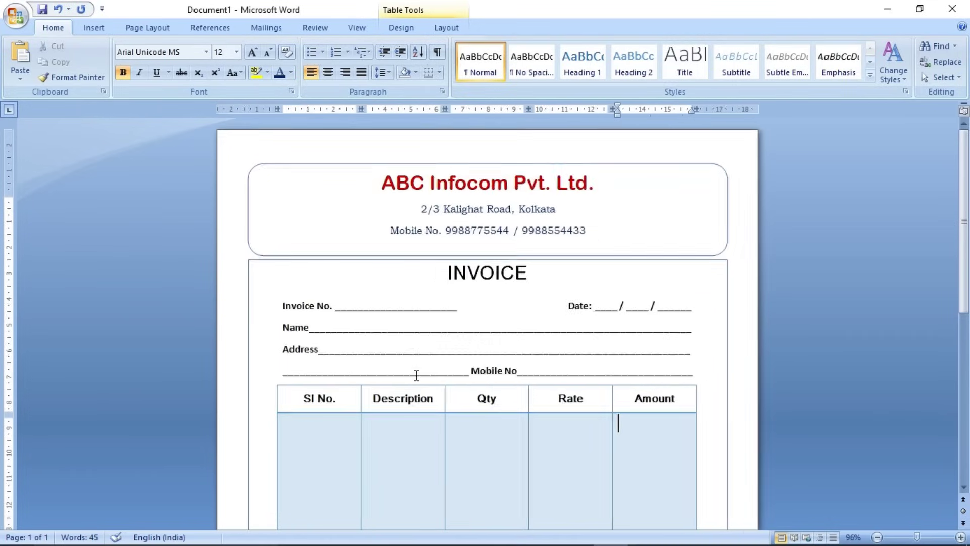
scroll(417, 375, "up", 1)
scroll(481, 348, "down", 2)
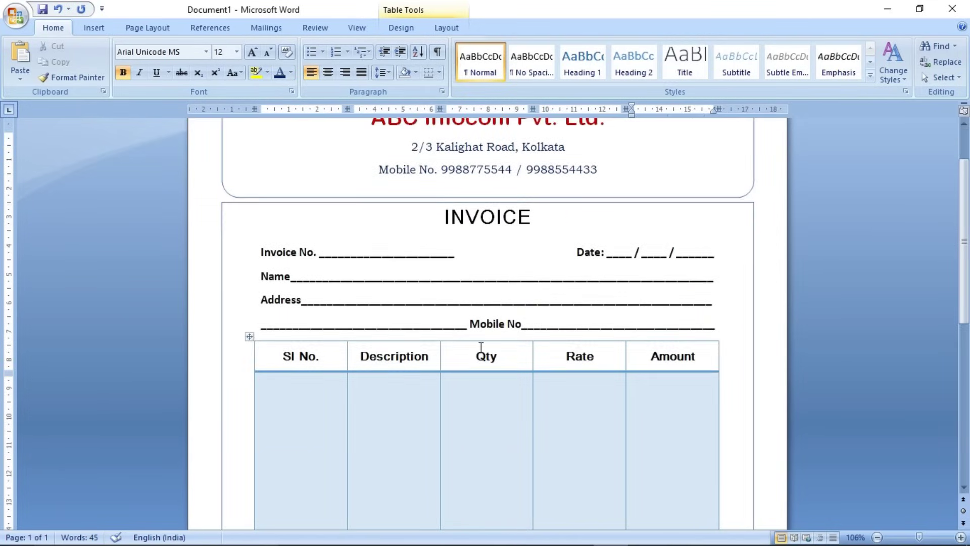
scroll(480, 349, "down", 3)
scroll(480, 348, "down", 6)
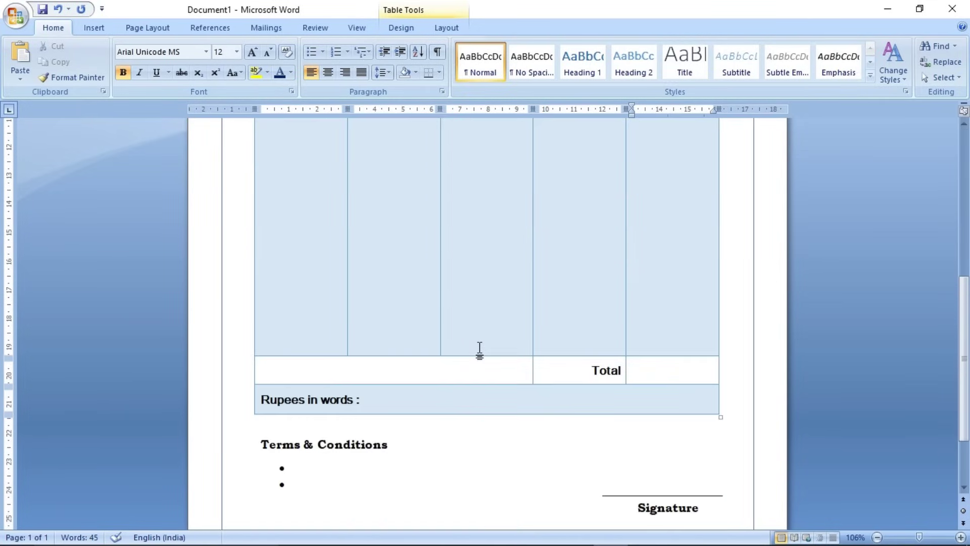
scroll(481, 348, "down", 2)
scroll(481, 348, "up", 1)
scroll(481, 347, "up", 5)
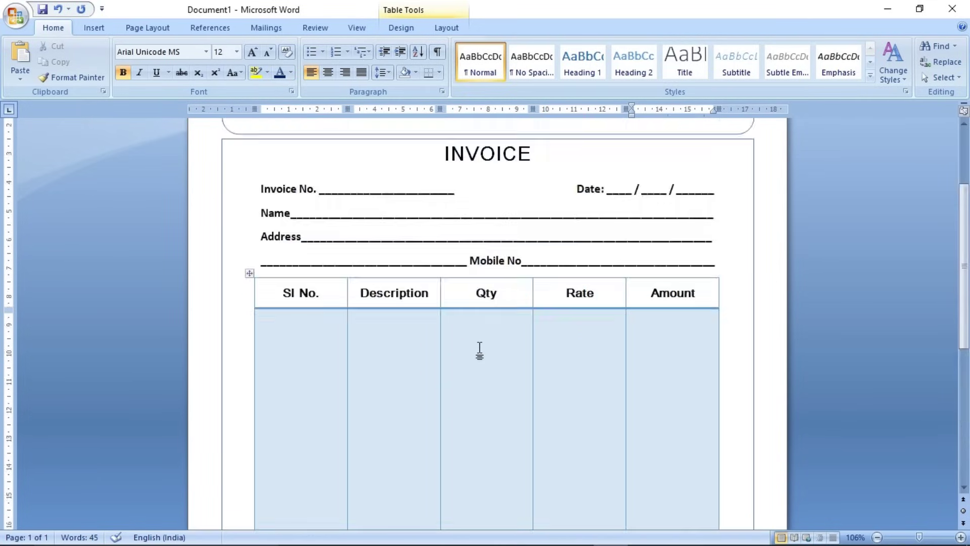
scroll(481, 348, "up", 3)
left_click(481, 347)
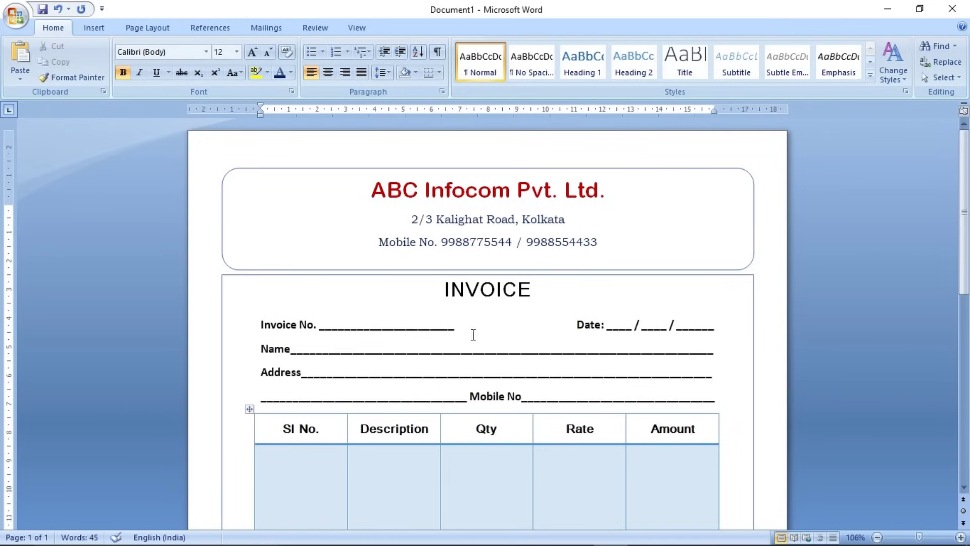
Step: Apply the blue outline Text Box Style to the ABC Infocom Pvt. Ltd. header box
left_click(326, 200)
left_click(454, 219)
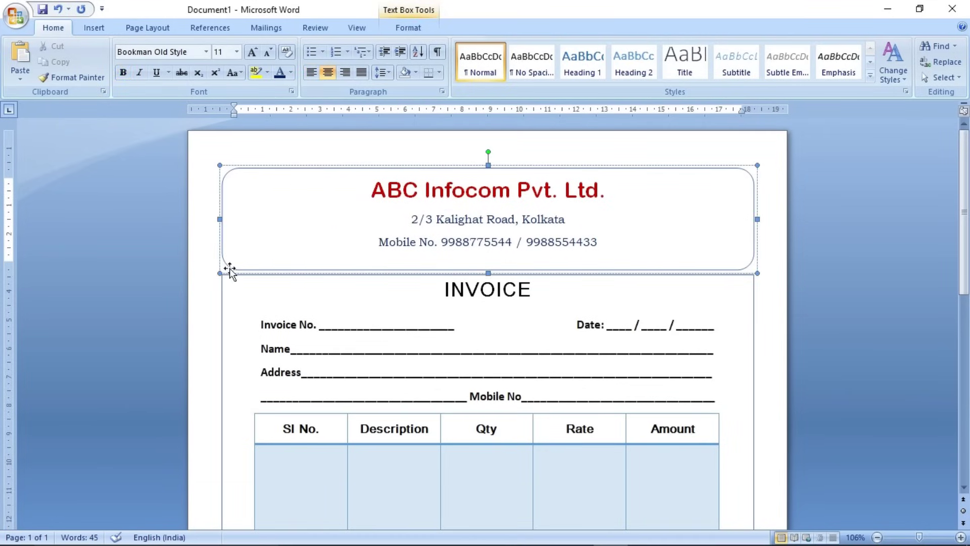
left_click(407, 29)
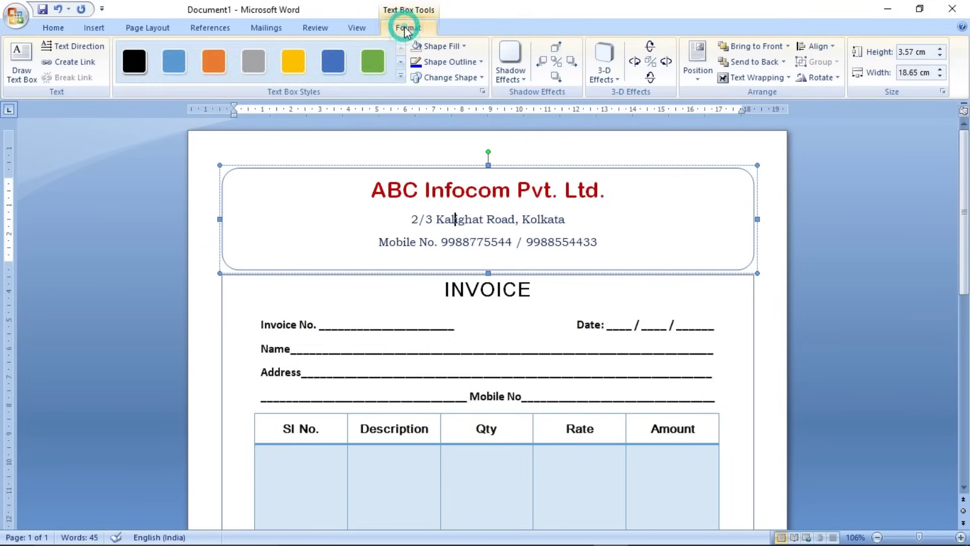
left_click(400, 77)
left_click(335, 141)
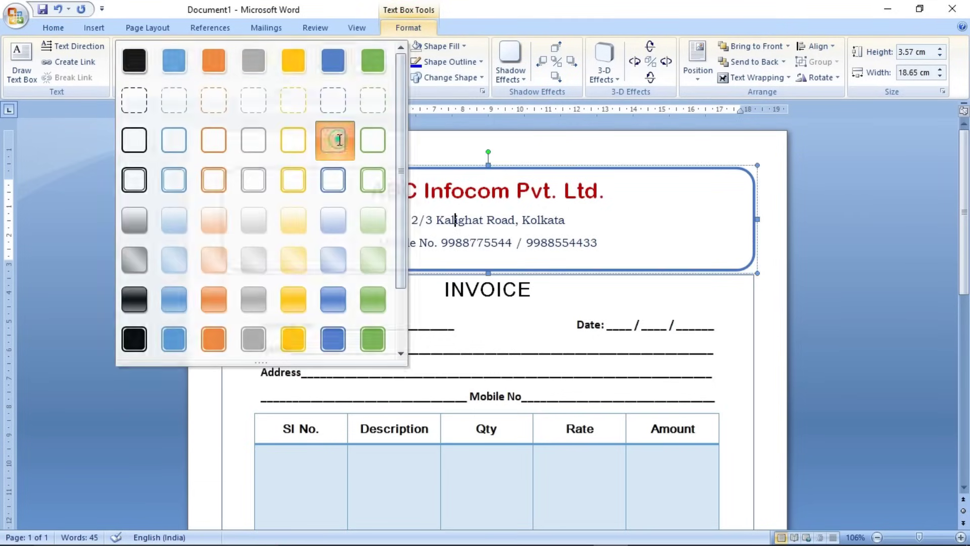
left_click(568, 390)
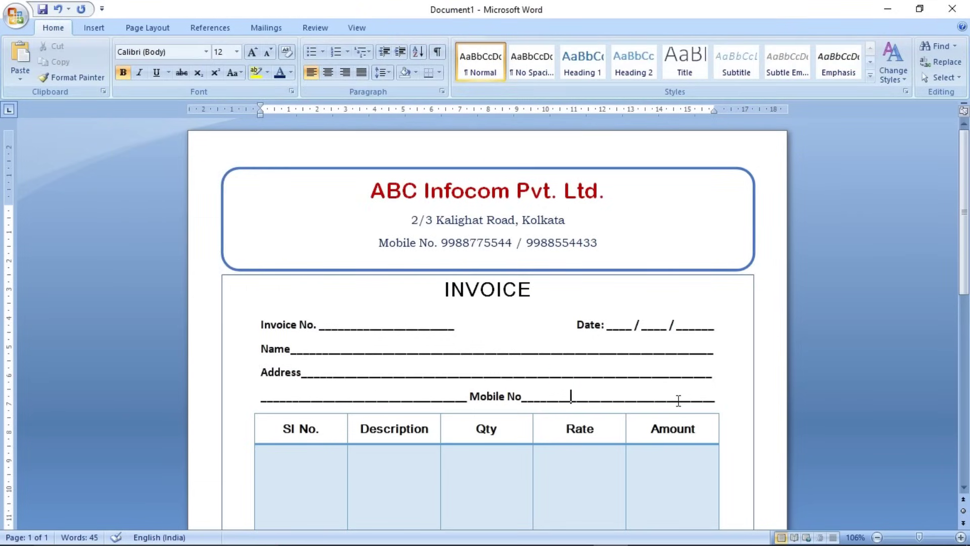
Step: Narrow the Sl No. column, widen Description into Qty, and shift the Qty/Rate border slightly right
scroll(679, 401, "down", 3)
scroll(679, 401, "down", 4)
scroll(679, 401, "down", 5)
scroll(679, 401, "up", 5)
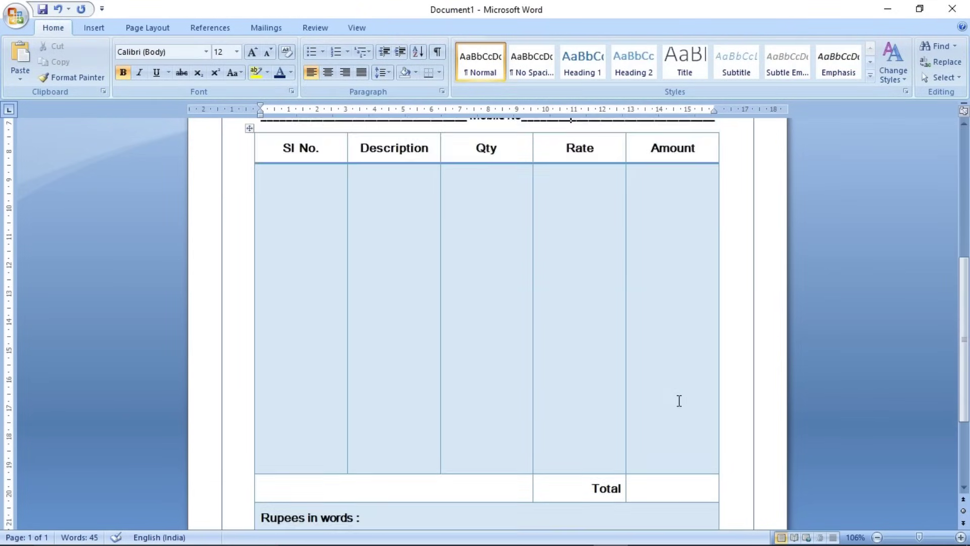
scroll(679, 401, "up", 5)
scroll(679, 401, "up", 4)
scroll(679, 401, "down", 4)
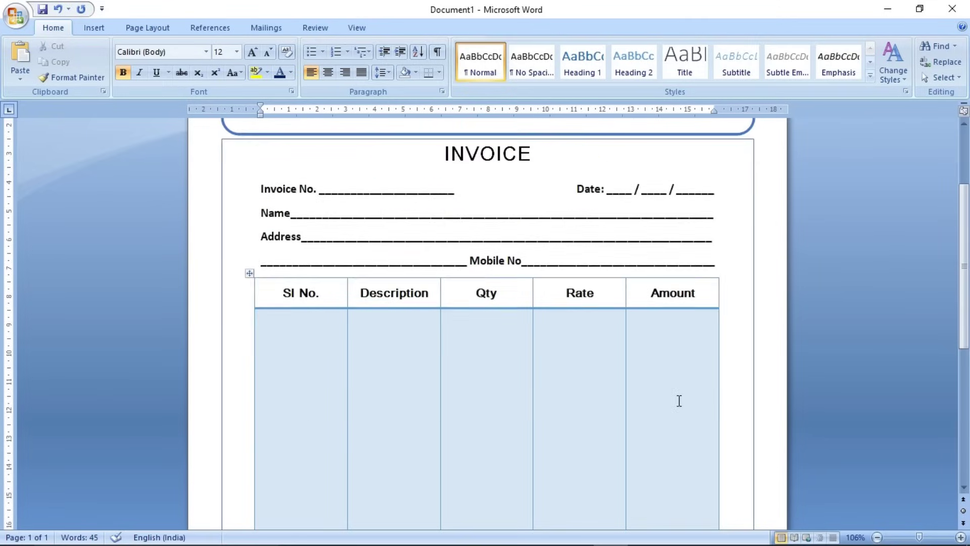
scroll(678, 401, "down", 4)
scroll(678, 401, "down", 1)
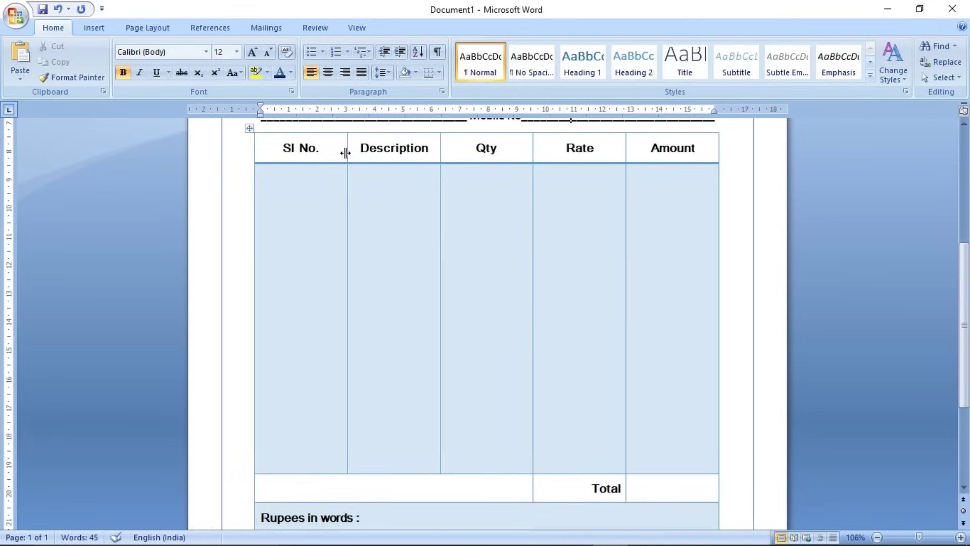
left_click_drag(347, 150, 303, 157)
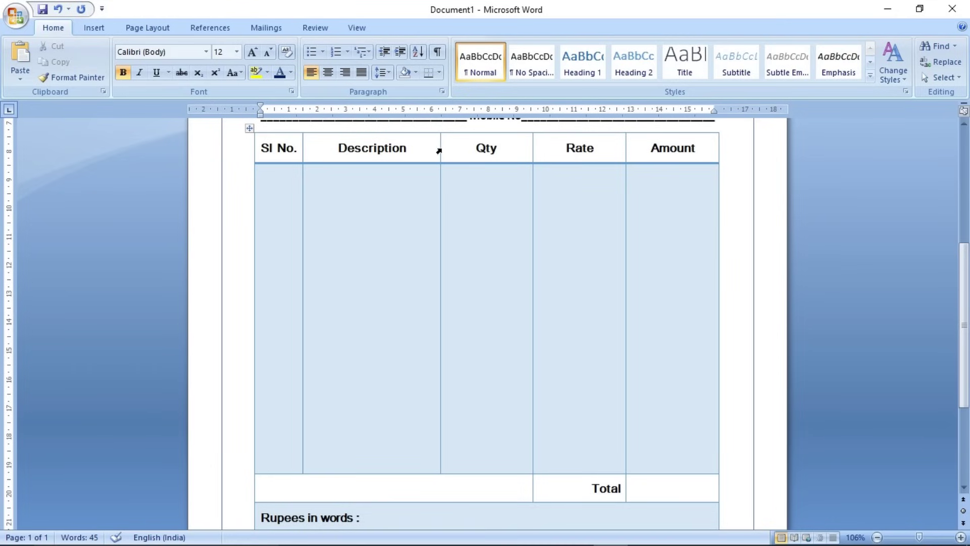
left_click_drag(438, 151, 479, 157)
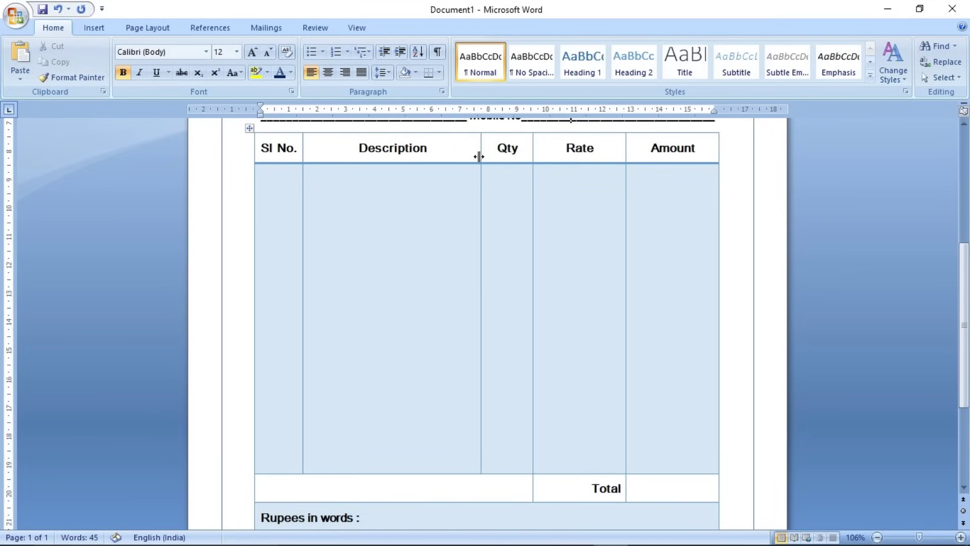
left_click_drag(531, 151, 538, 150)
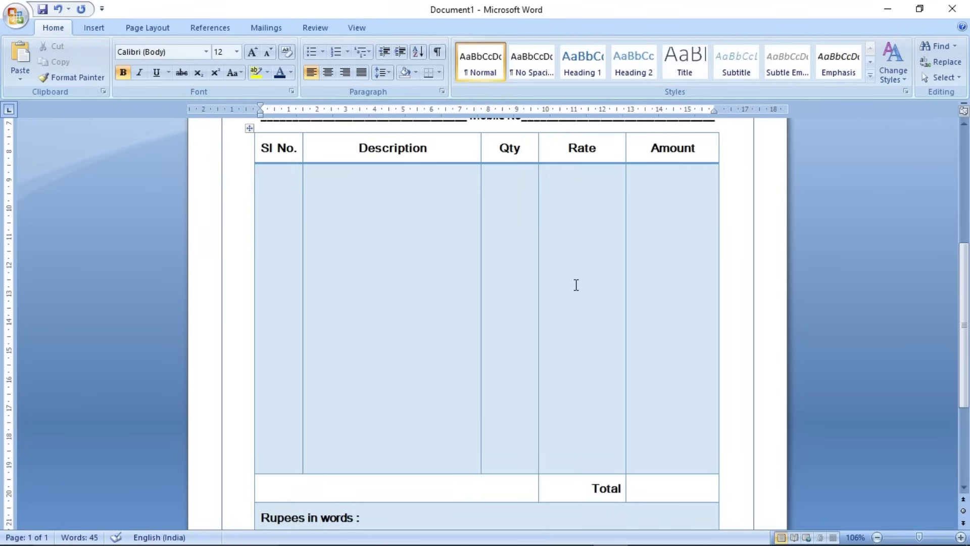
scroll(576, 285, "down", 2)
scroll(576, 284, "down", 1)
scroll(576, 285, "down", 1)
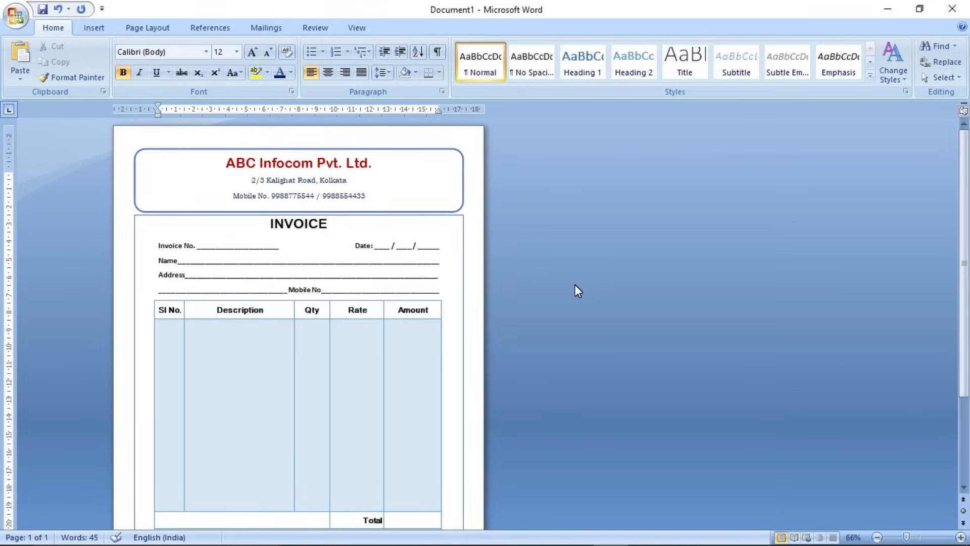
scroll(574, 284, "down", 1)
scroll(477, 429, "down", 1)
scroll(477, 430, "down", 1)
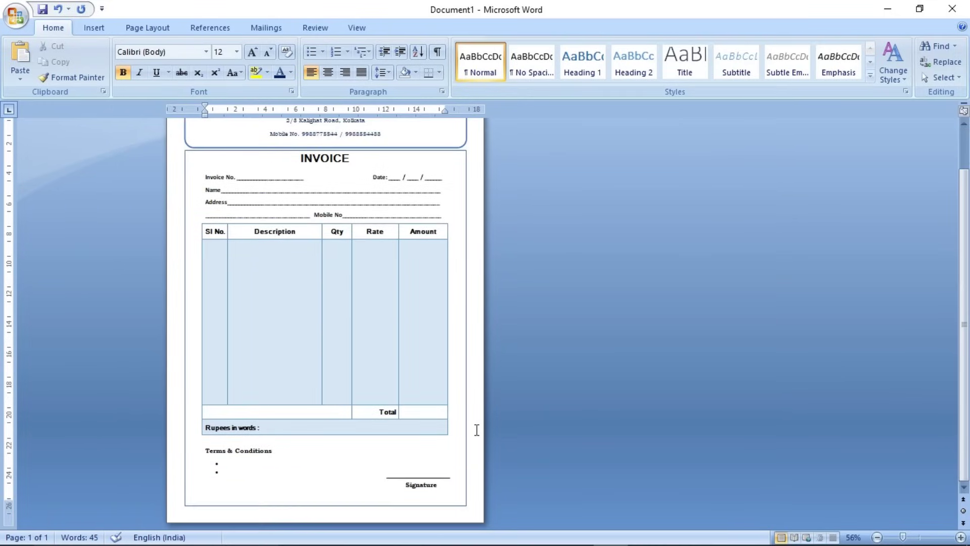
scroll(477, 430, "up", 1)
scroll(477, 429, "down", 1)
scroll(357, 341, "up", 1)
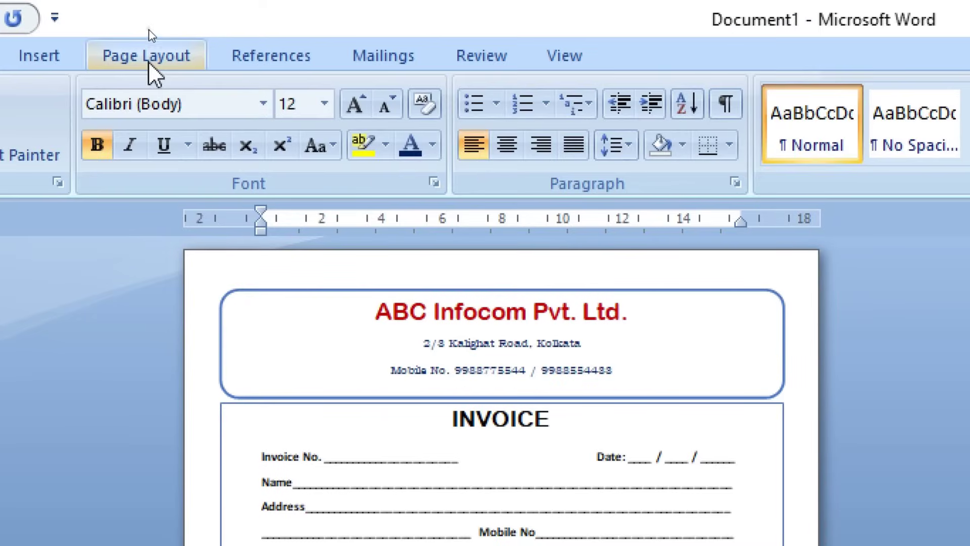
Step: Set the page color to Gold, Lighter 80% from Page Layout
left_click(149, 36)
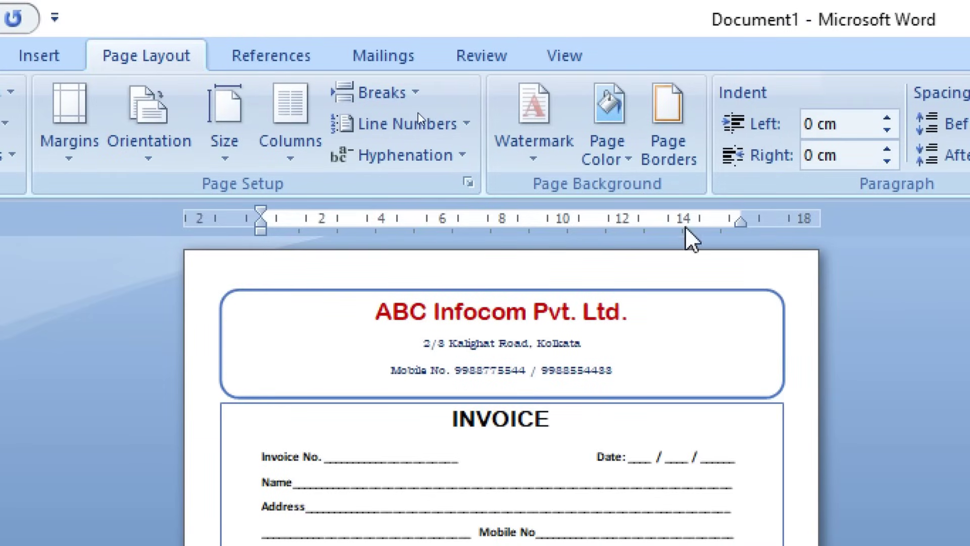
left_click(618, 162)
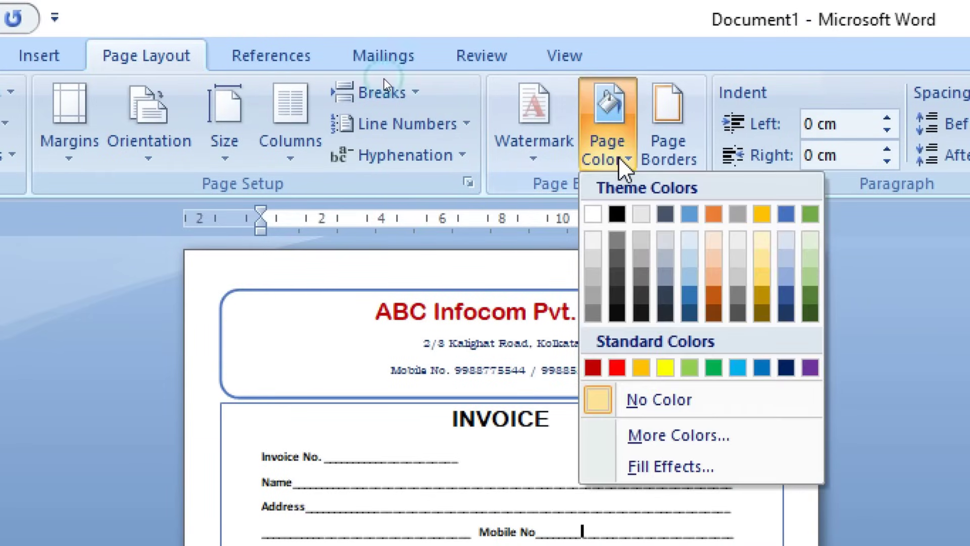
left_click(761, 243)
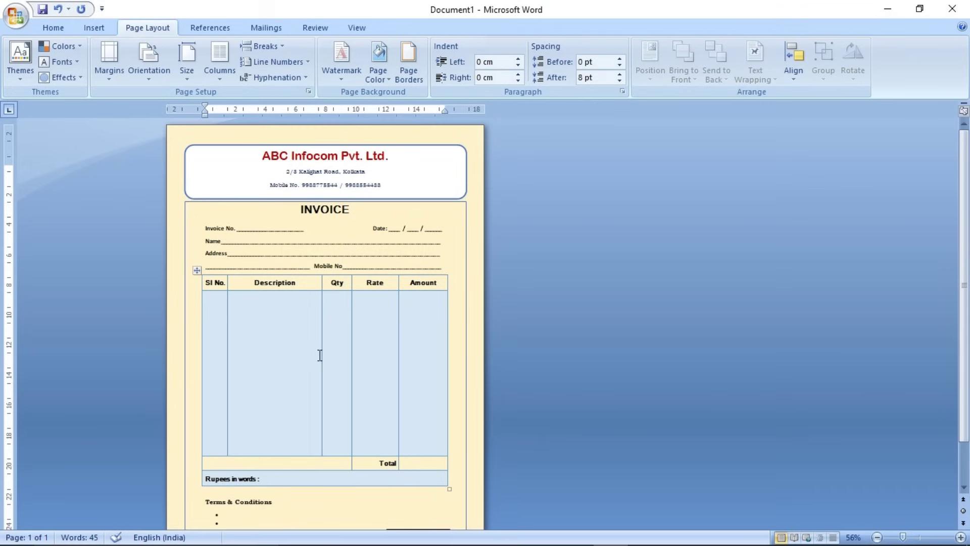
left_click(382, 360)
scroll(424, 493, "down", 3)
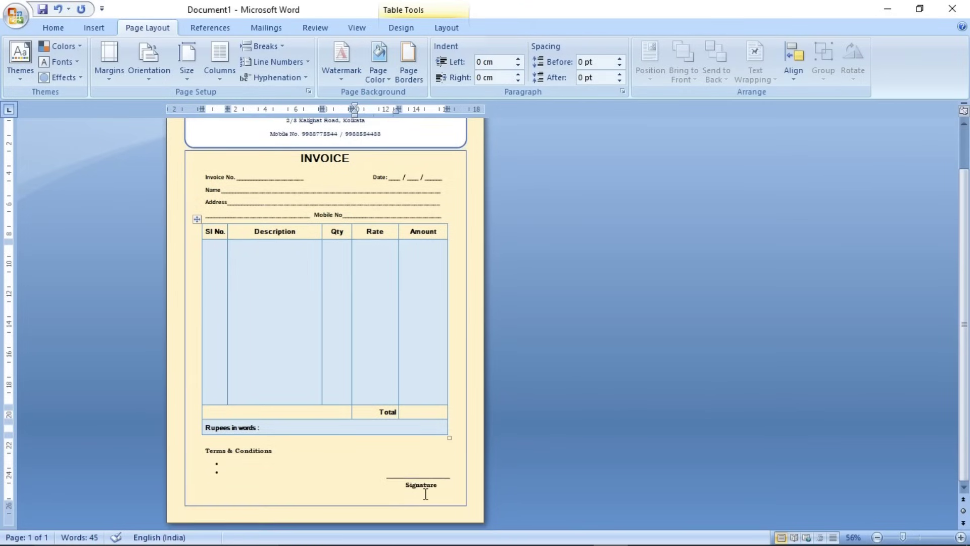
scroll(426, 494, "up", 3)
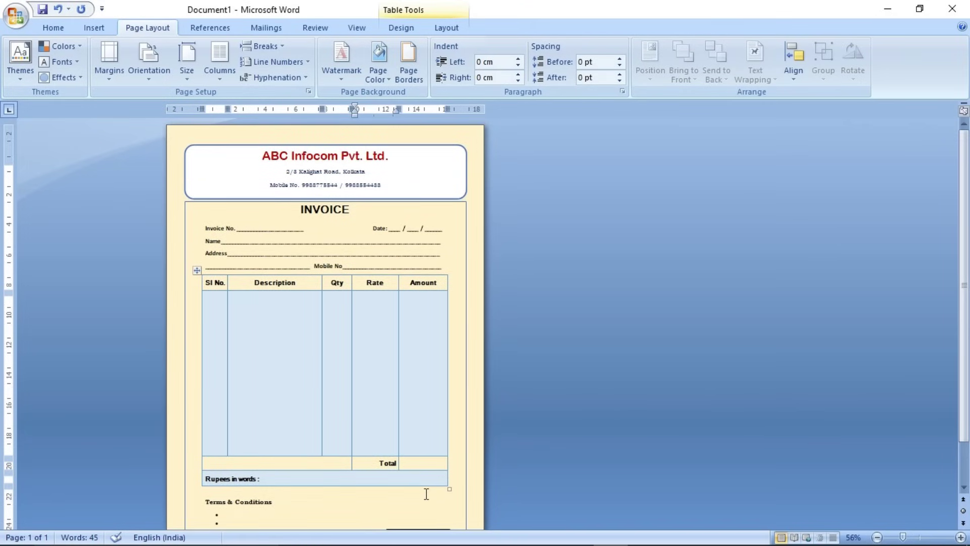
scroll(426, 494, "down", 1)
scroll(426, 494, "down", 1, "ctrl")
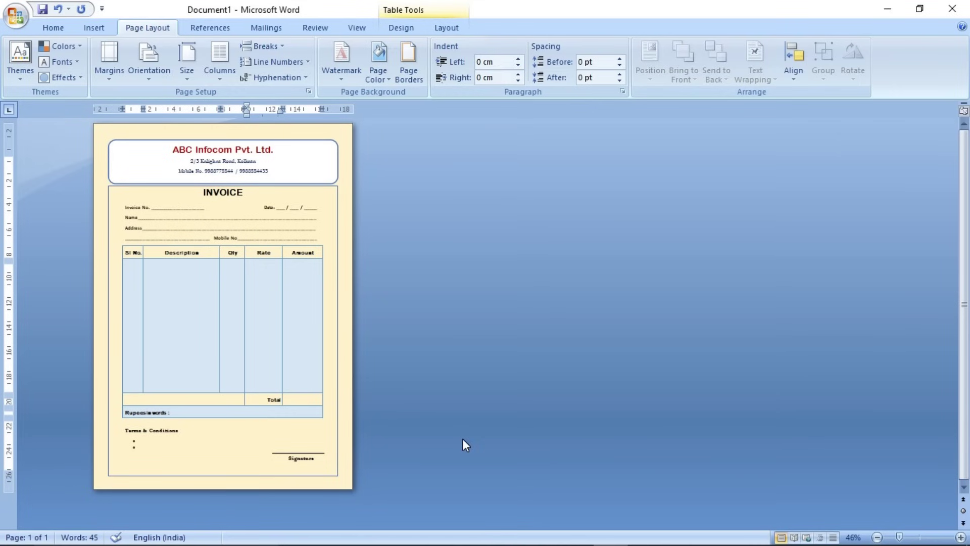
scroll(466, 445, "up", 2, "ctrl")
scroll(465, 444, "up", 3, "ctrl")
scroll(465, 444, "up", 2, "ctrl")
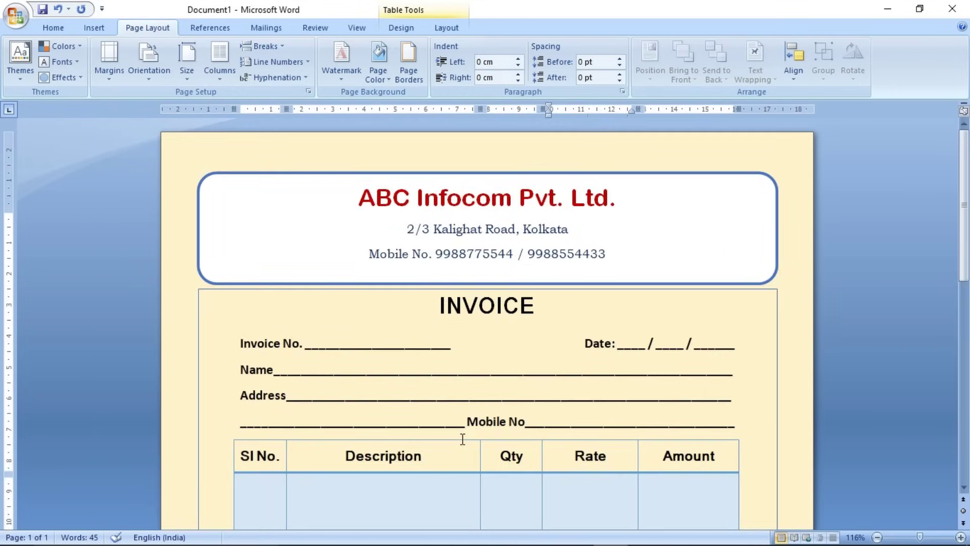
left_click(576, 305)
scroll(327, 318, "down", 3)
scroll(326, 317, "down", 6)
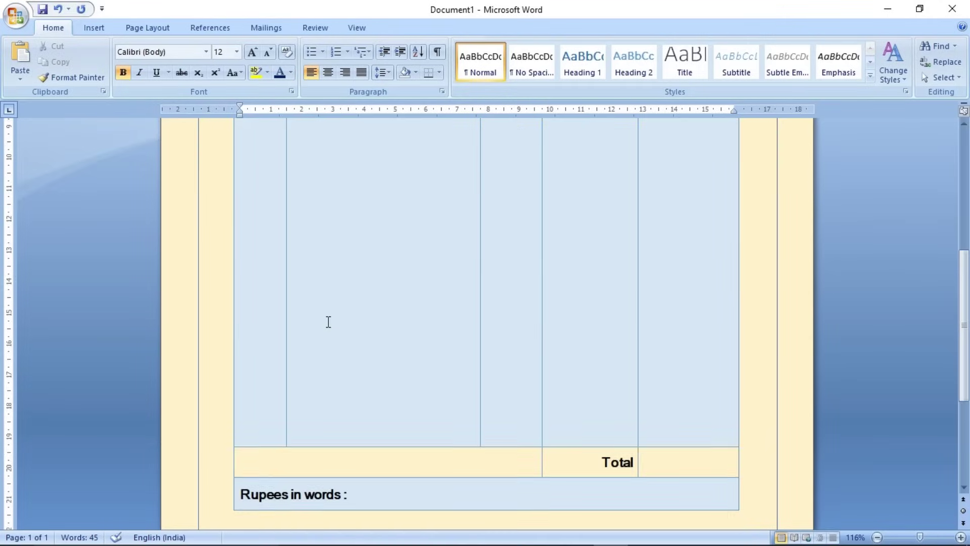
scroll(327, 321, "down", 4)
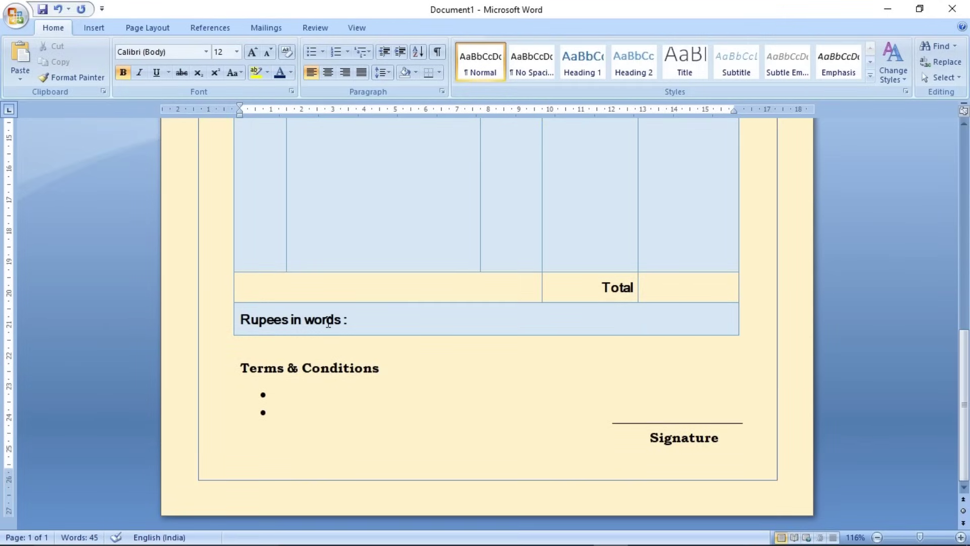
scroll(328, 322, "up", 5)
scroll(327, 322, "up", 6)
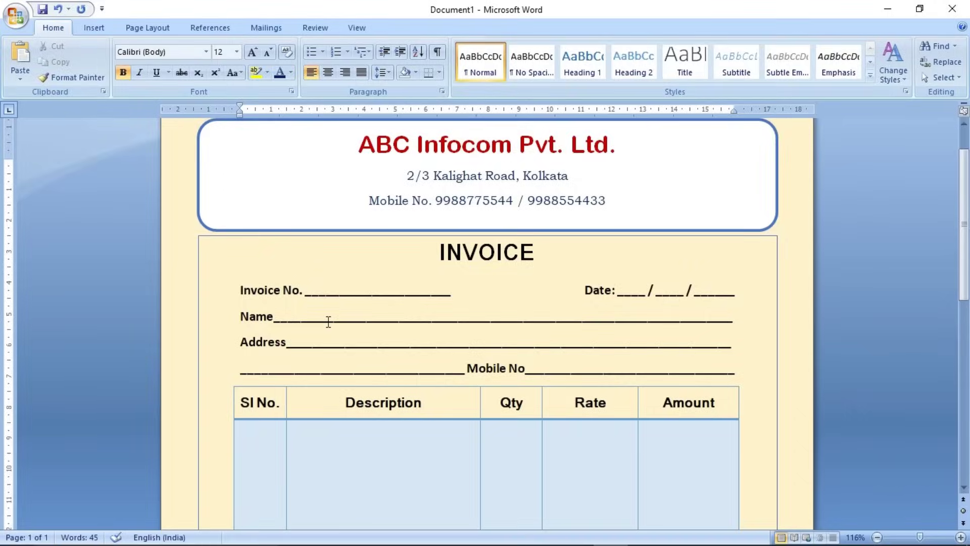
scroll(328, 322, "up", 1)
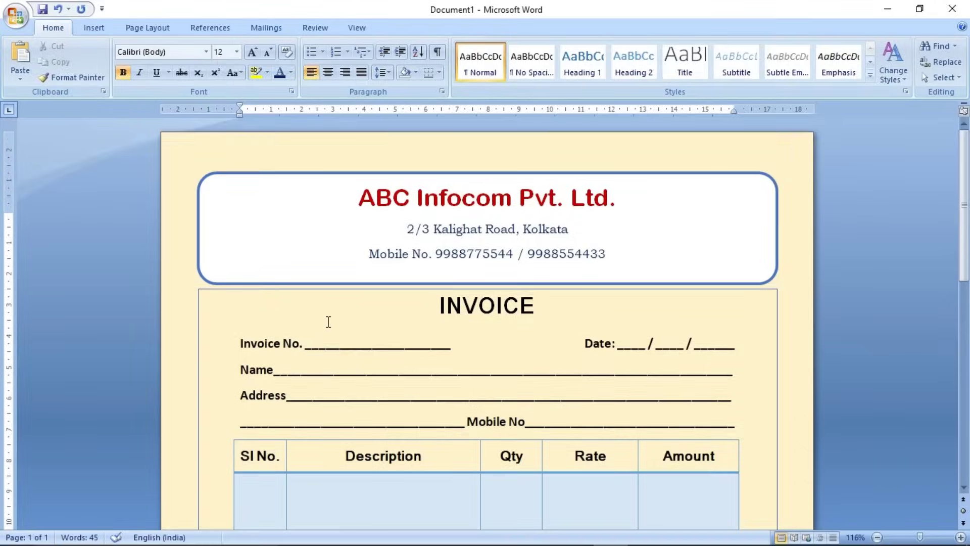